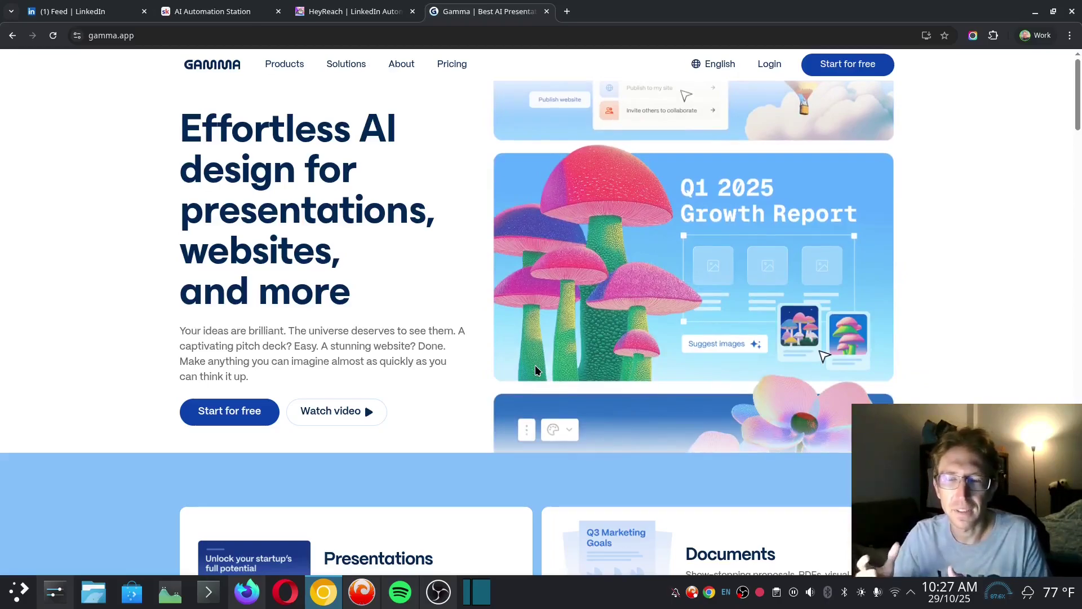
Return to Gemini's answer and highlight the question about the best AI presentation tools.
left_click(248, 592)
scroll(608, 278, "up", 3)
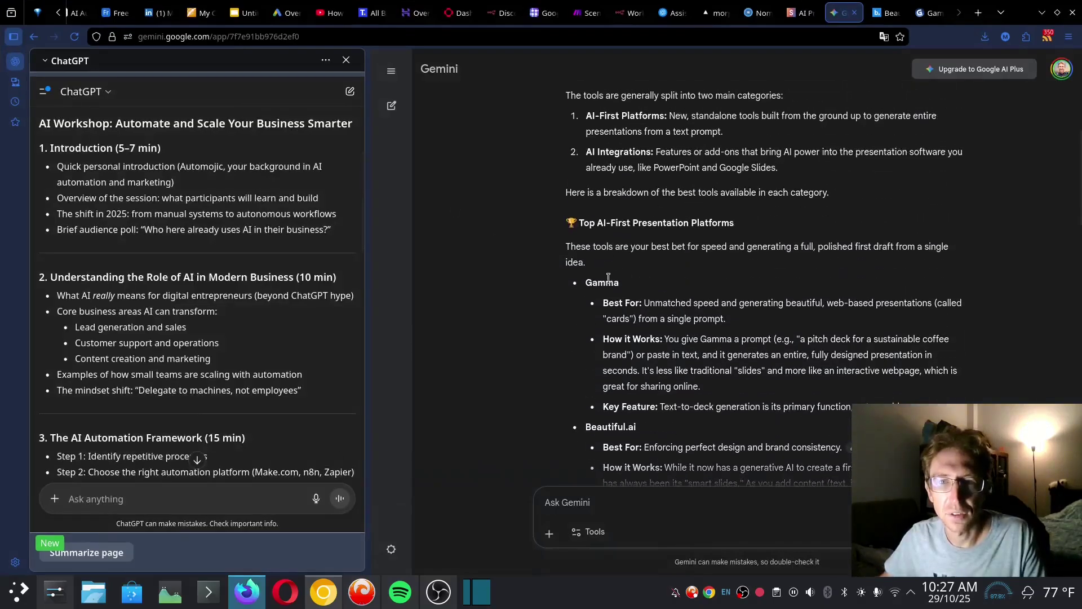
scroll(598, 243, "up", 3)
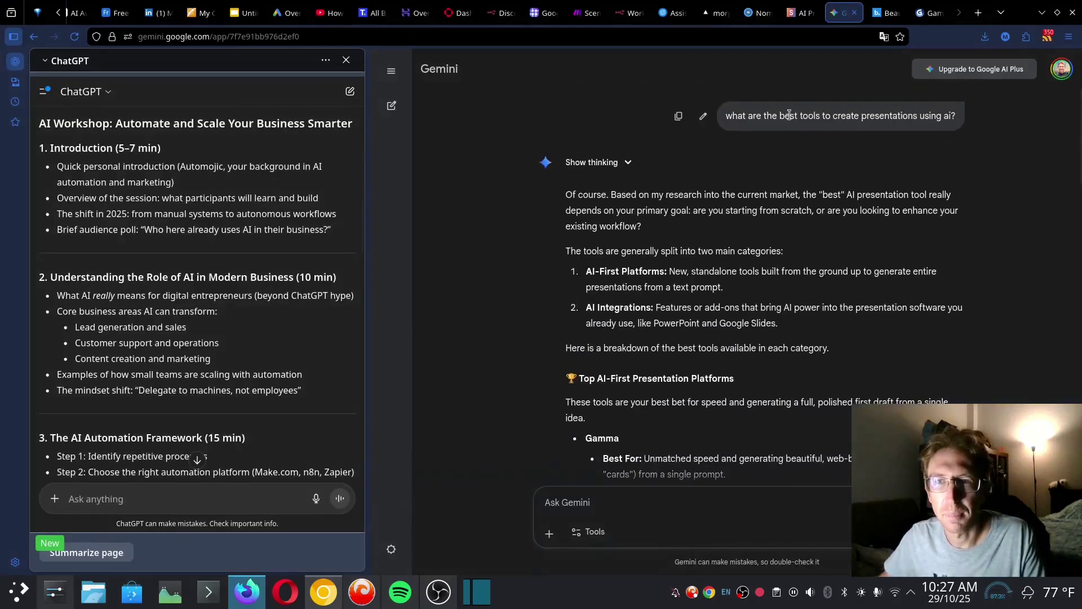
left_click_drag(789, 115, 966, 119)
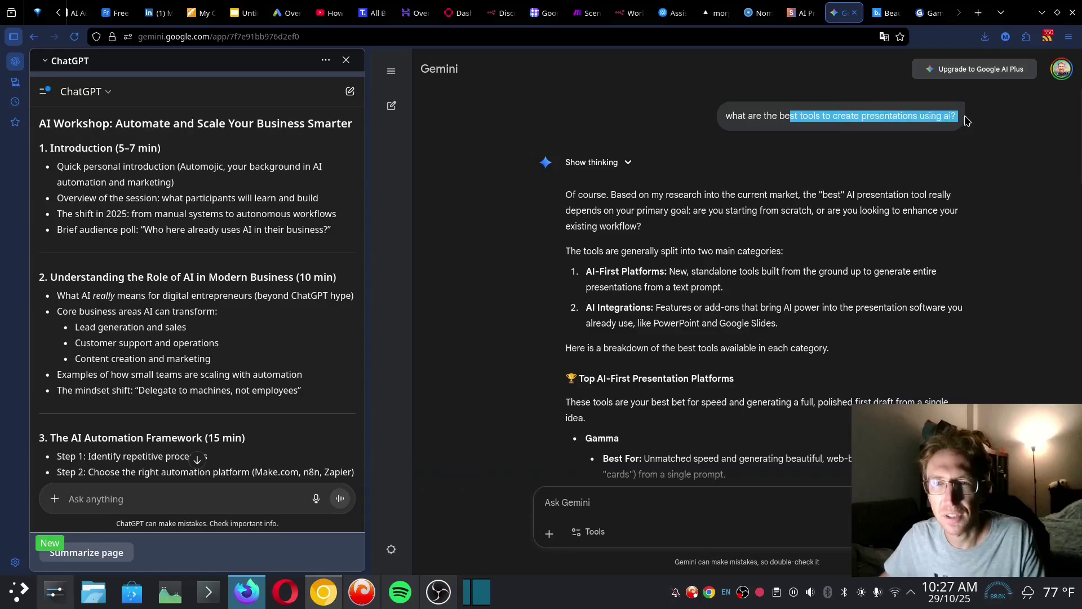
Highlight the Gamma and Beautiful.ai recommendations in Gemini's answer.
scroll(634, 276, "down", 3)
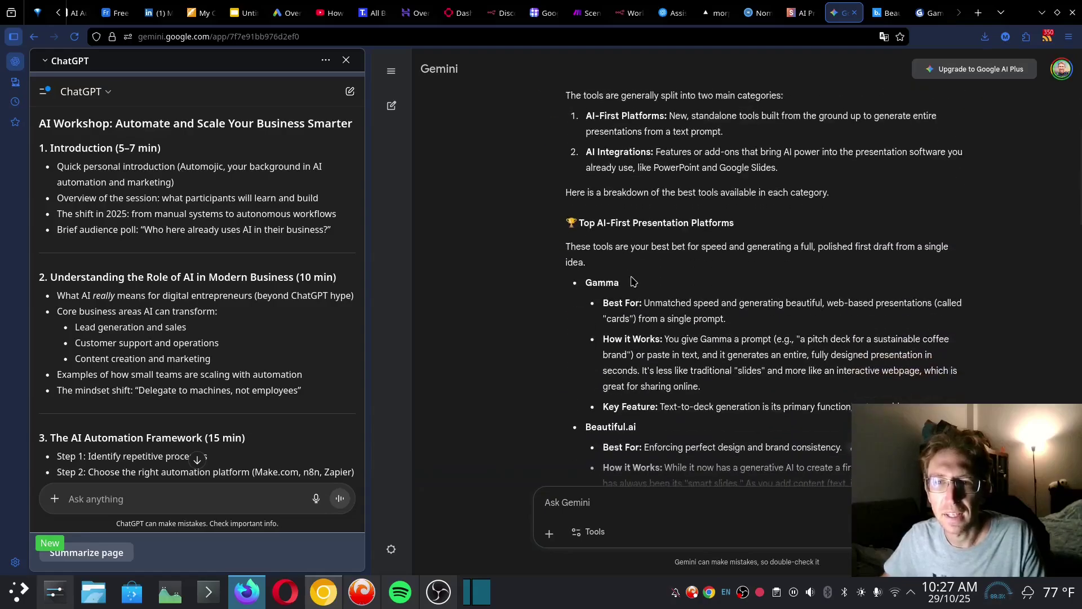
scroll(615, 296, "down", 1)
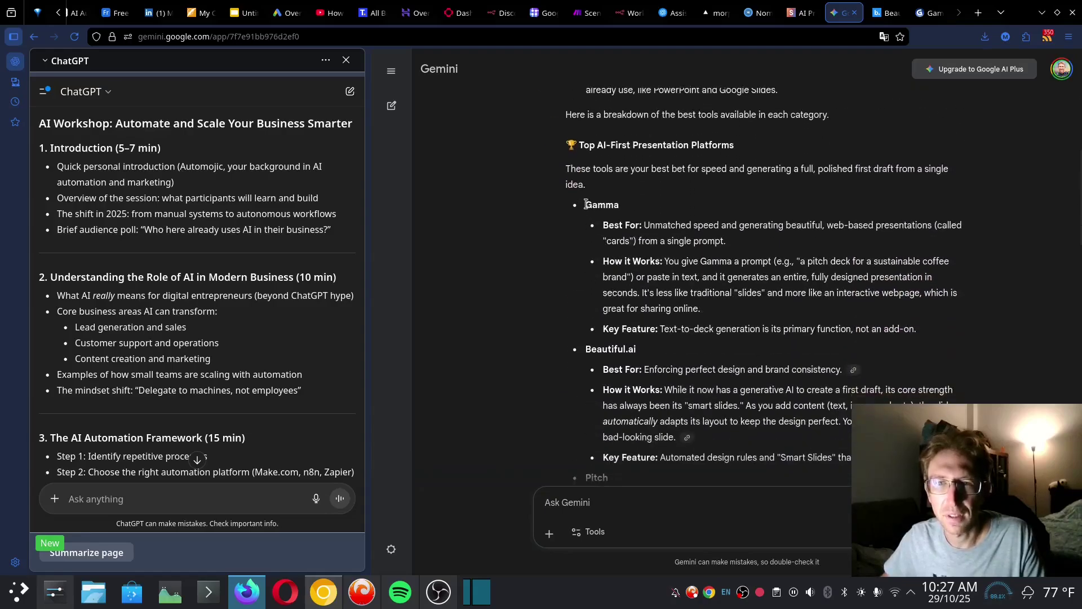
left_click_drag(585, 205, 631, 210)
left_click_drag(586, 349, 656, 354)
left_click(655, 354)
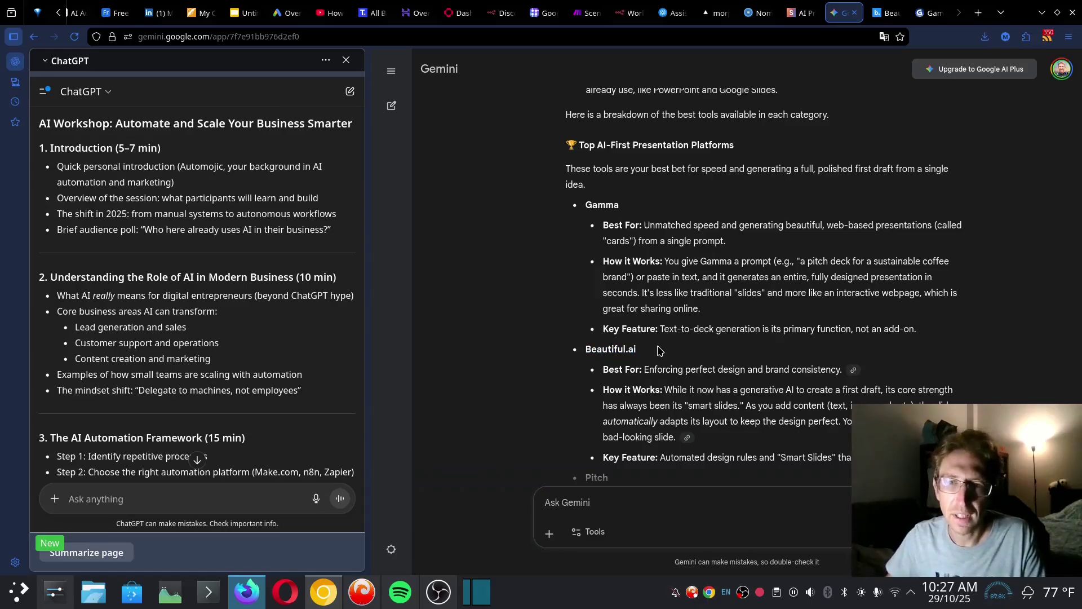
Show Gamma's plan prices with monthly billing and highlight the Free and Plus plans.
left_click(329, 598)
double_click(187, 302)
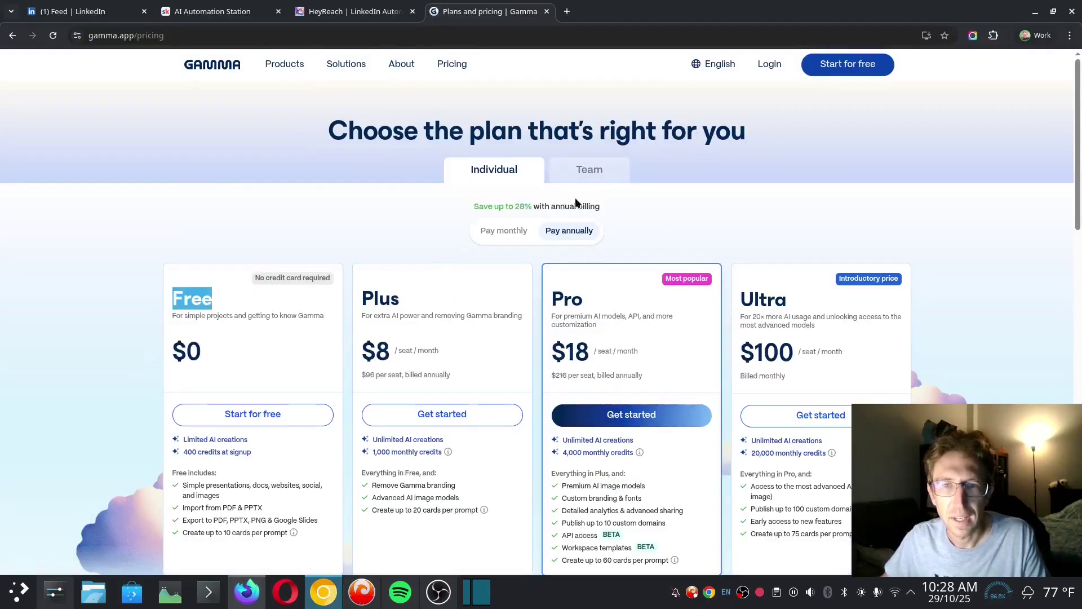
left_click(503, 231)
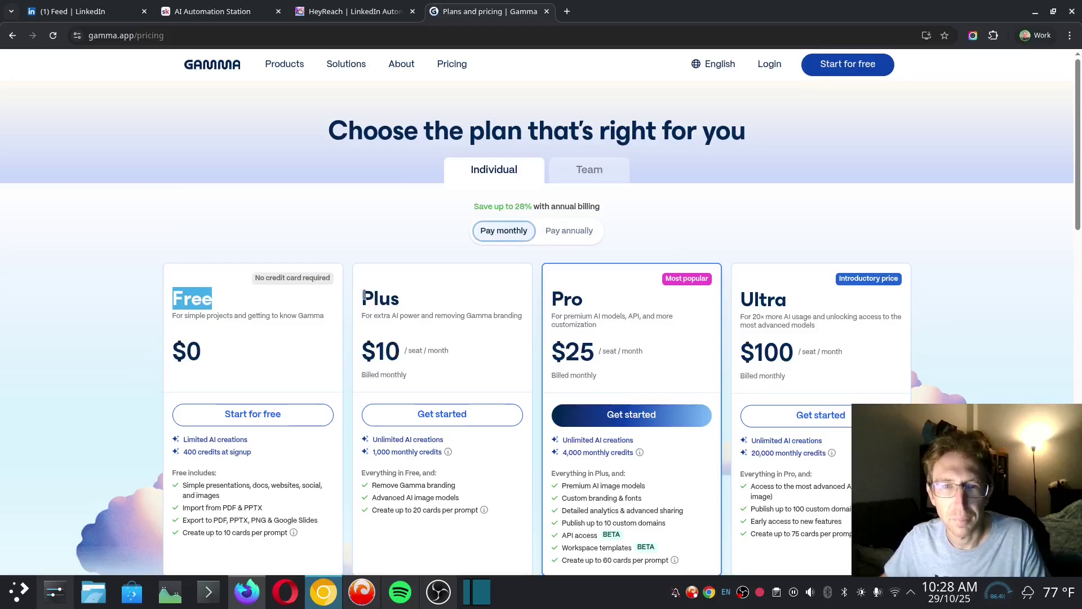
left_click(412, 299)
left_click_drag(412, 299, 472, 360)
left_click(471, 360)
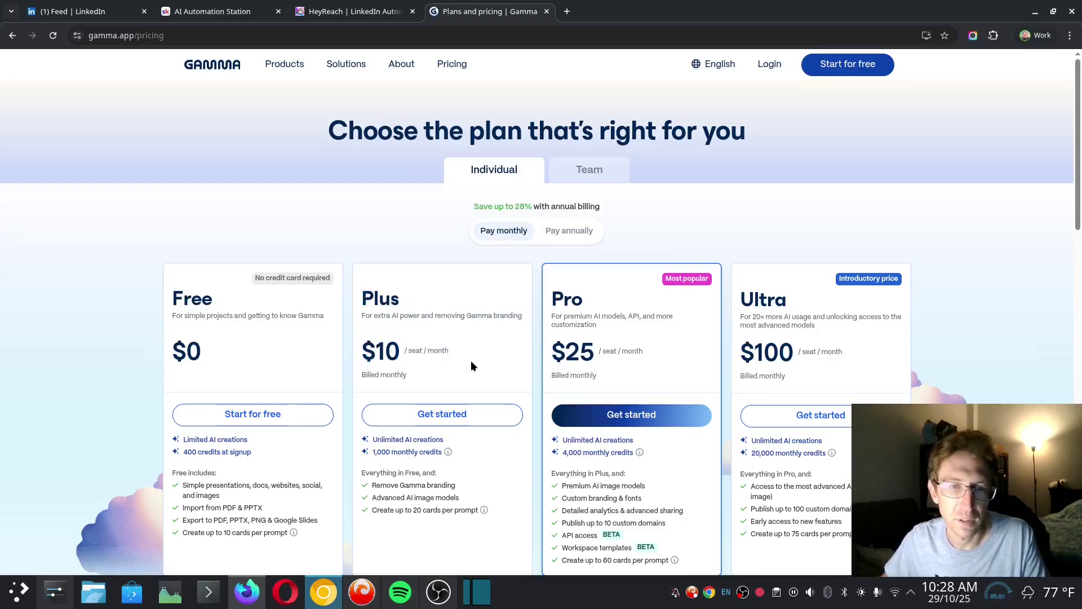
Note the 400 credits at signup, then go to Gamma's sign-in page.
scroll(471, 366, "down", 2)
left_click_drag(184, 384, 268, 406)
left_click(265, 416)
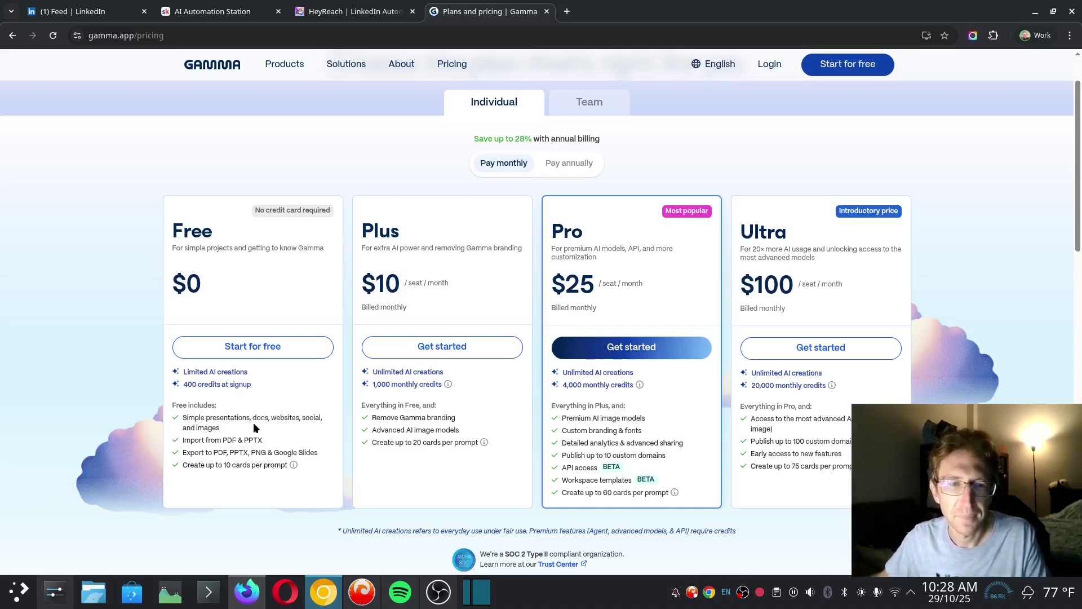
left_click(768, 67)
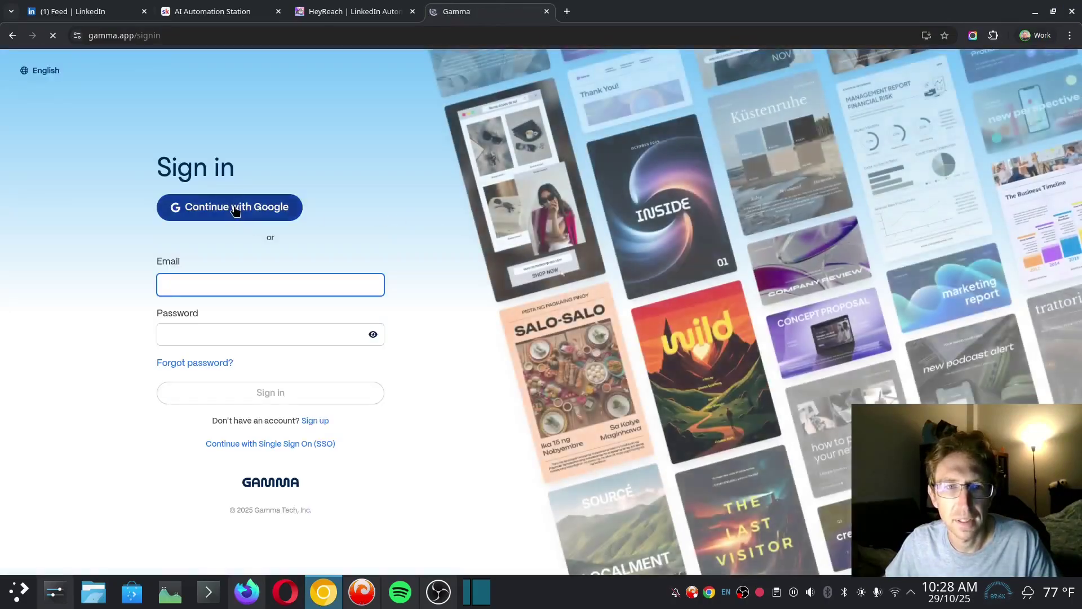
Sign in to Gamma with Google and start a new gamma with Create new (AI).
left_click(229, 207)
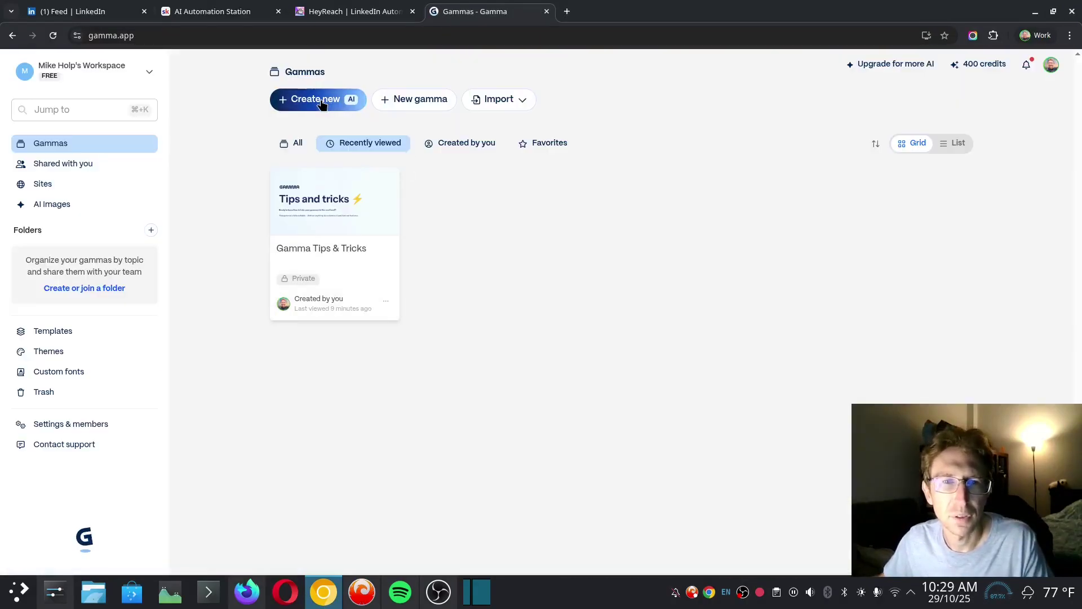
left_click(330, 106)
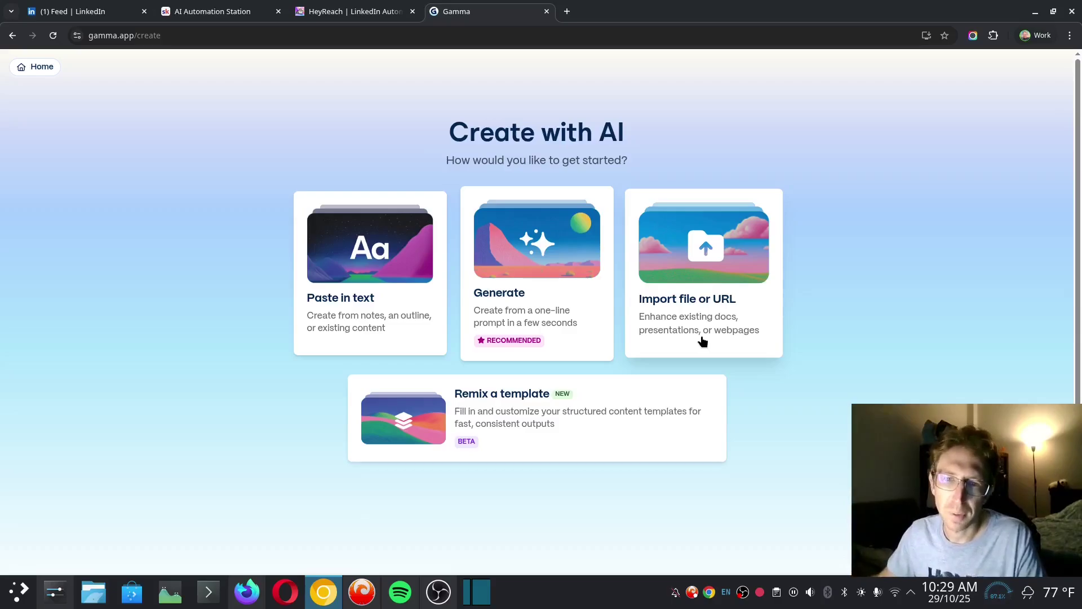
Paste the workshop outline into Paste in text, keeping the Default page style.
left_click(370, 307)
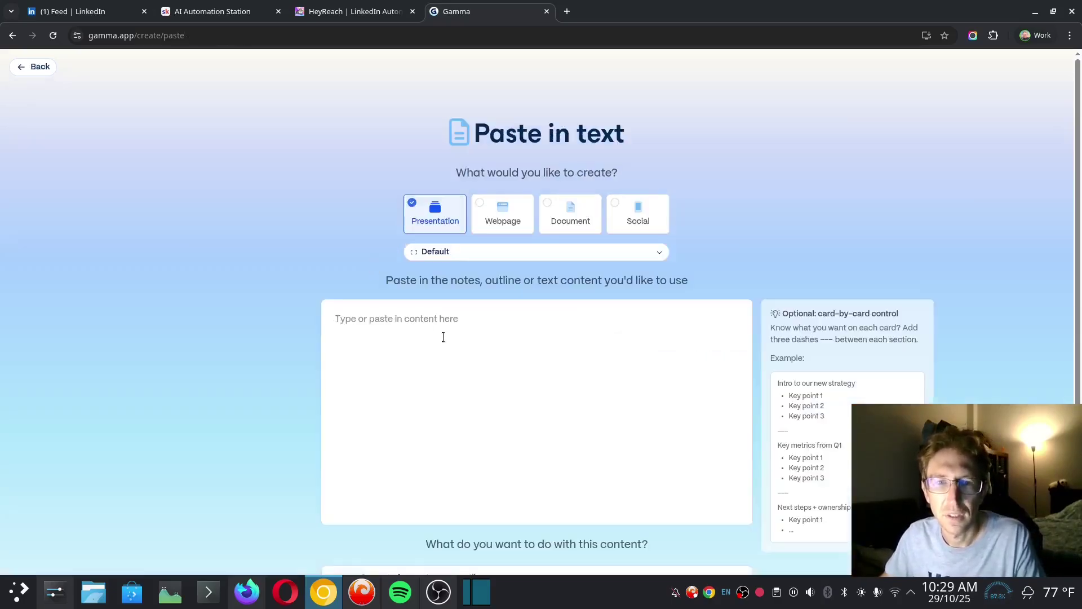
key("ctrl+v")
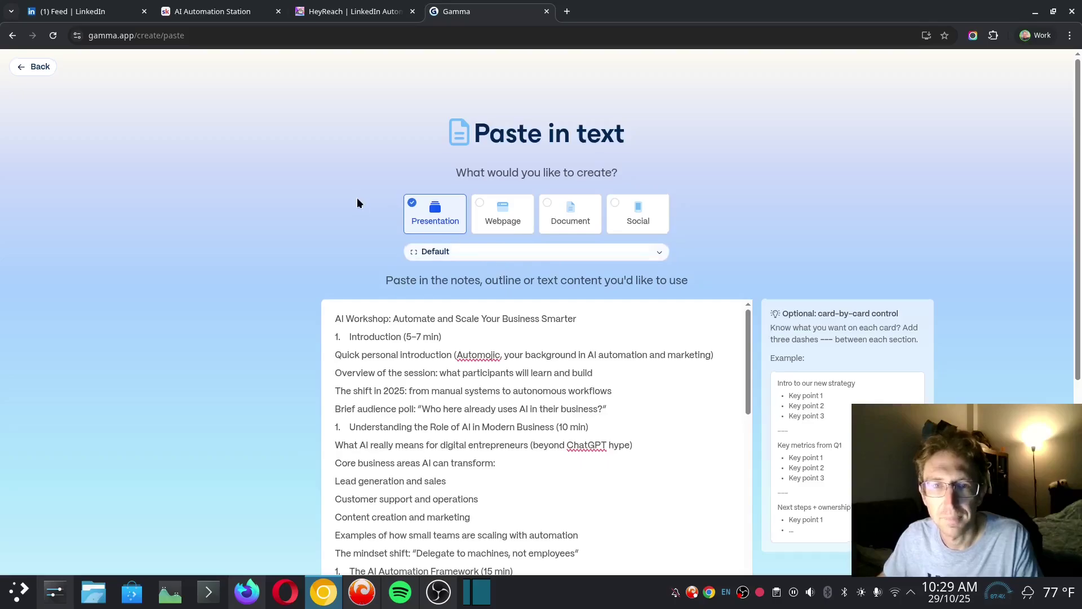
left_click(484, 251)
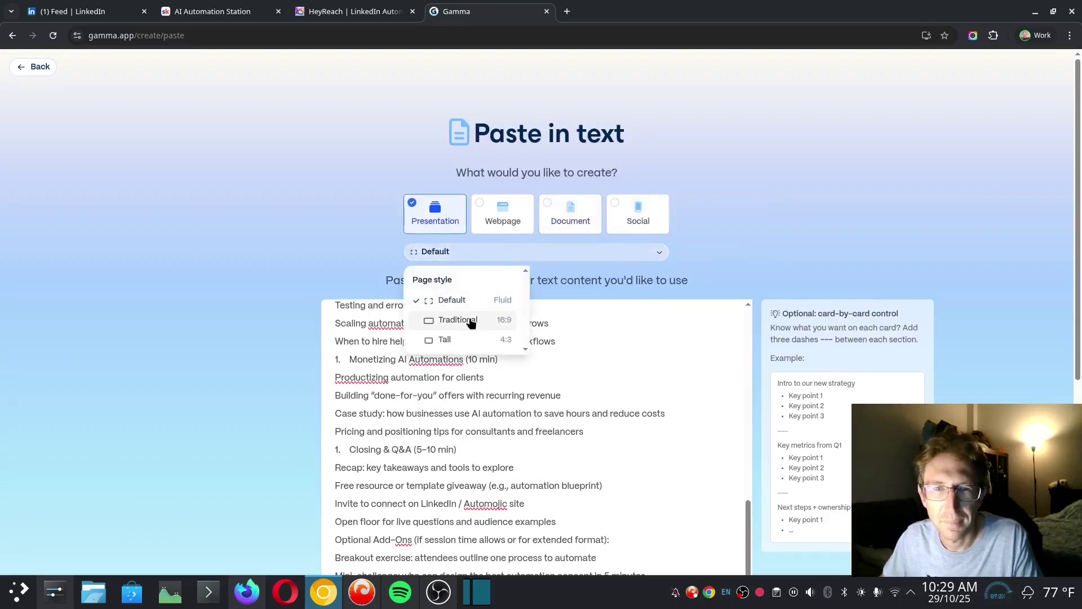
scroll(468, 319, "down", 1)
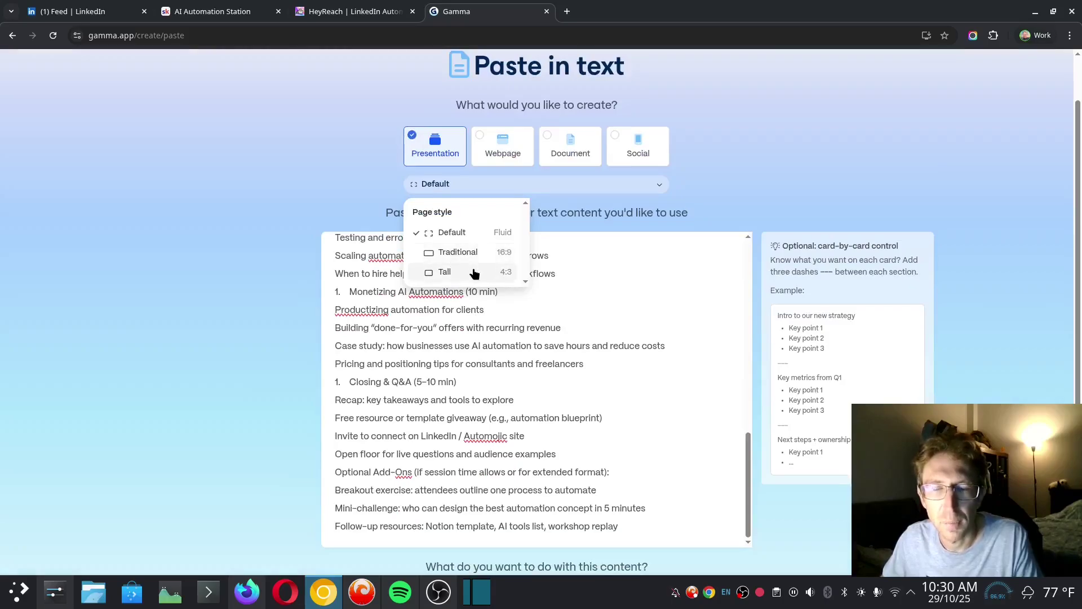
left_click(462, 235)
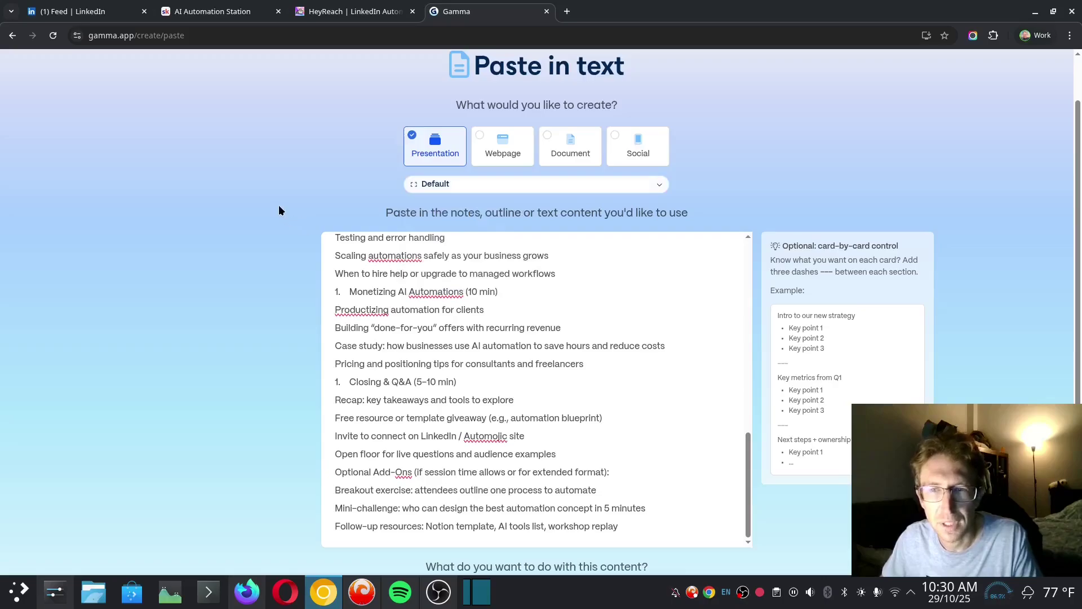
Zoom the page in and choose Generate from notes or an outline.
scroll(776, 283, "down", 3)
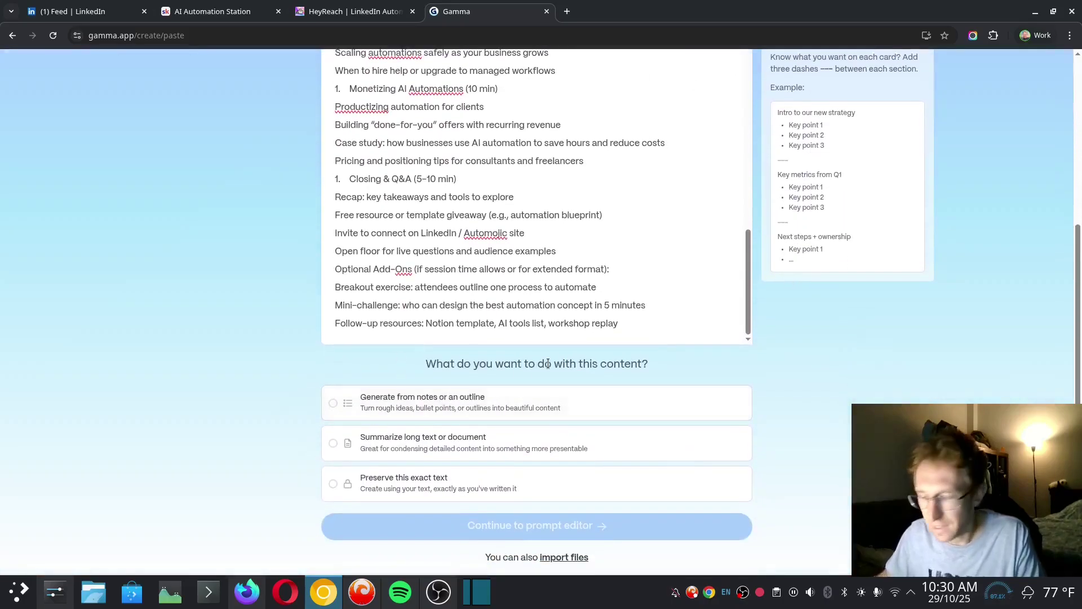
key("ctrl+plus")
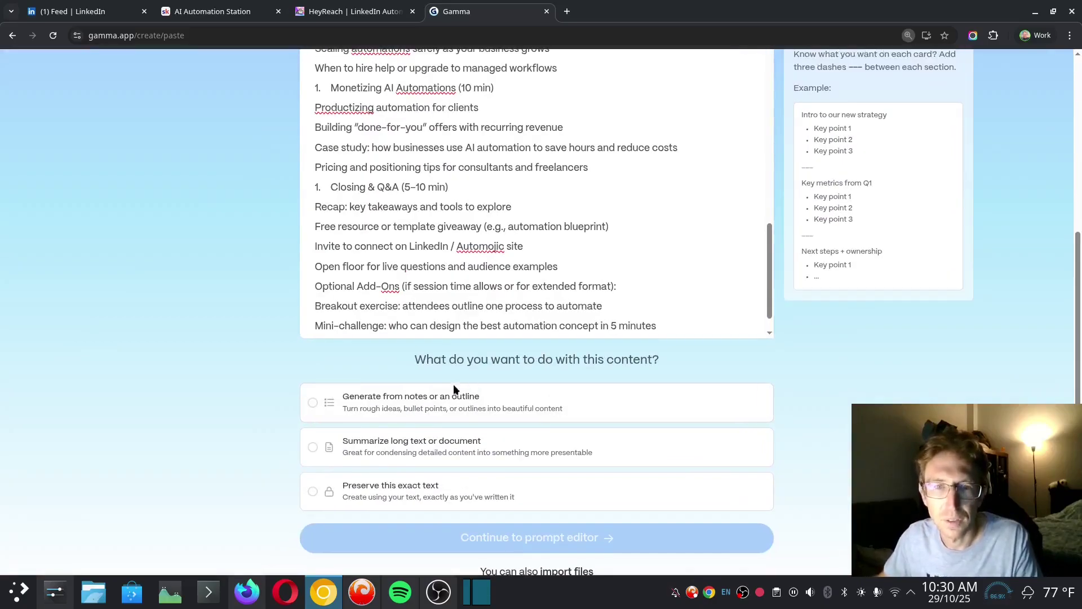
left_click(330, 417)
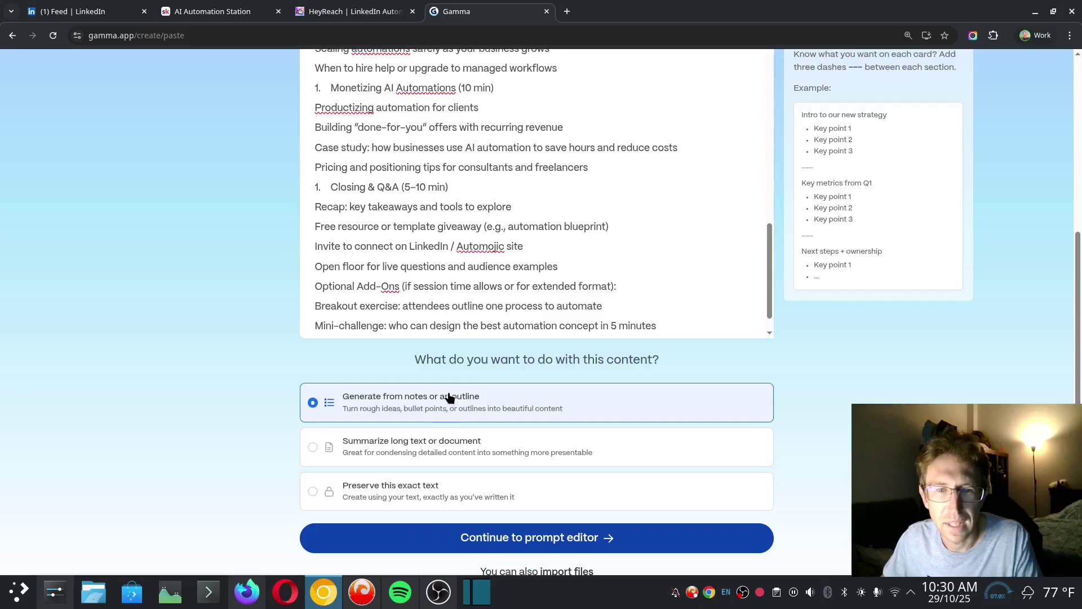
Compare the pasted text against the ChatGPT outline in the other window.
key("alt+Tab")
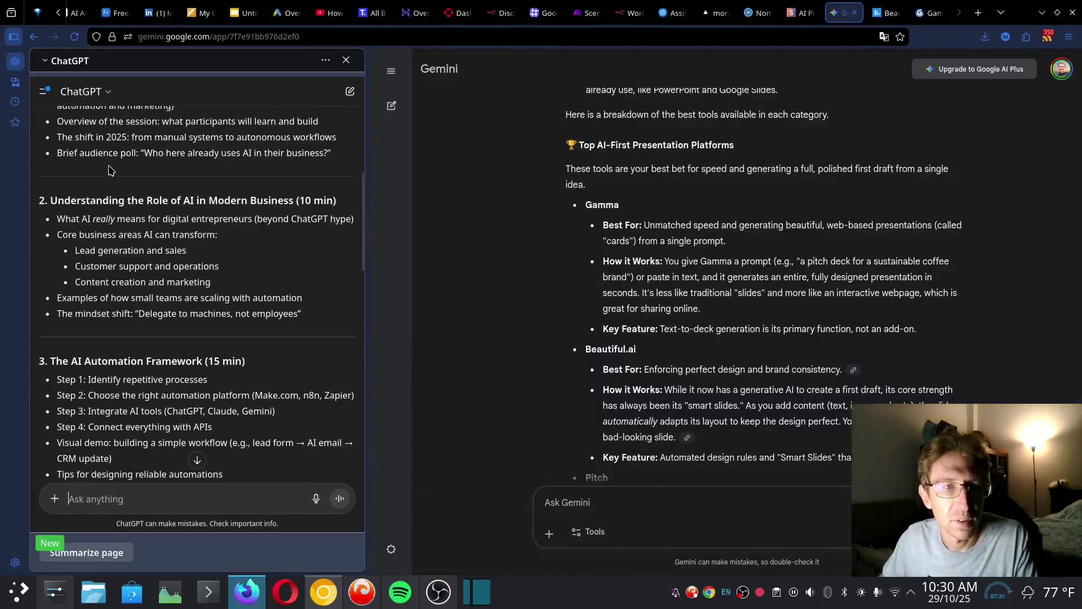
scroll(111, 170, "up", 5)
scroll(138, 186, "down", 5)
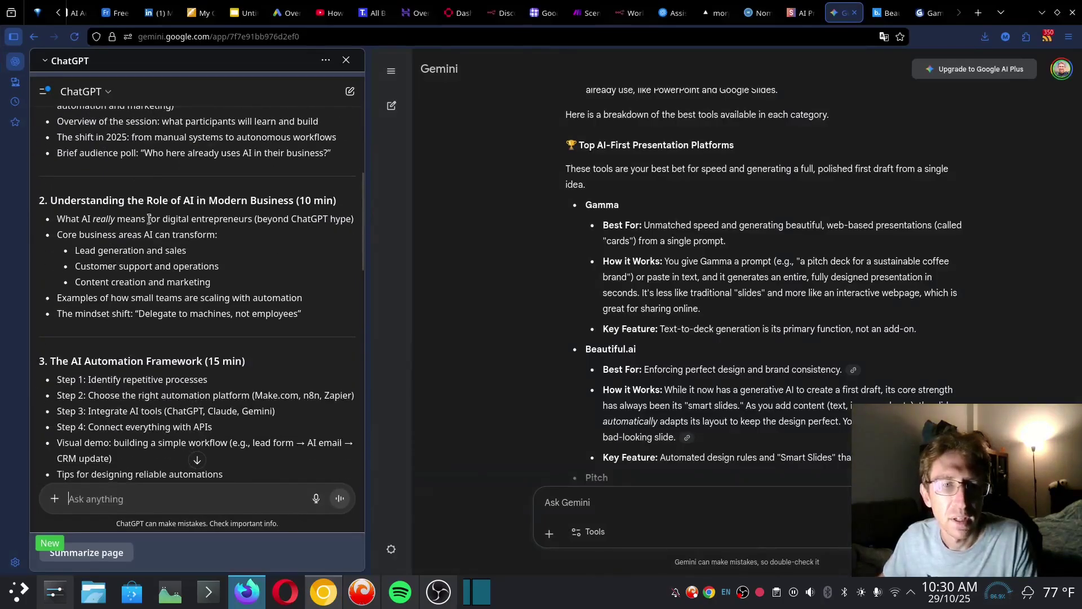
key("alt+Tab")
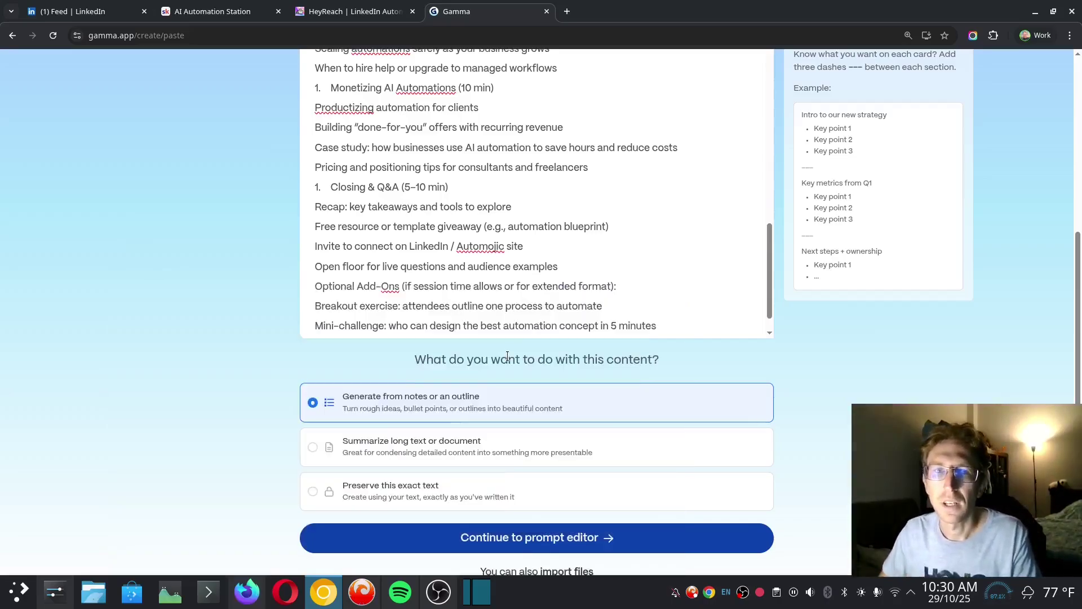
scroll(501, 448, "down", 1)
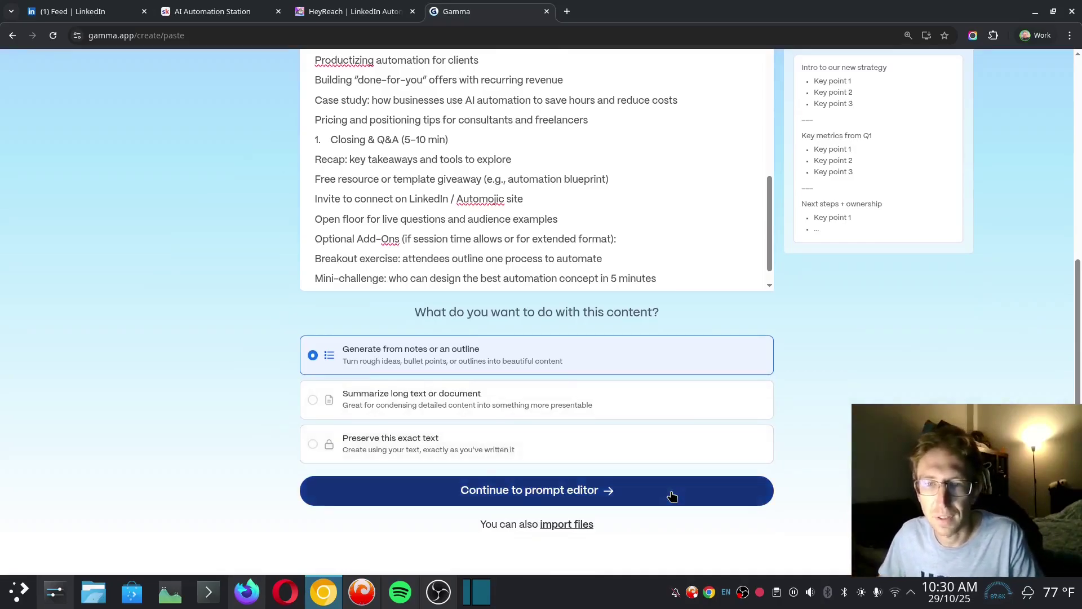
scroll(453, 411, "up", 6)
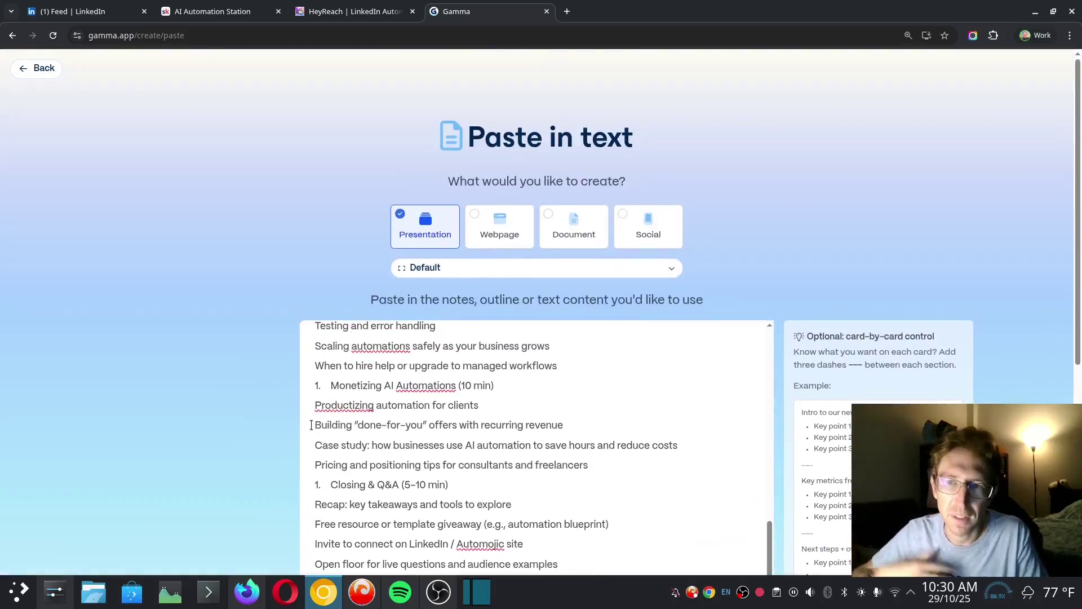
scroll(212, 453, "down", 6)
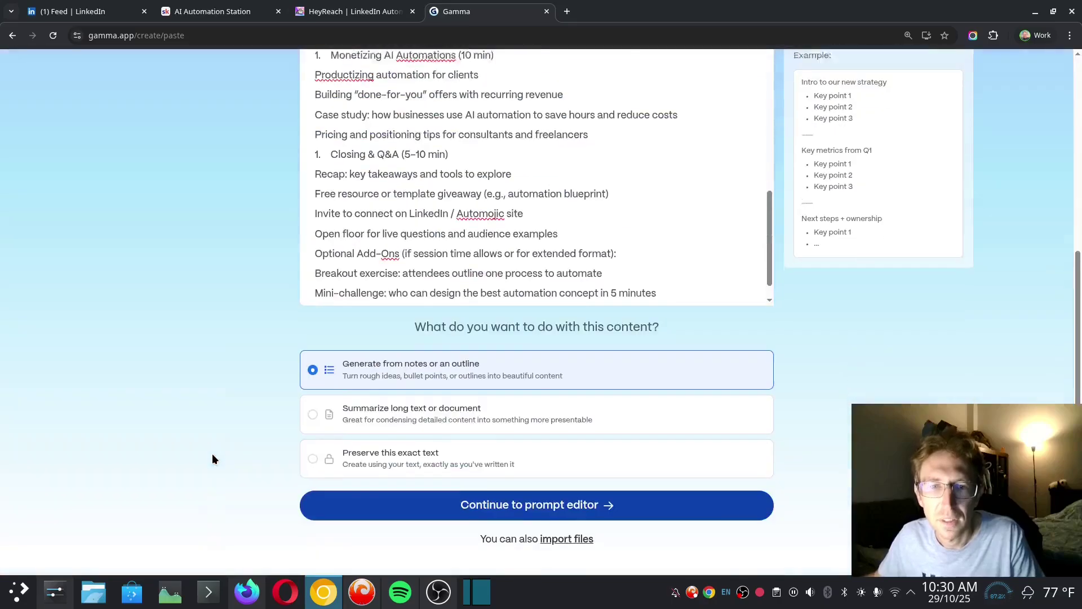
In the prompt editor, try Minimal, then set the amount of text to Concise.
left_click(537, 493)
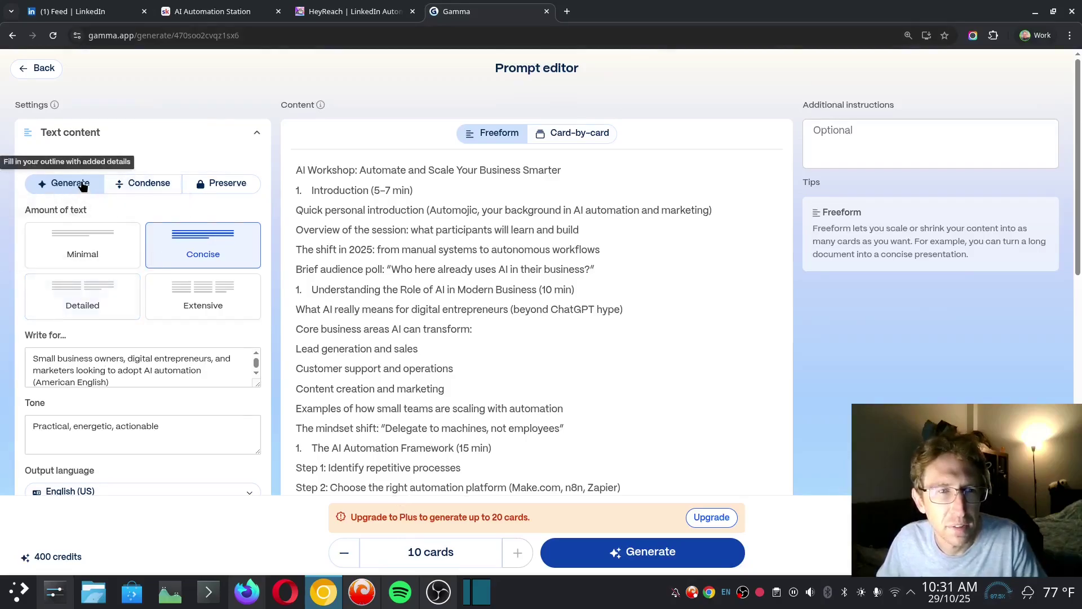
left_click(89, 264)
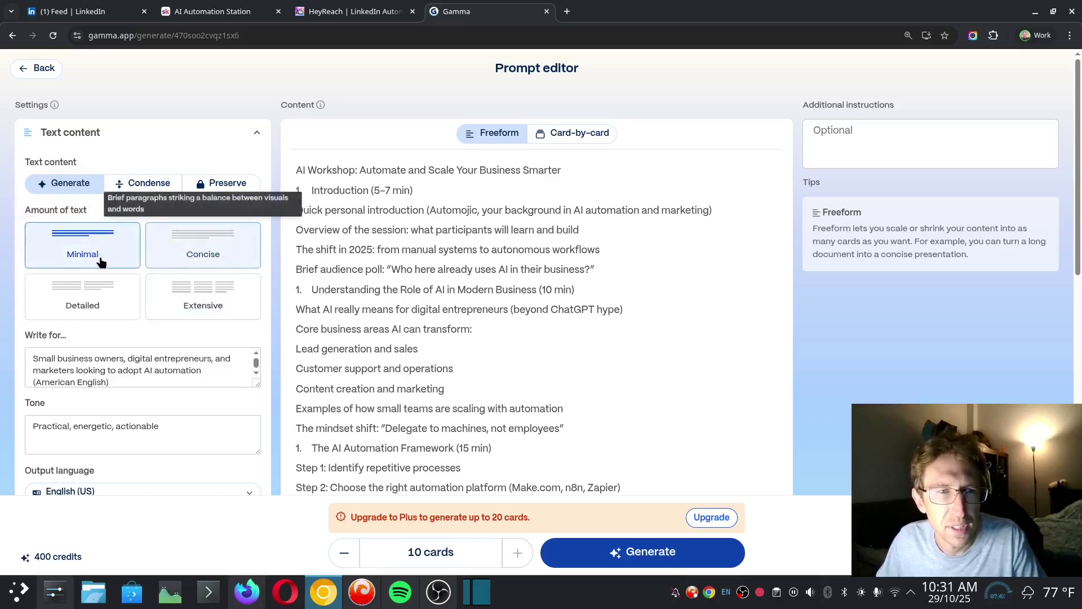
left_click(179, 259)
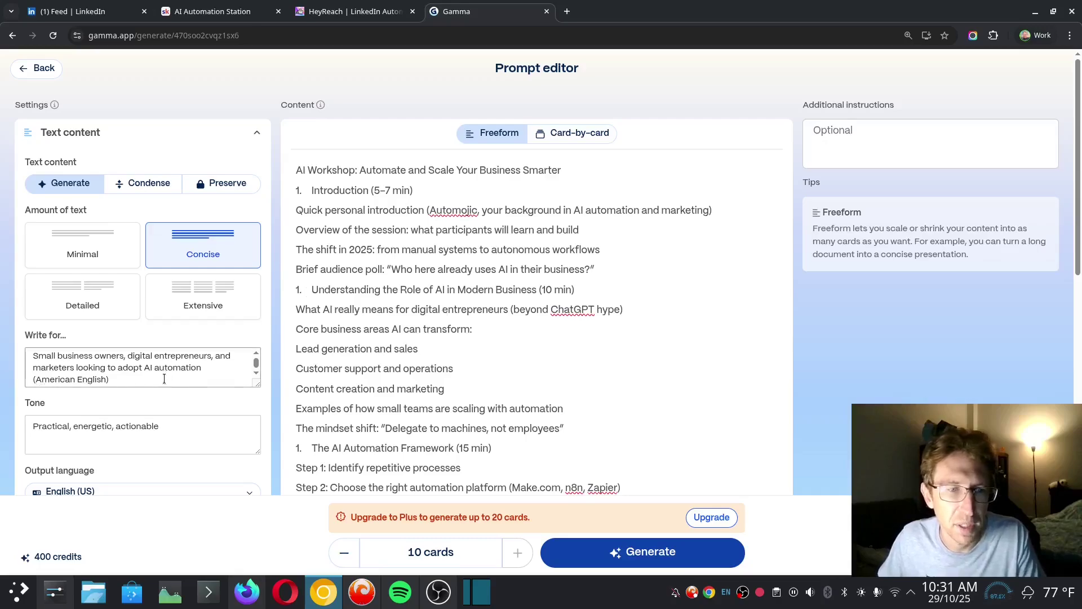
Select the Write for audience description, then switch to the NomadFest window.
scroll(165, 392, "down", 1)
scroll(166, 424, "down", 3)
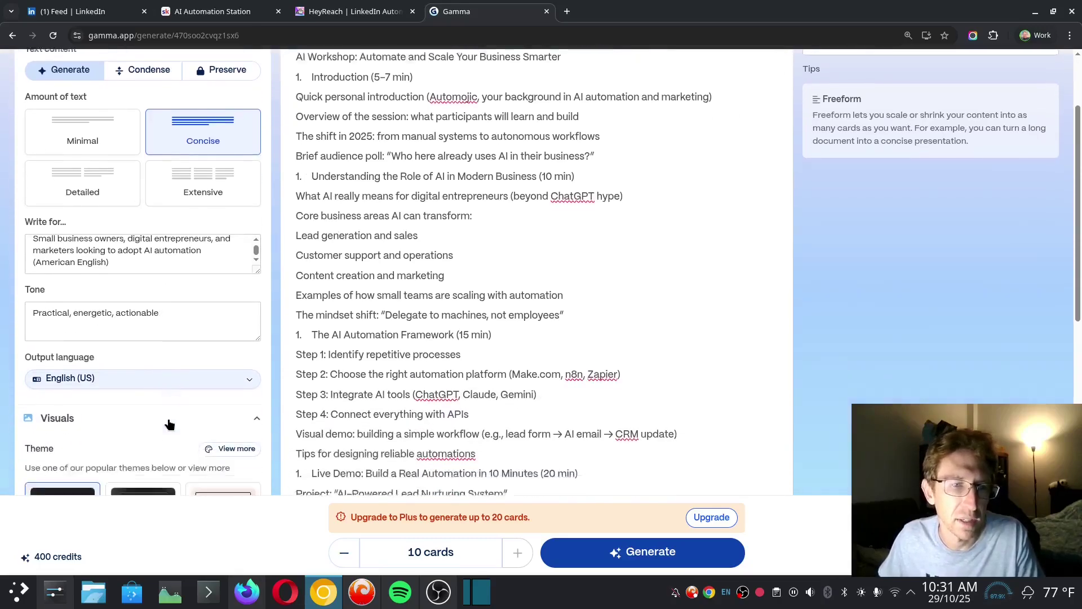
scroll(169, 425, "up", 3)
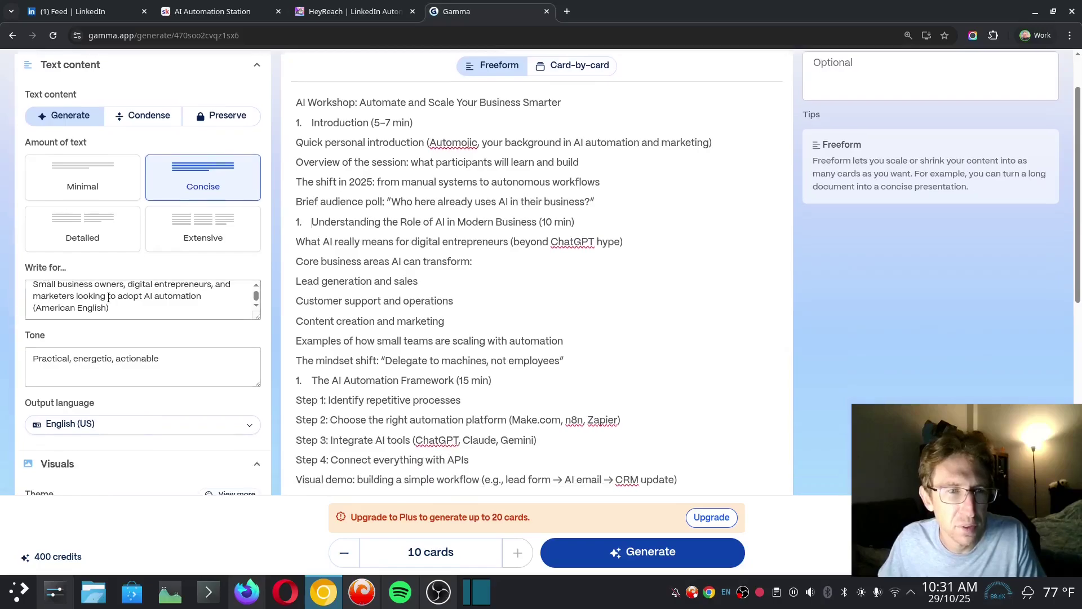
scroll(108, 297, "up", 1)
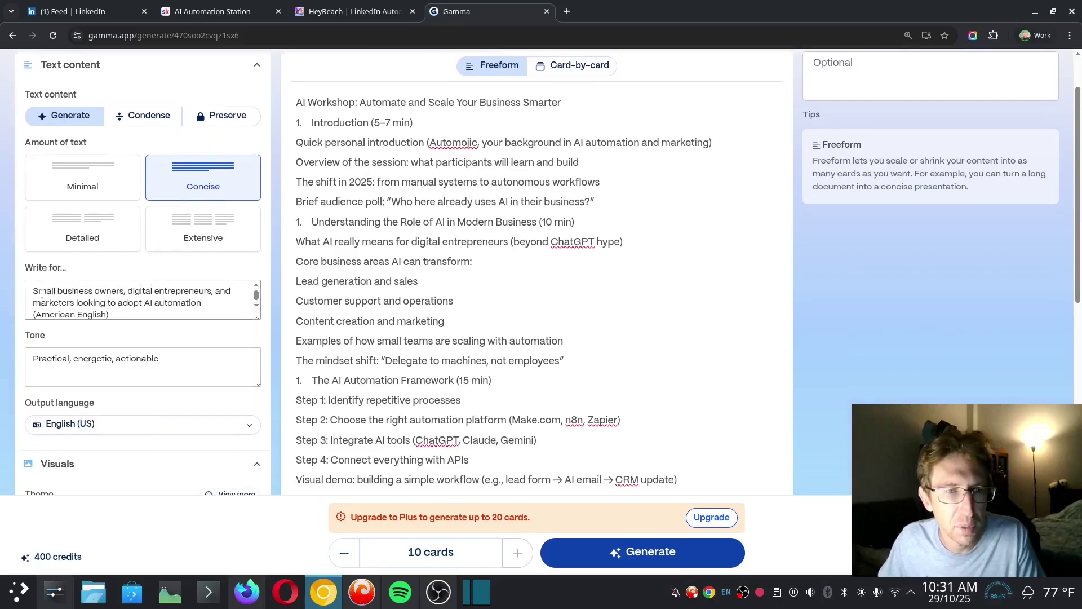
left_click_drag(41, 293, 197, 299)
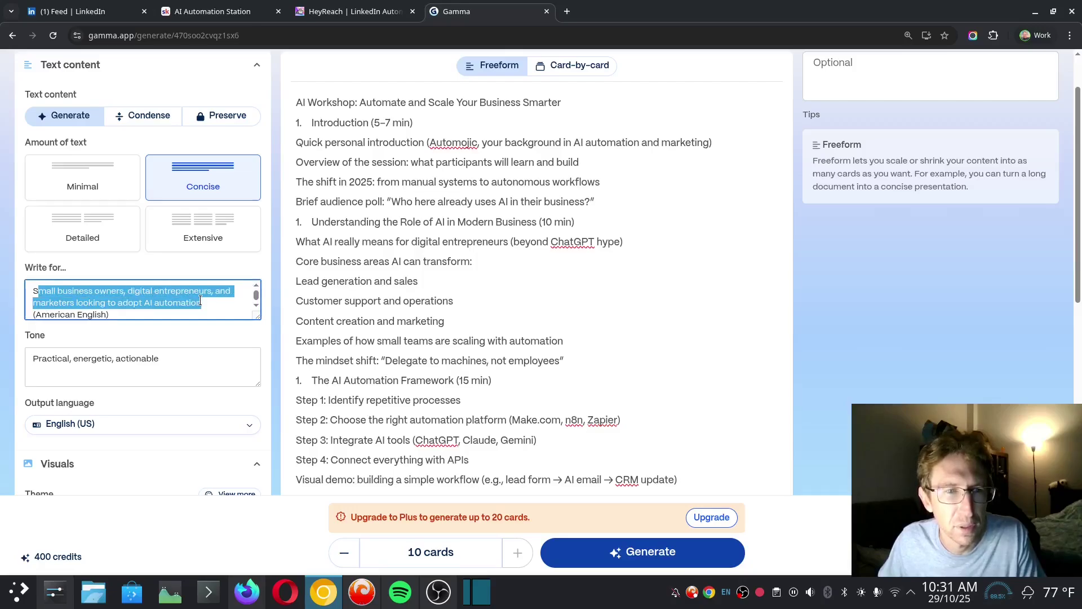
left_click(201, 302)
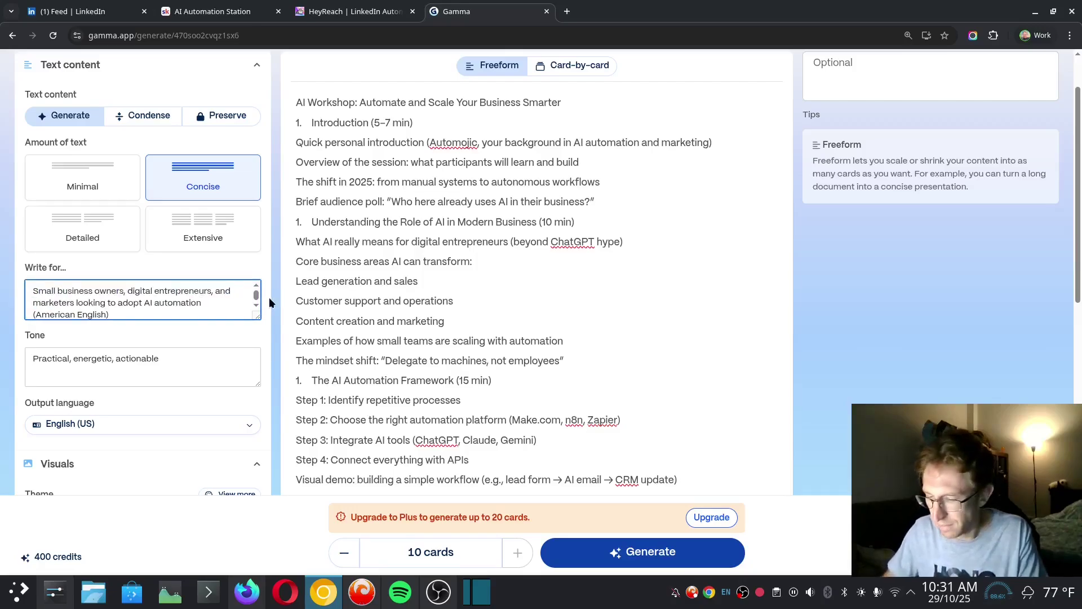
key("alt+Tab")
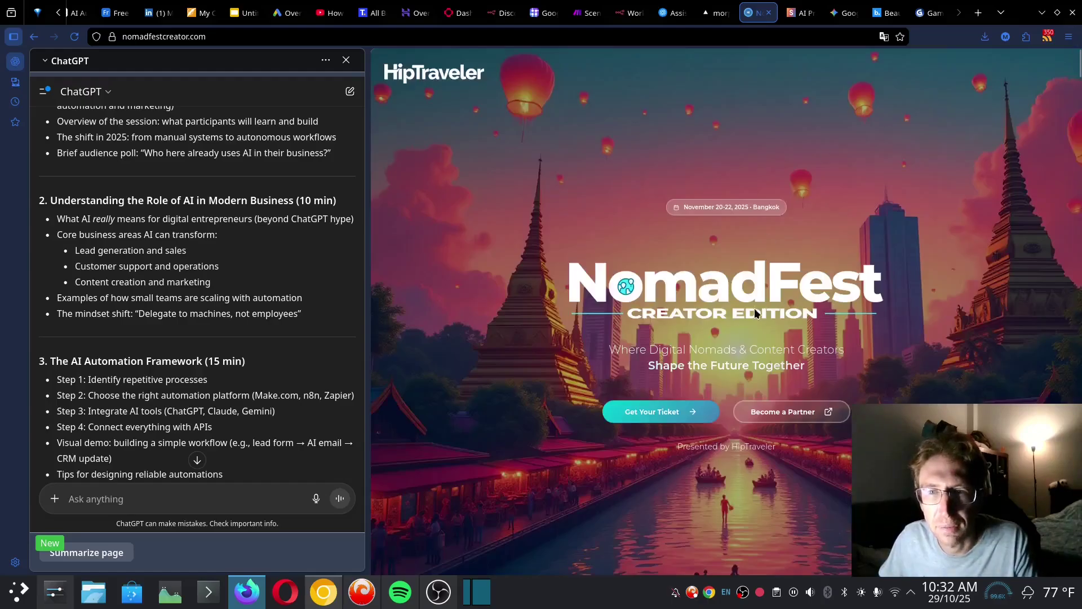
Scroll to the AI automation speaker's card and view their full bio.
left_click_drag(1080, 64, 1080, 217)
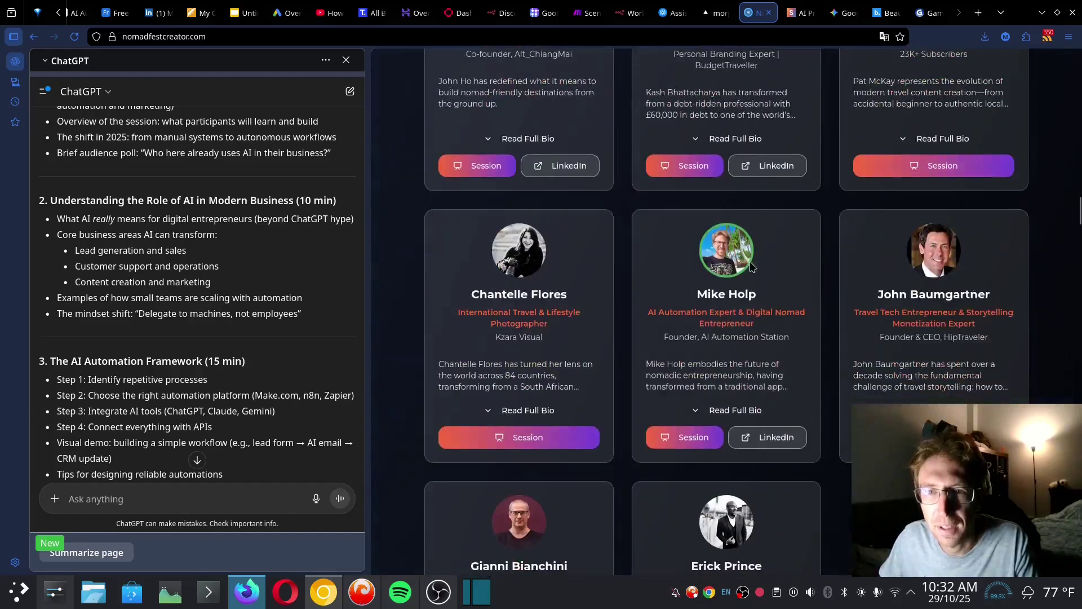
left_click_drag(687, 294, 792, 350)
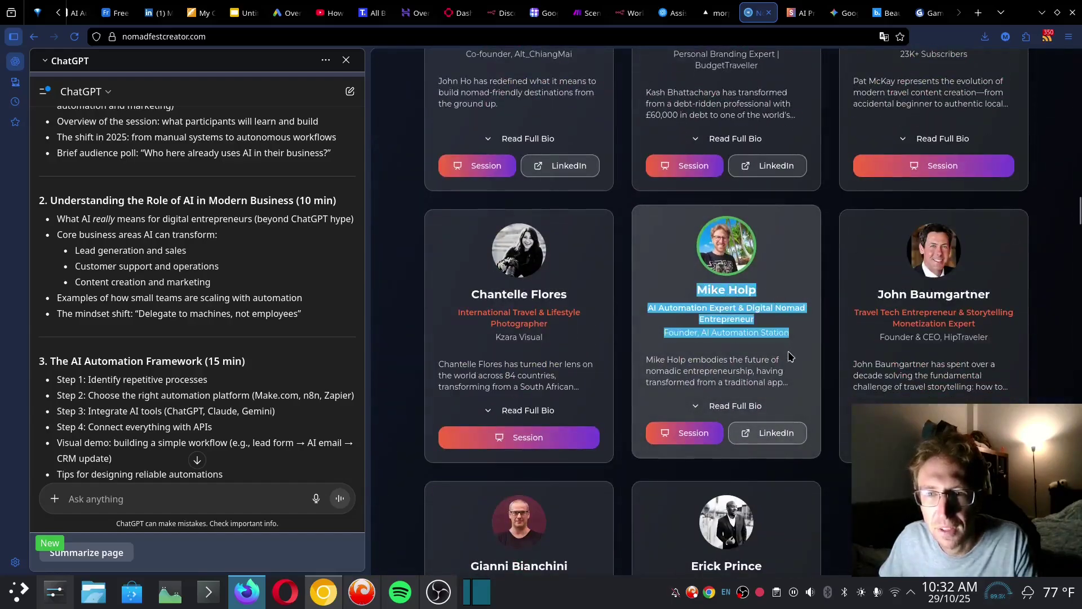
left_click(792, 351)
left_click(731, 415)
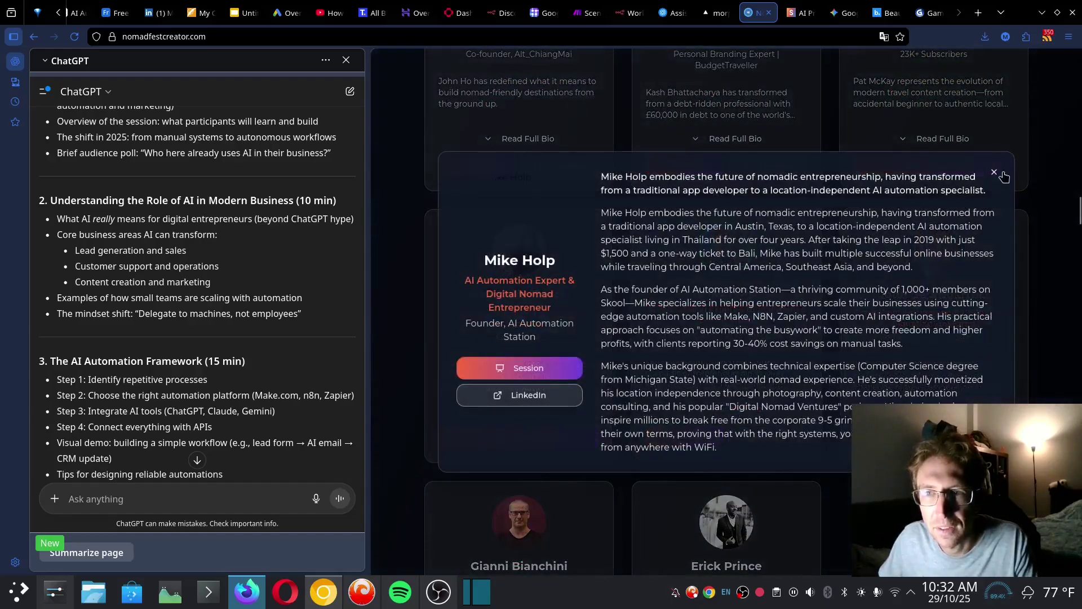
left_click(998, 175)
Open the speaker's session details and select the About This Session description.
left_click(684, 437)
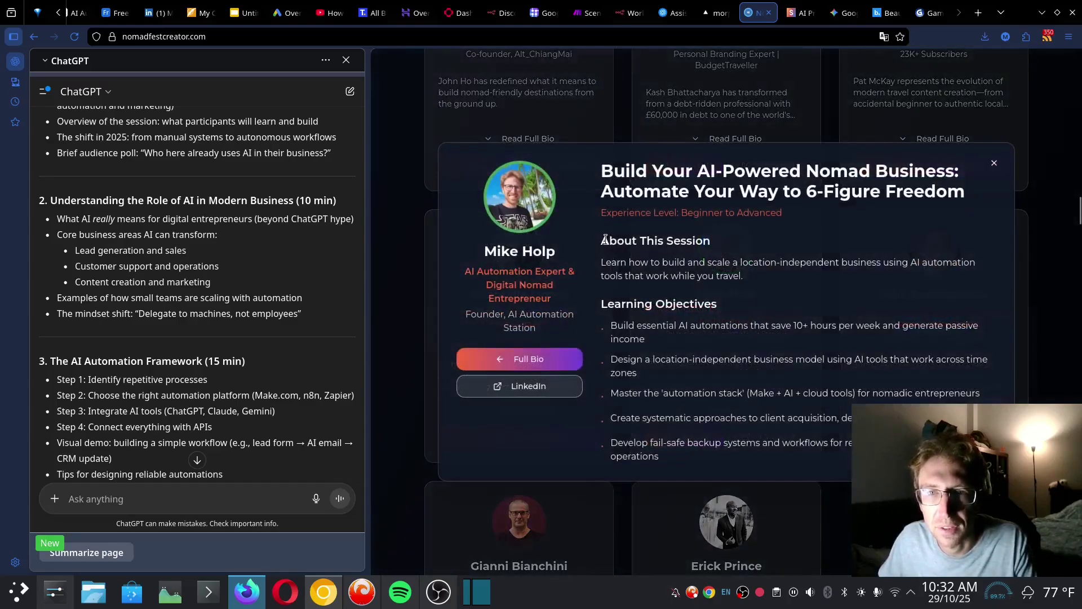
left_click_drag(603, 237, 770, 286)
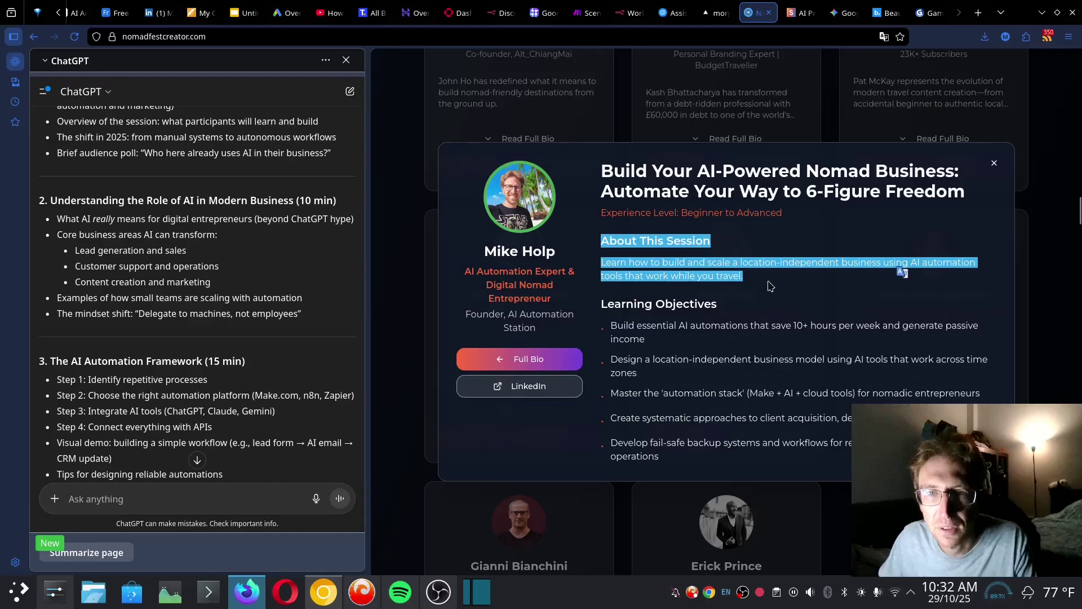
triple_click(684, 272)
left_click(829, 282)
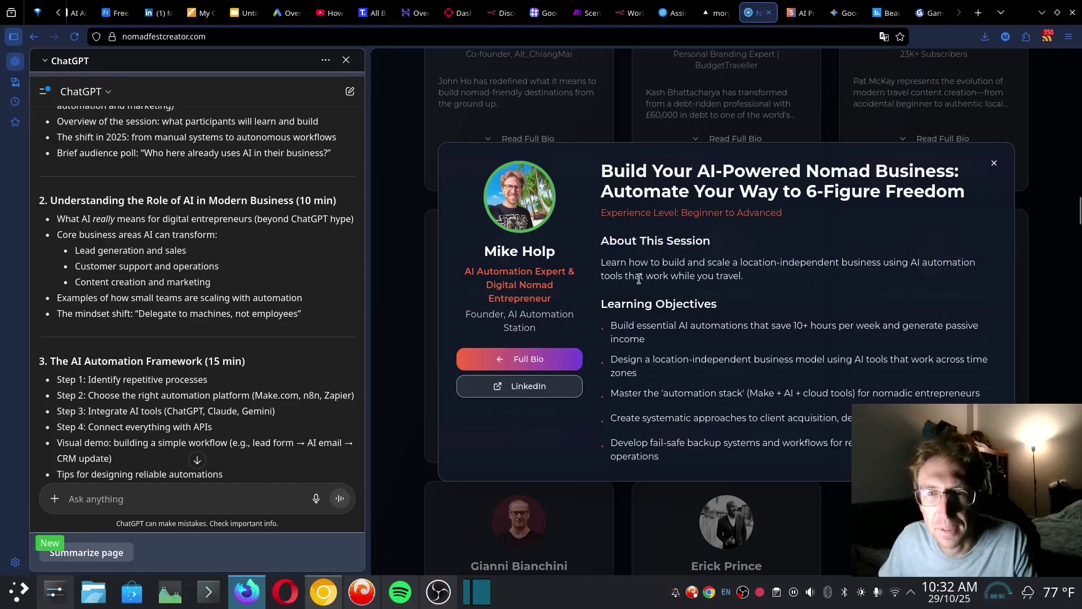
End the audience text with 'to save time and money for their business while traveling'.
left_click(323, 592)
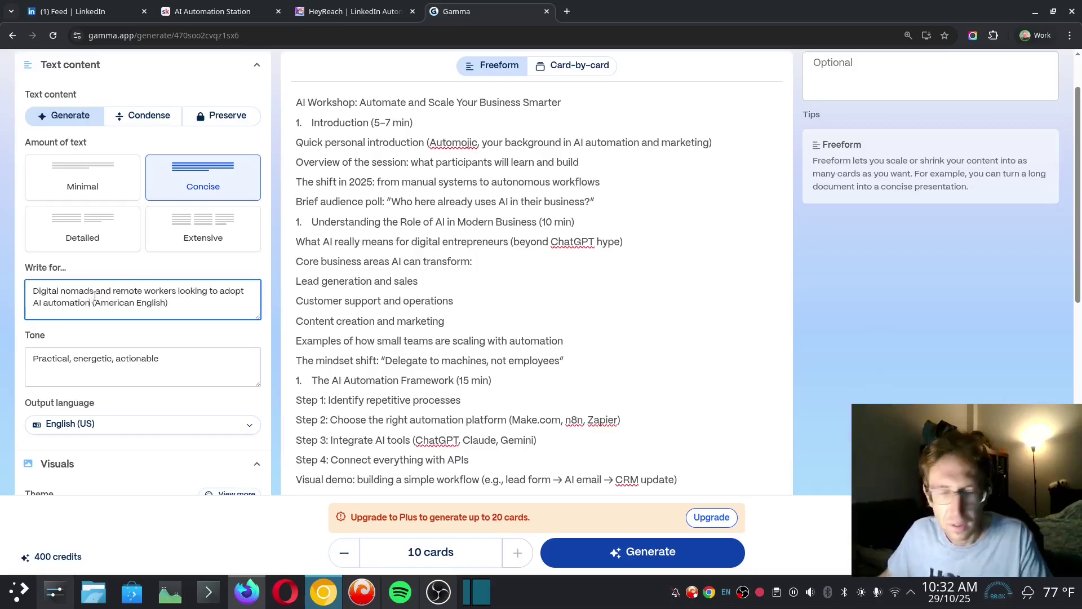
type("to save time")
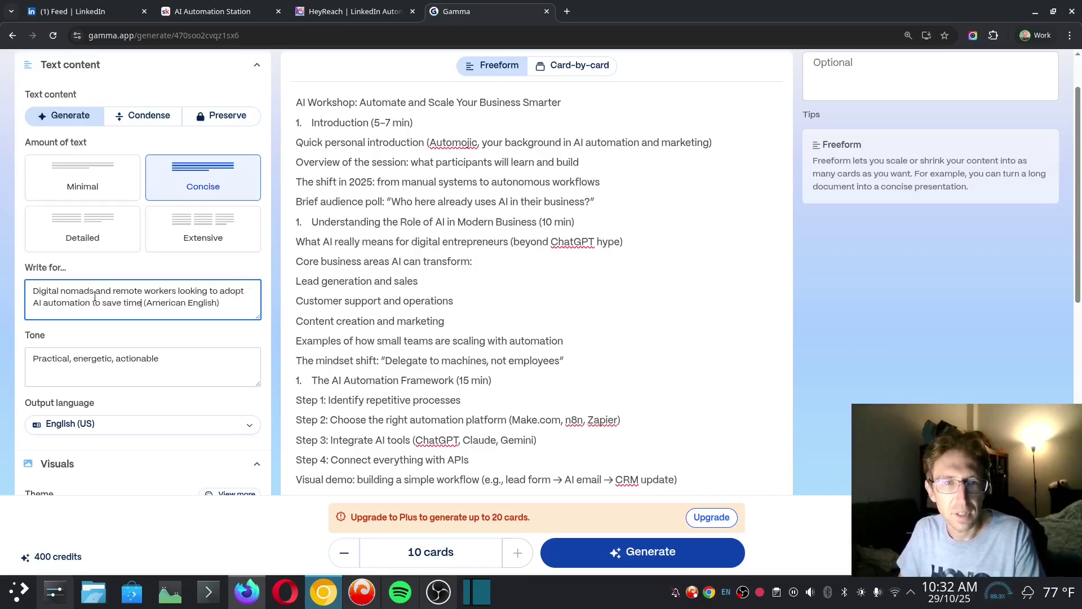
type(" and money ofr ")
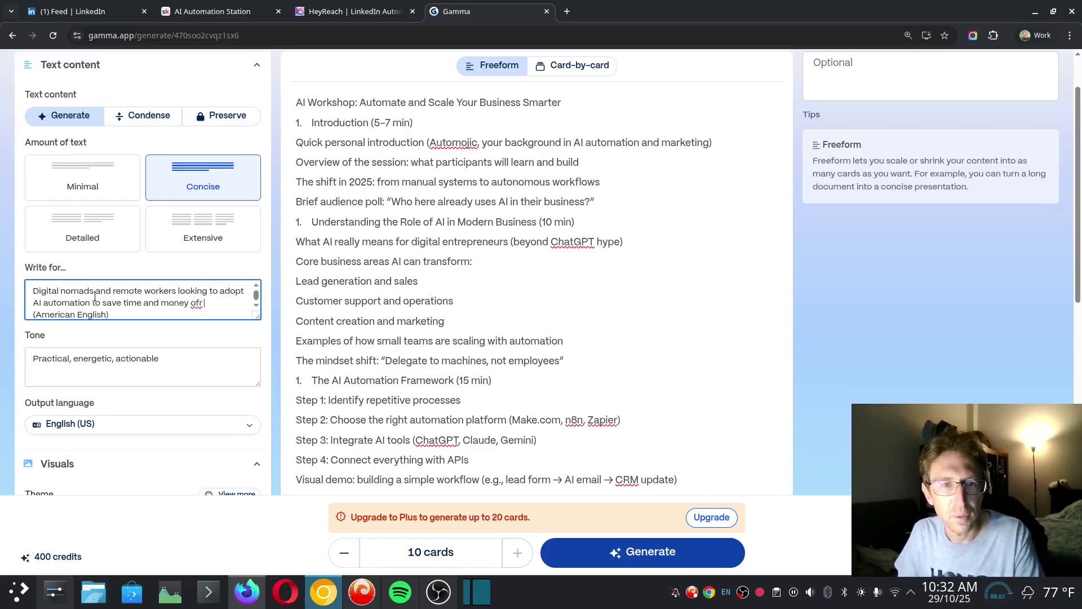
type("t")
key("BackSpace")
key("BackSpace")
key("BackSpace")
key("BackSpace")
key("BackSpace")
type("for th")
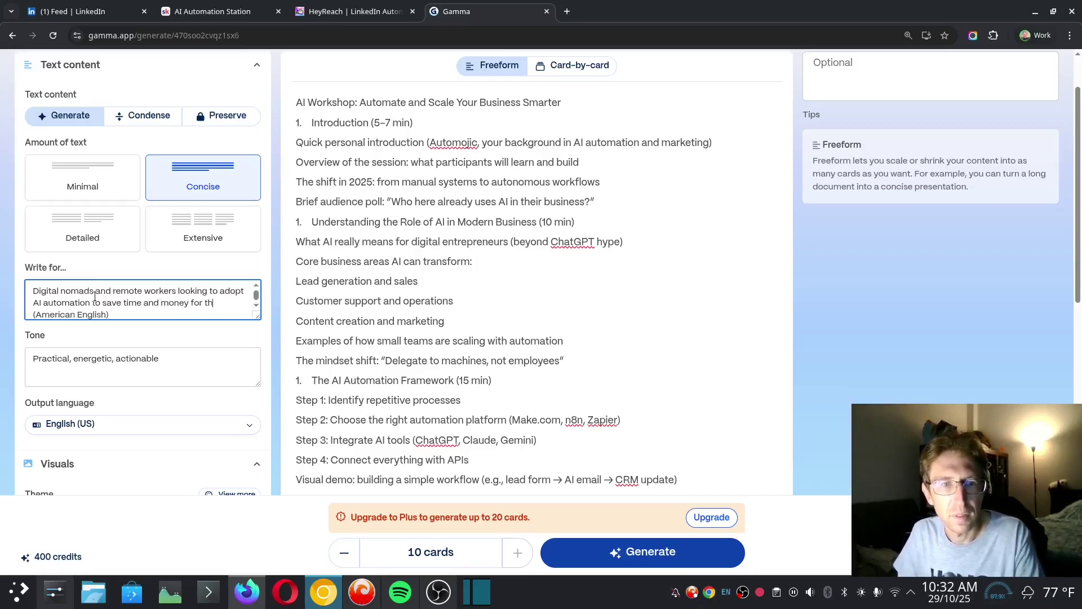
type("eir business while tr")
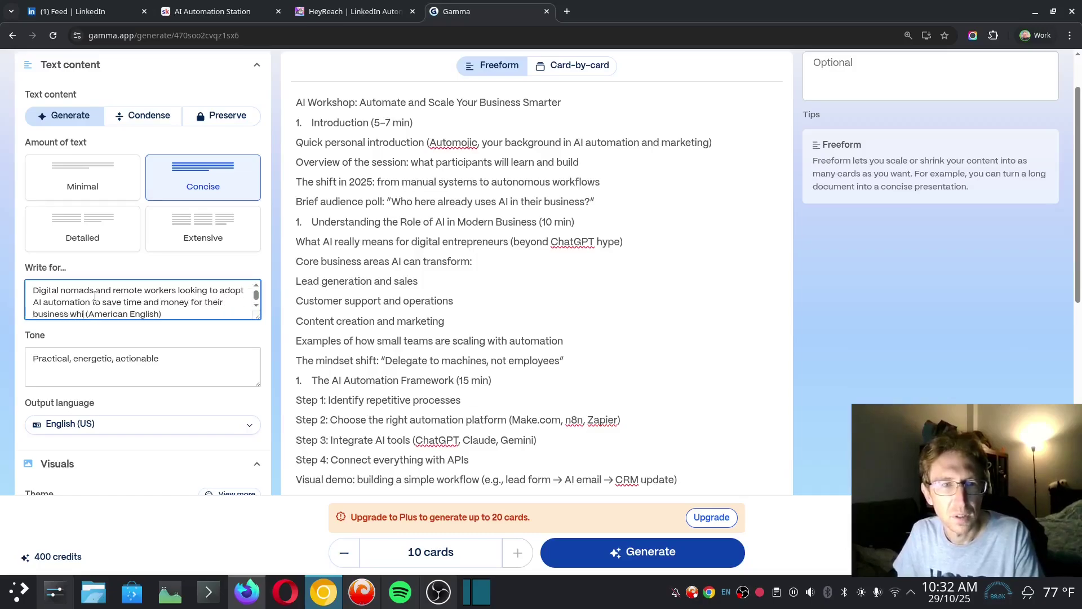
type("aveling")
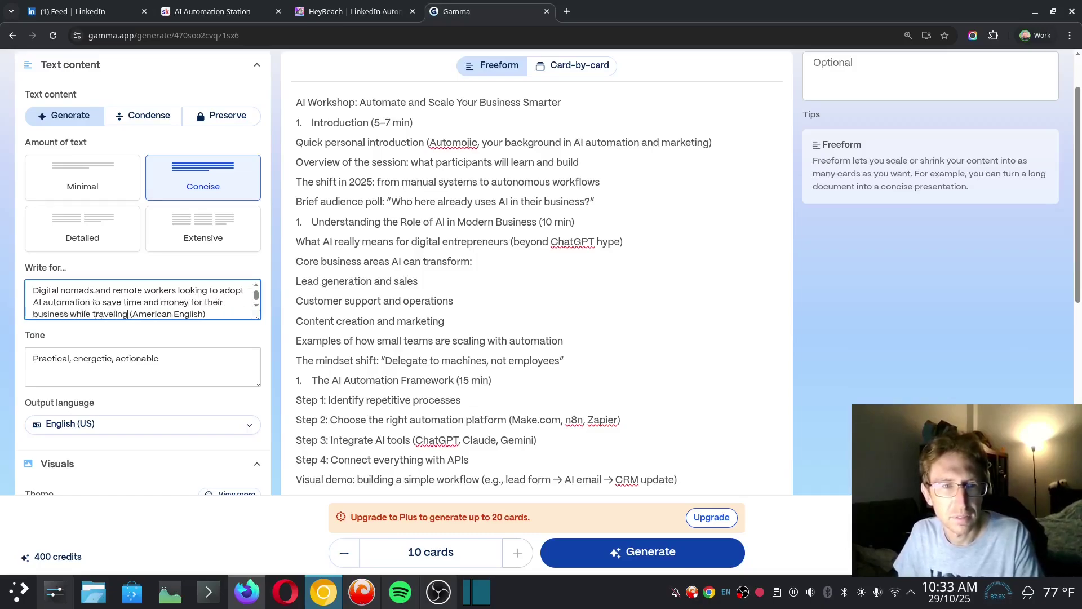
Keep English (US) as the output language below the tone description.
left_click(48, 360)
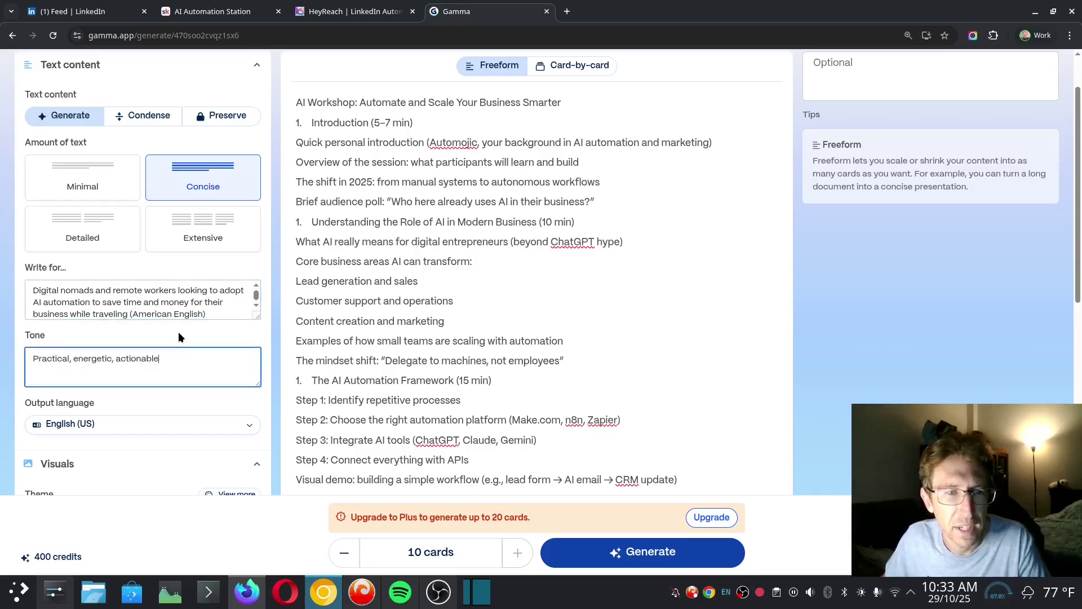
scroll(178, 338, "down", 1)
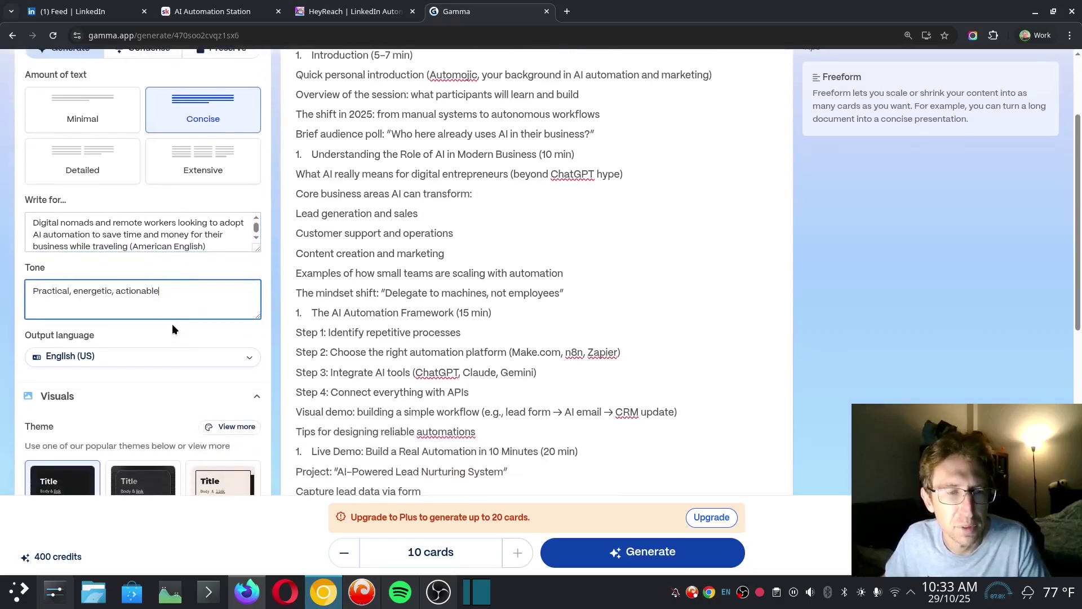
left_click(93, 360)
left_click(127, 332)
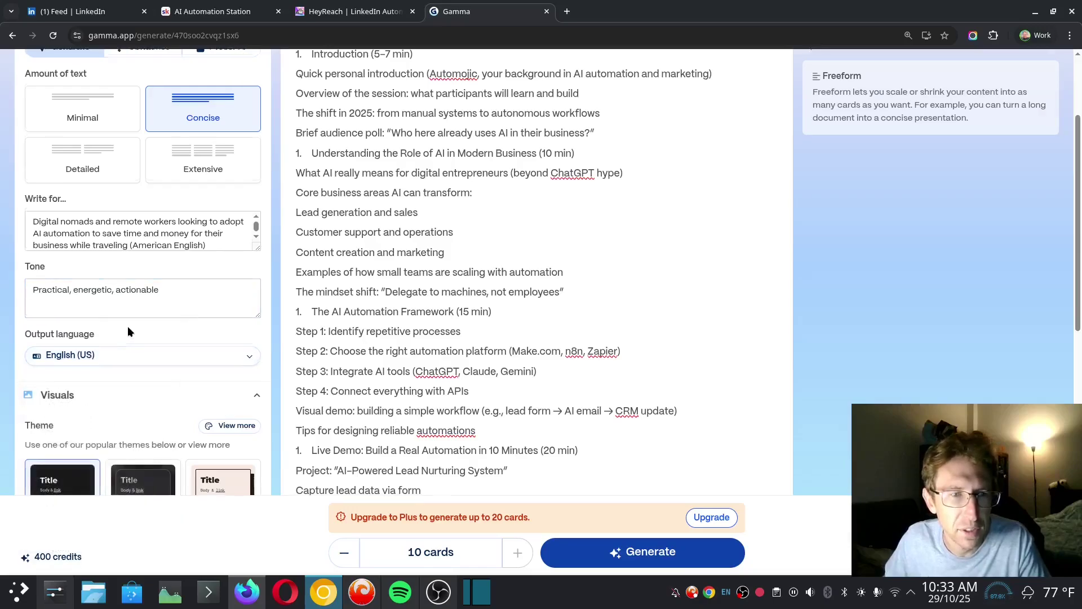
scroll(127, 331, "down", 4)
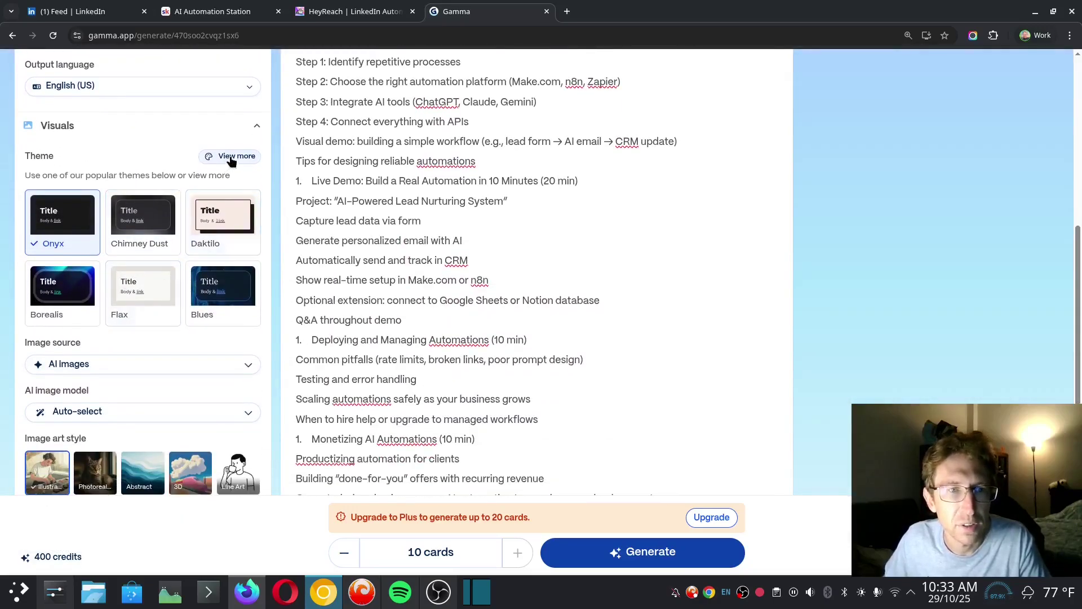
Browse the All themes gallery, preview the teal Fluo theme, then switch to Opera.
left_click(231, 159)
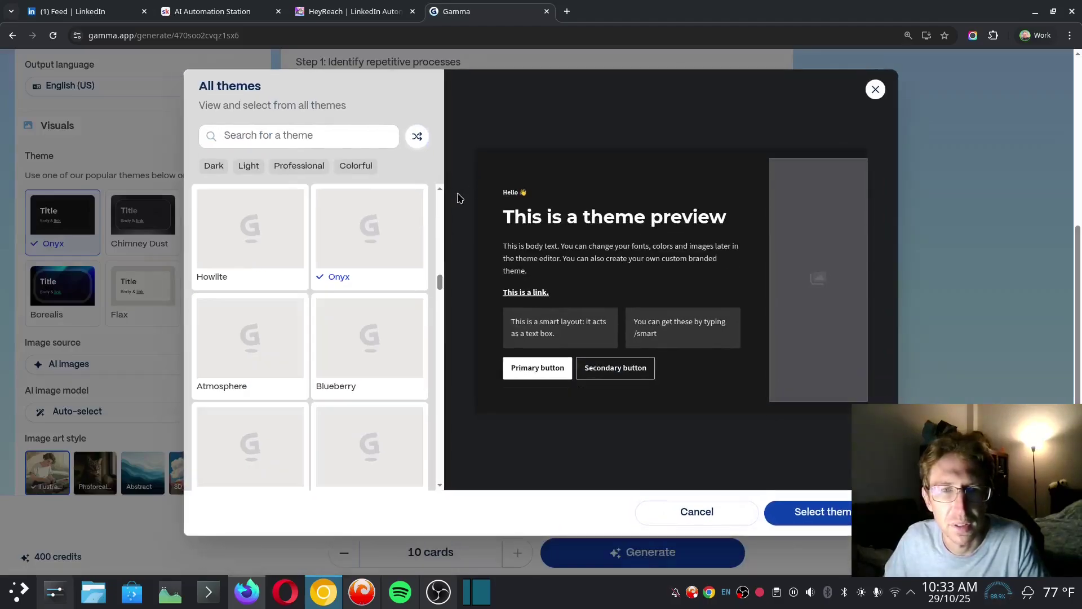
scroll(442, 294, "down", 3)
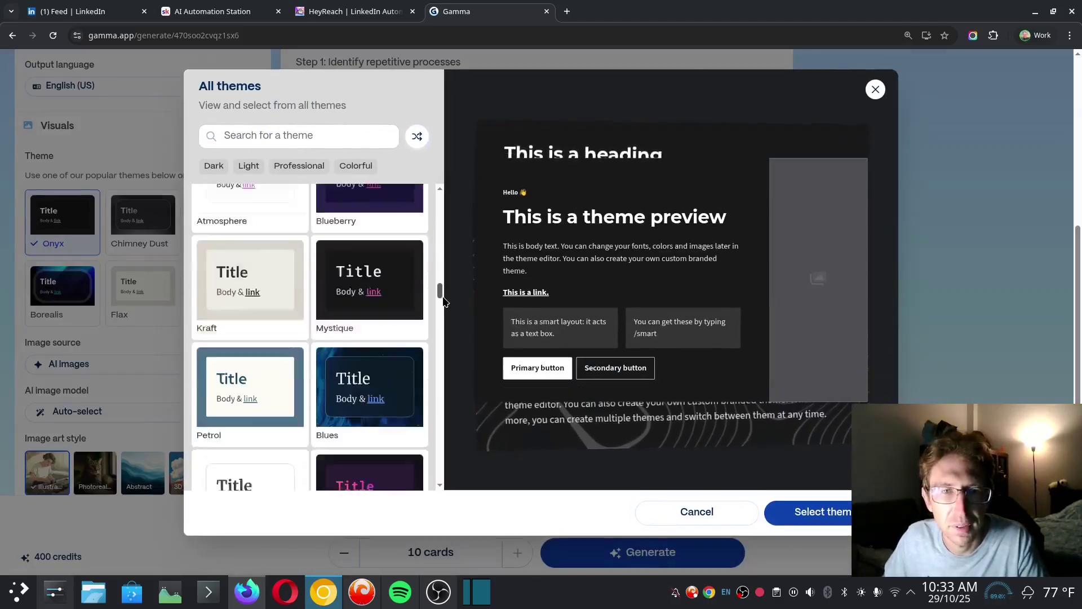
scroll(442, 301, "down", 4)
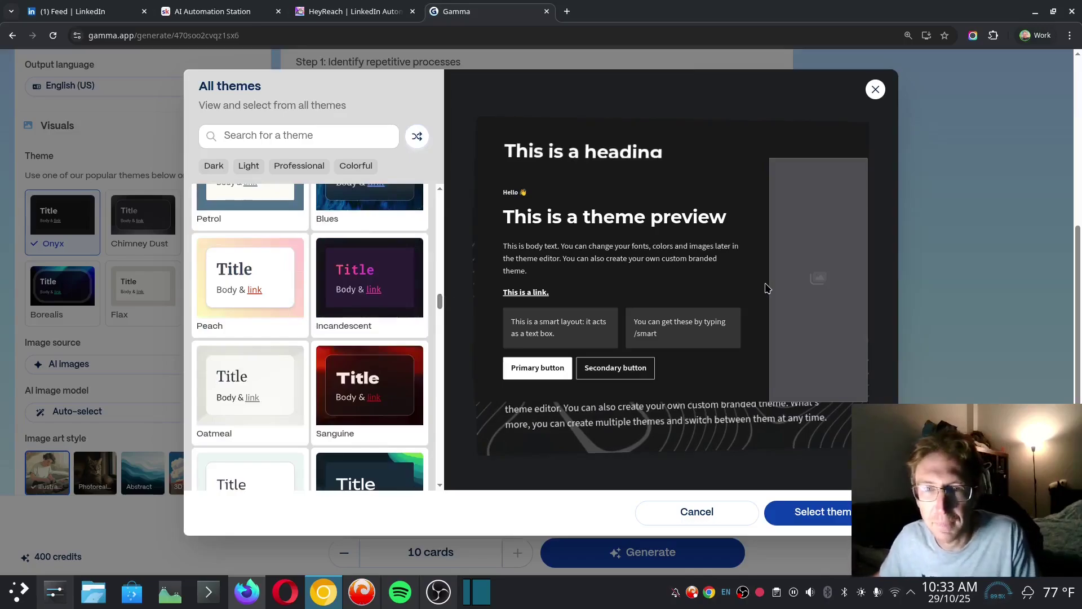
scroll(323, 276, "down", 2)
scroll(324, 277, "down", 7)
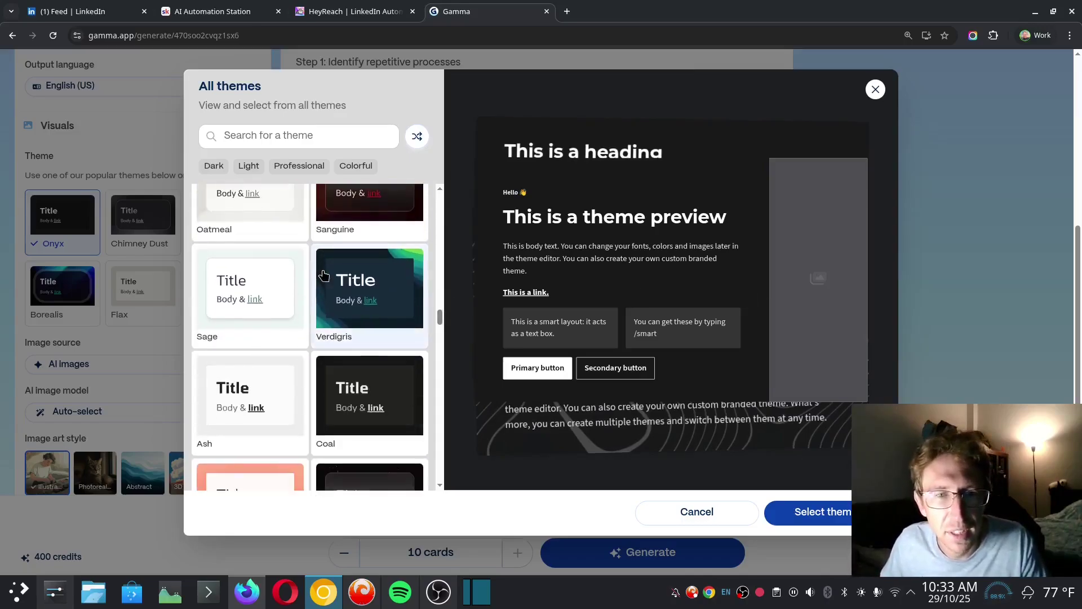
left_click(370, 235)
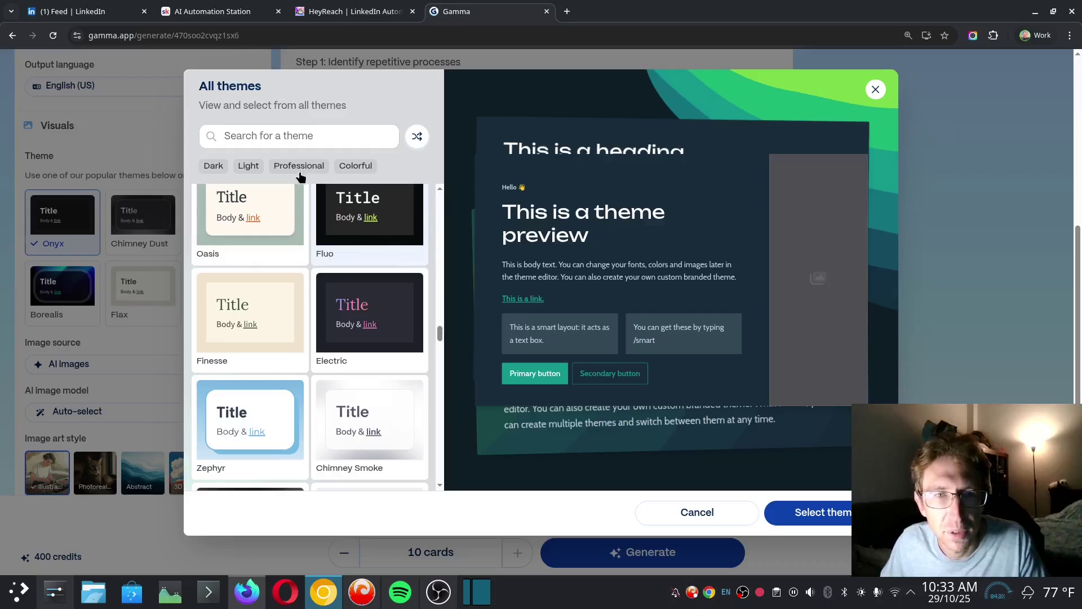
key("alt+Tab")
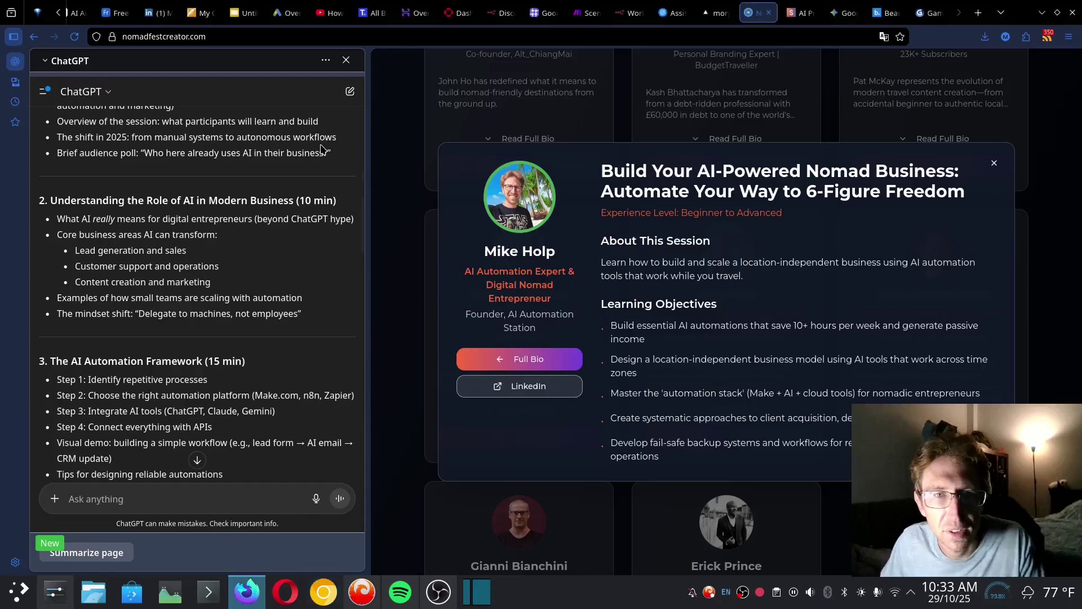
Bring the Chrome Canary window with the Gamma prompt editor to the front.
left_click(318, 602)
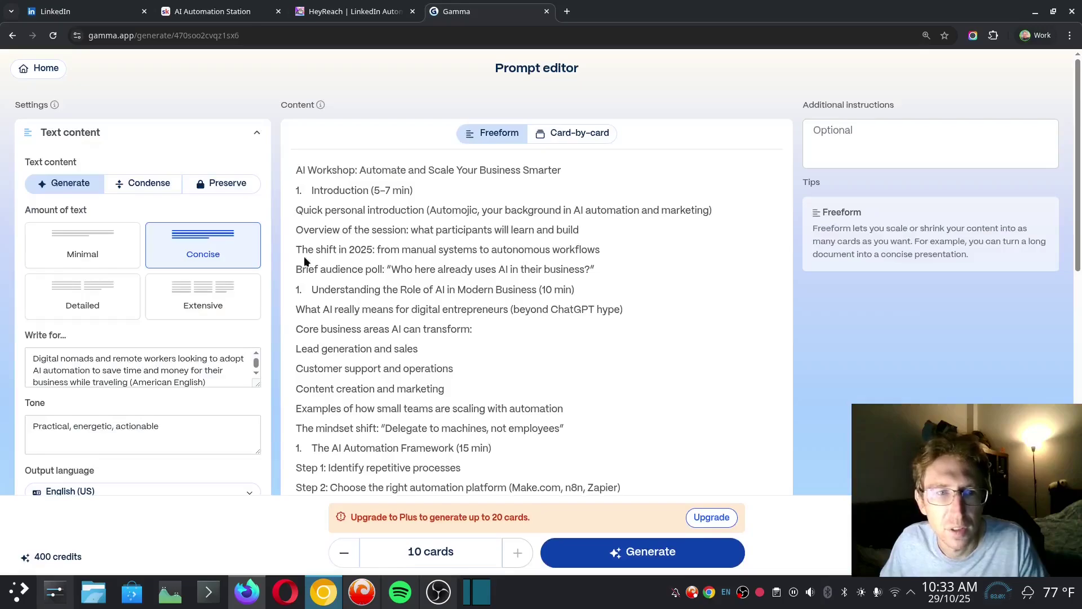
Choose Electric in the All themes dialog and apply it in place of Onyx.
scroll(164, 313, "down", 9)
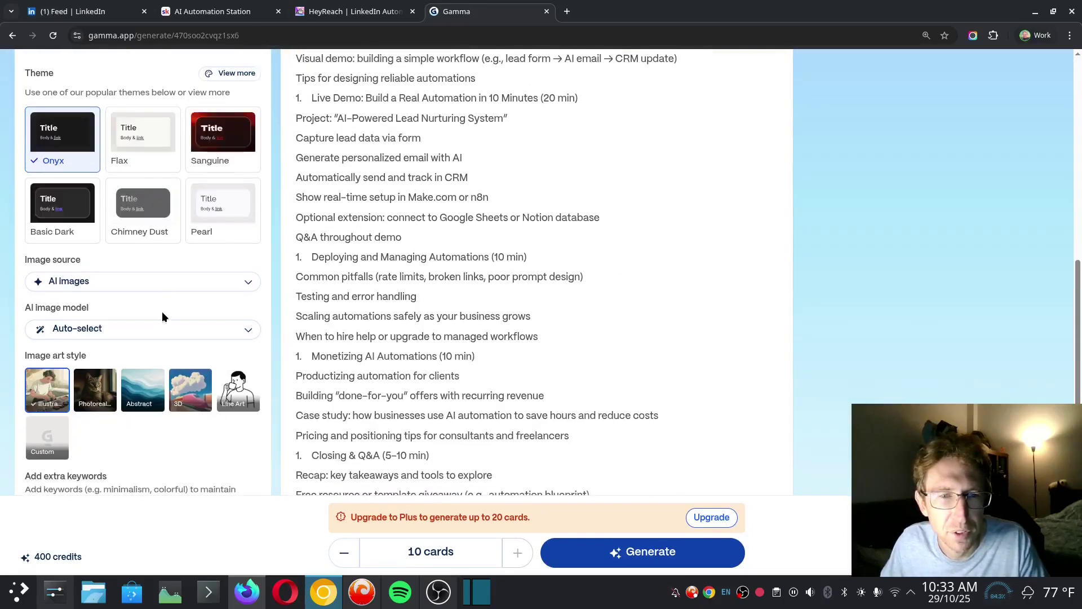
left_click(230, 73)
left_click(385, 246)
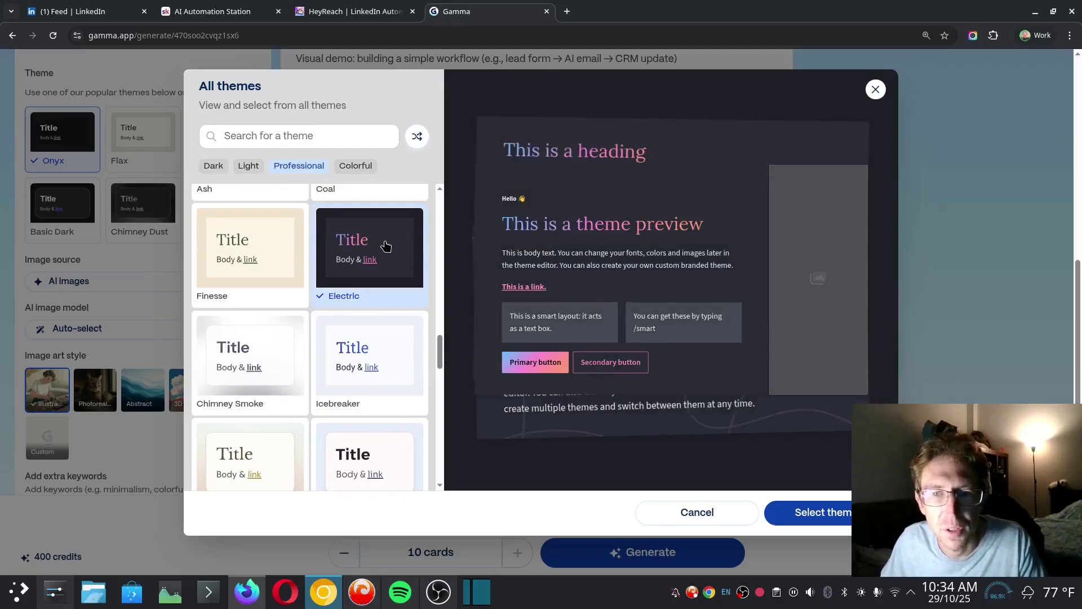
left_click(838, 513)
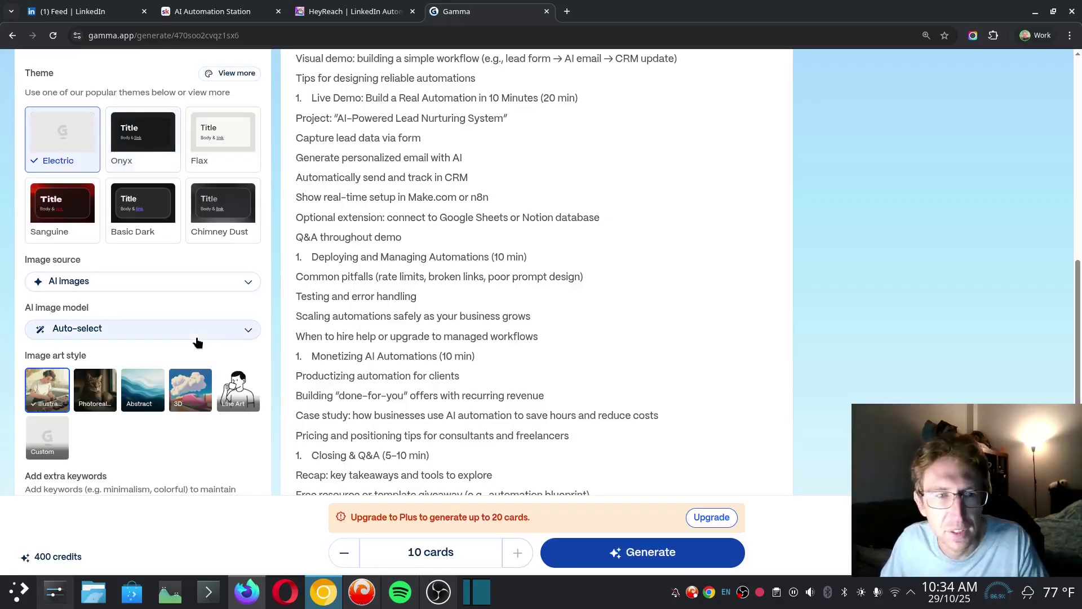
scroll(124, 312, "up", 6)
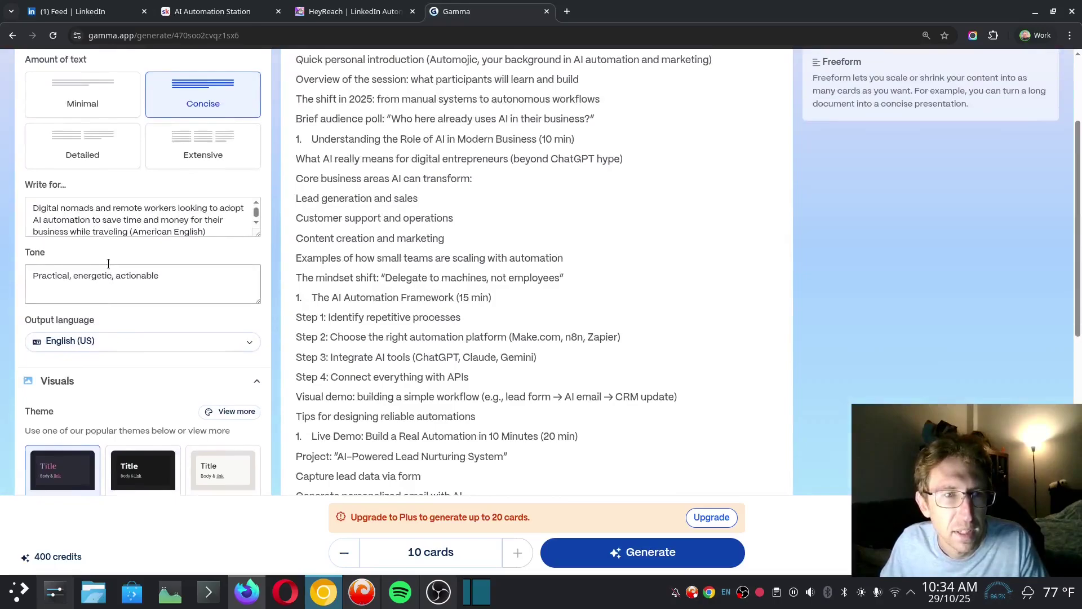
left_click_drag(33, 208, 134, 260)
scroll(171, 353, "down", 1)
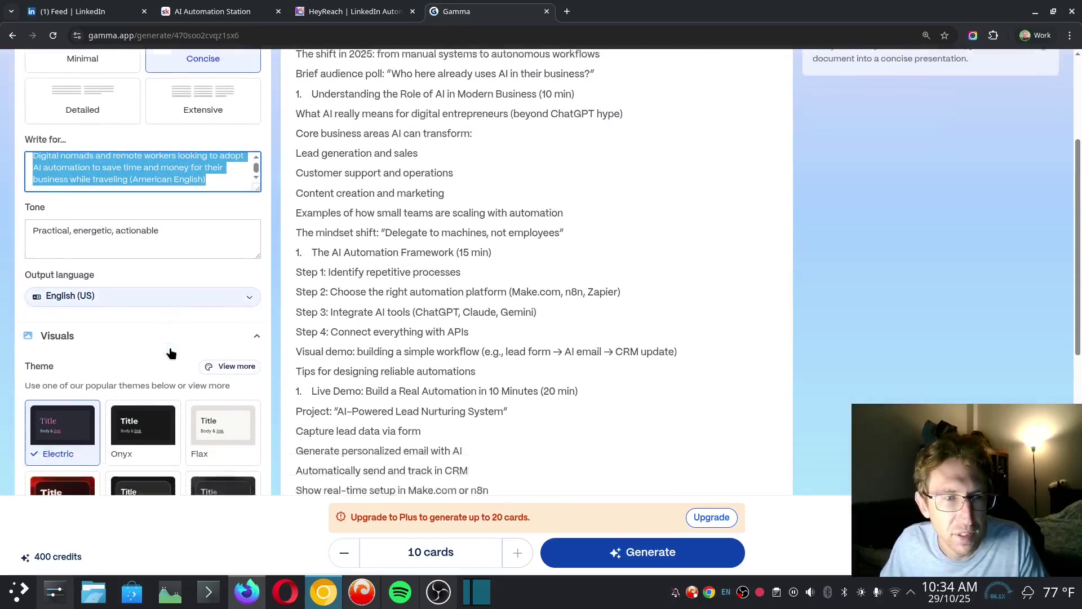
scroll(172, 353, "down", 5)
Change the image source from AI images to Automatic.
left_click(93, 282)
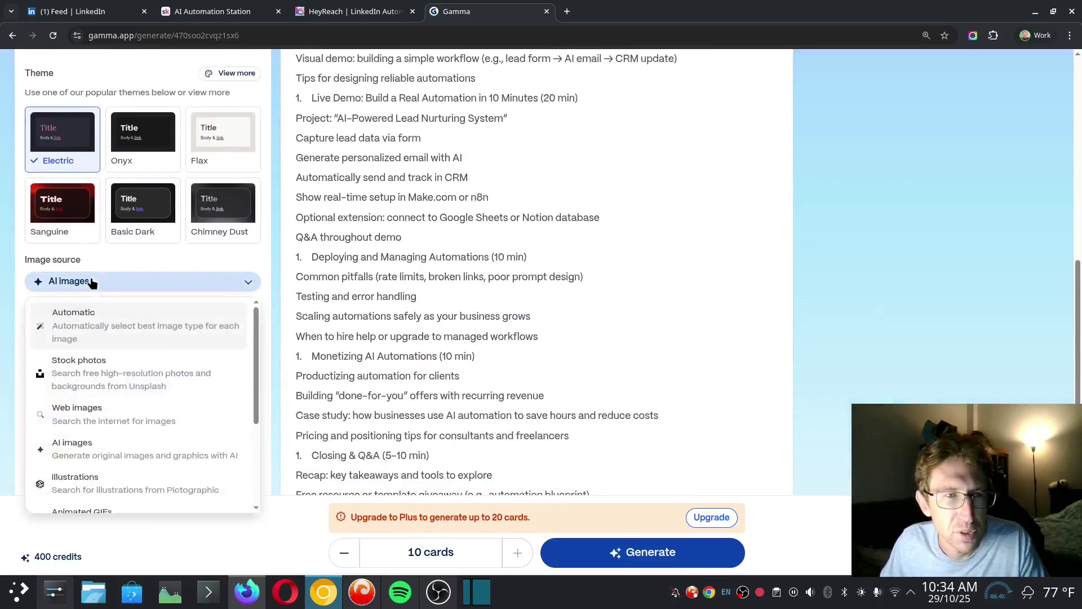
left_click(96, 285)
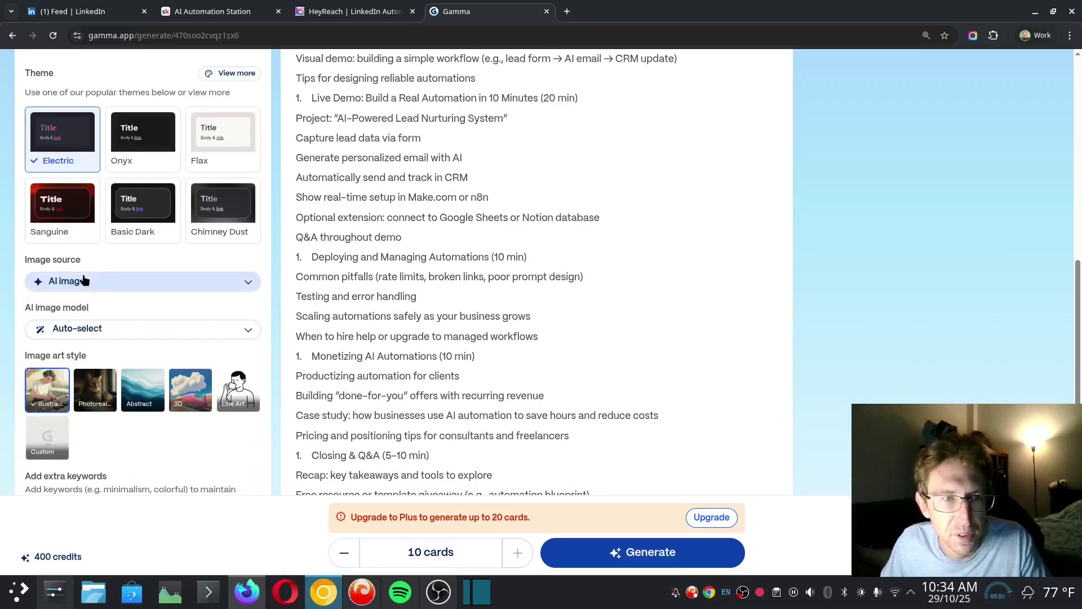
left_click(84, 274)
left_click(93, 388)
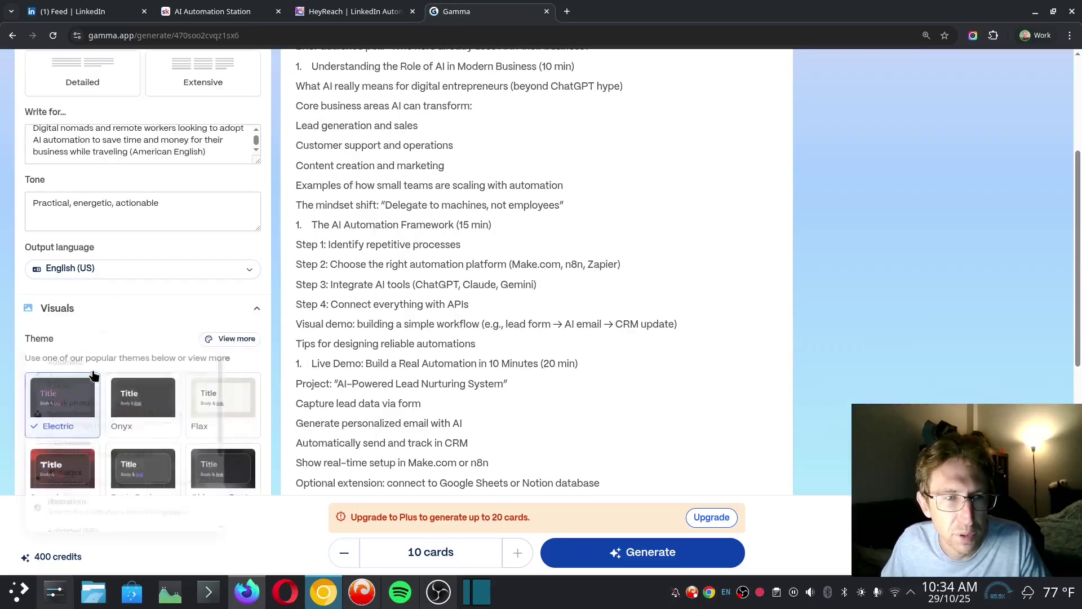
Keep the output format as a Default presentation.
scroll(148, 378, "down", 3)
scroll(151, 384, "down", 3)
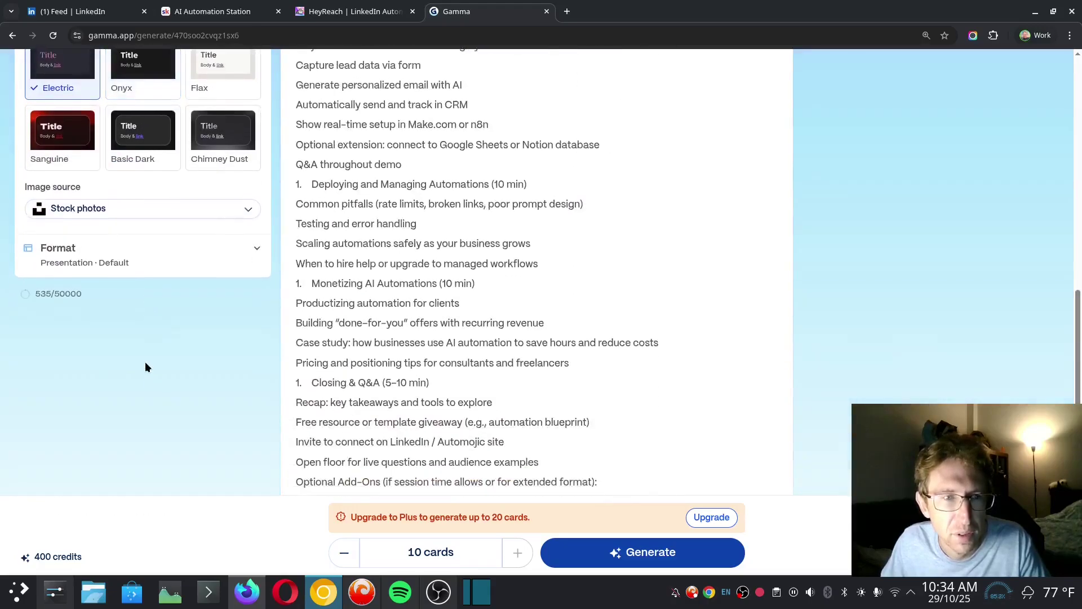
left_click(192, 261)
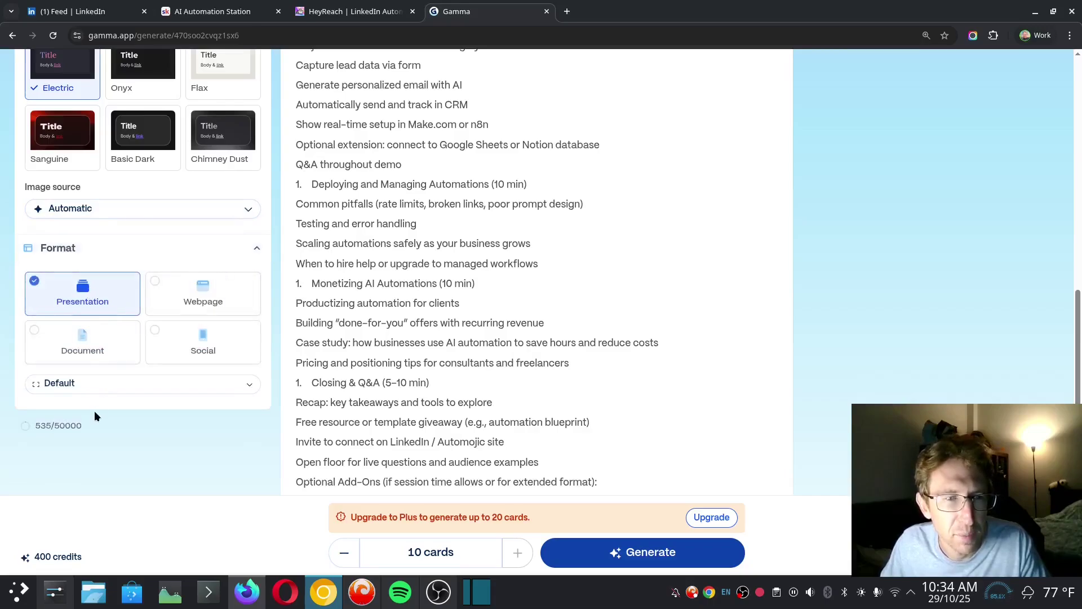
mouse_move(61, 429)
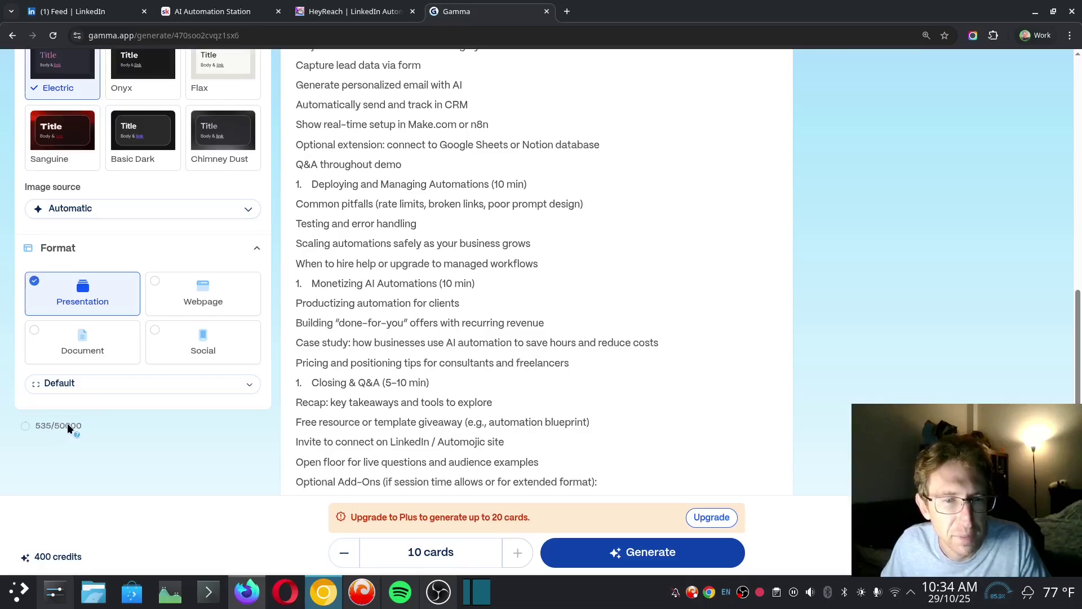
Review the 400-credit balance and the monthly plan prices, including Plus at $10/month.
left_click(60, 557)
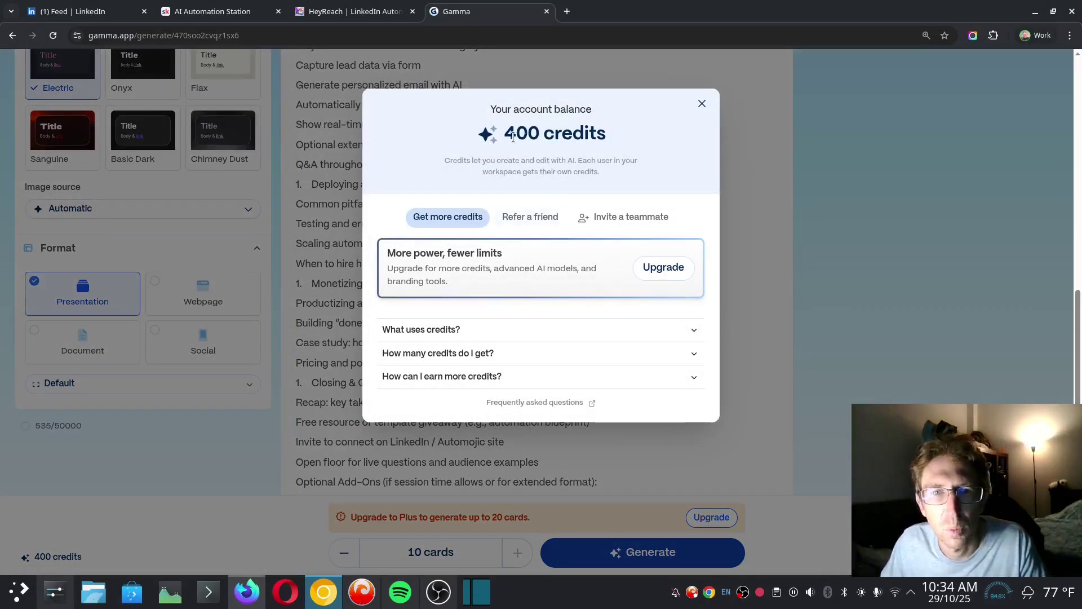
left_click_drag(506, 137, 615, 144)
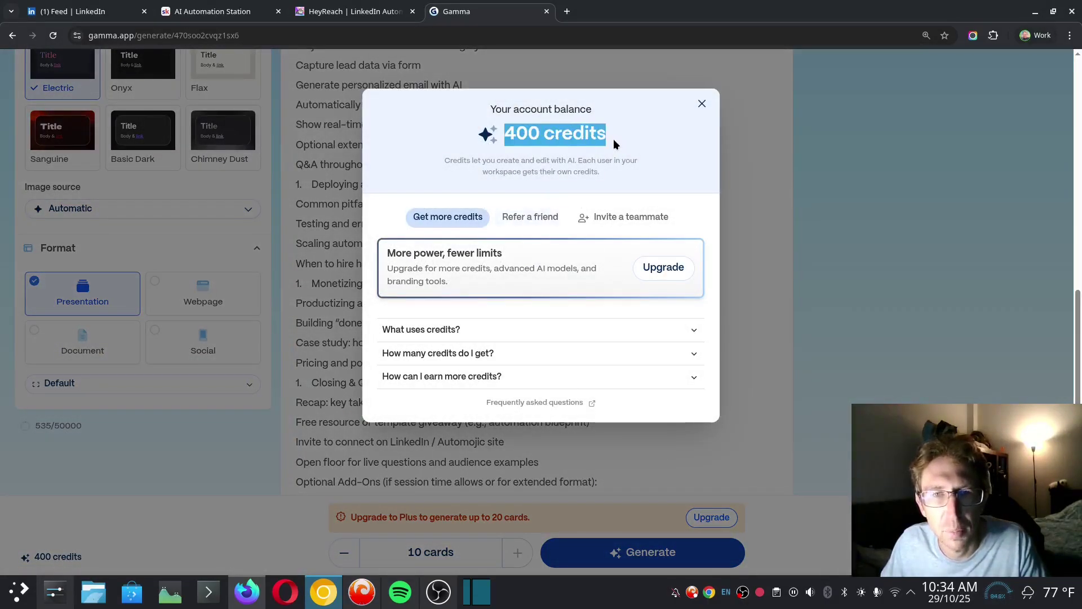
left_click(664, 269)
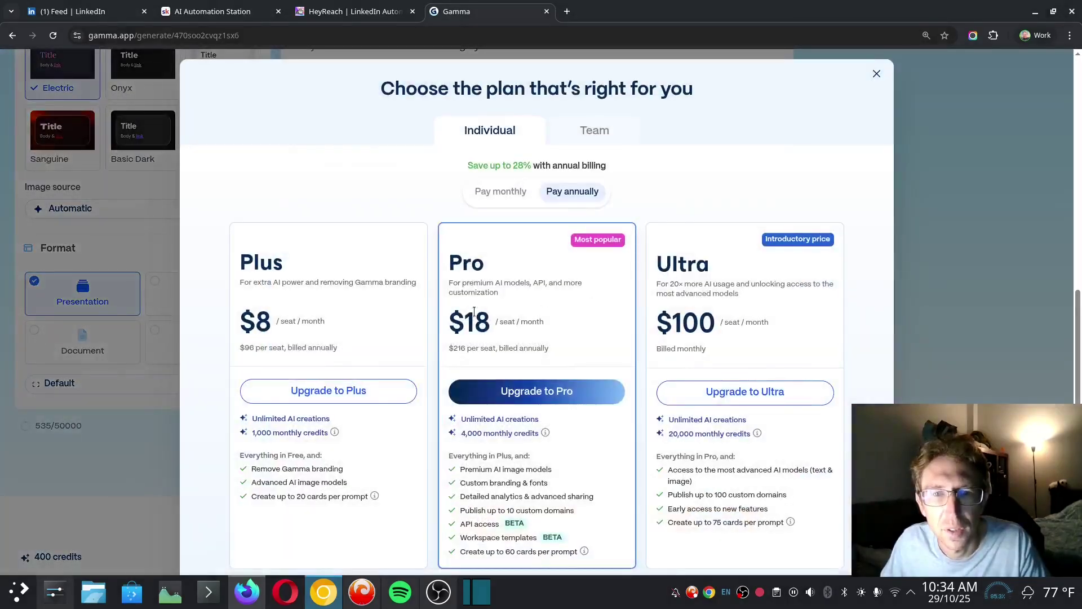
left_click(503, 194)
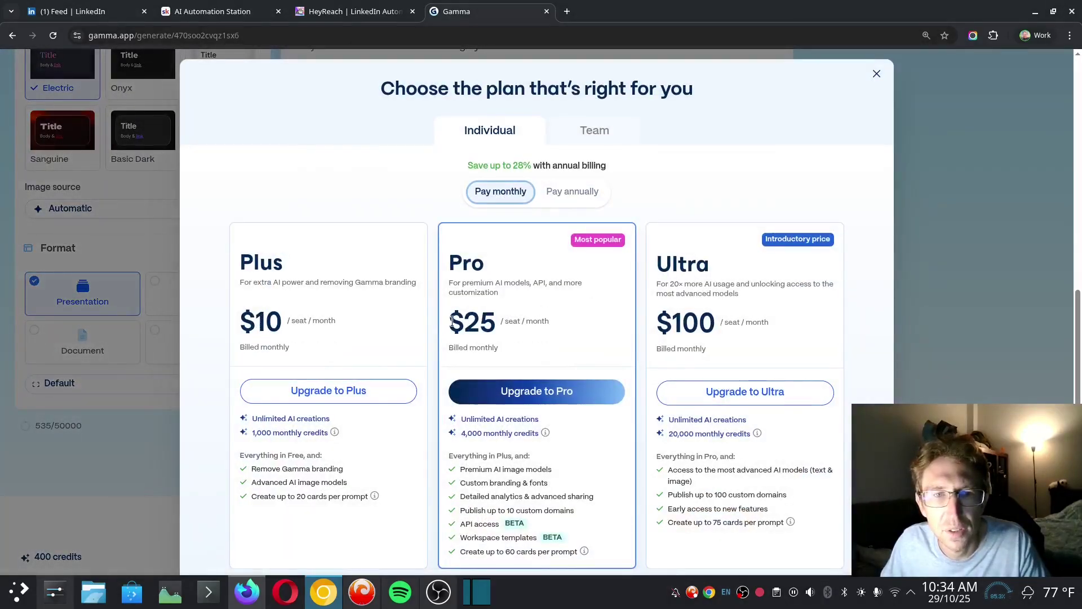
left_click_drag(236, 303, 353, 339)
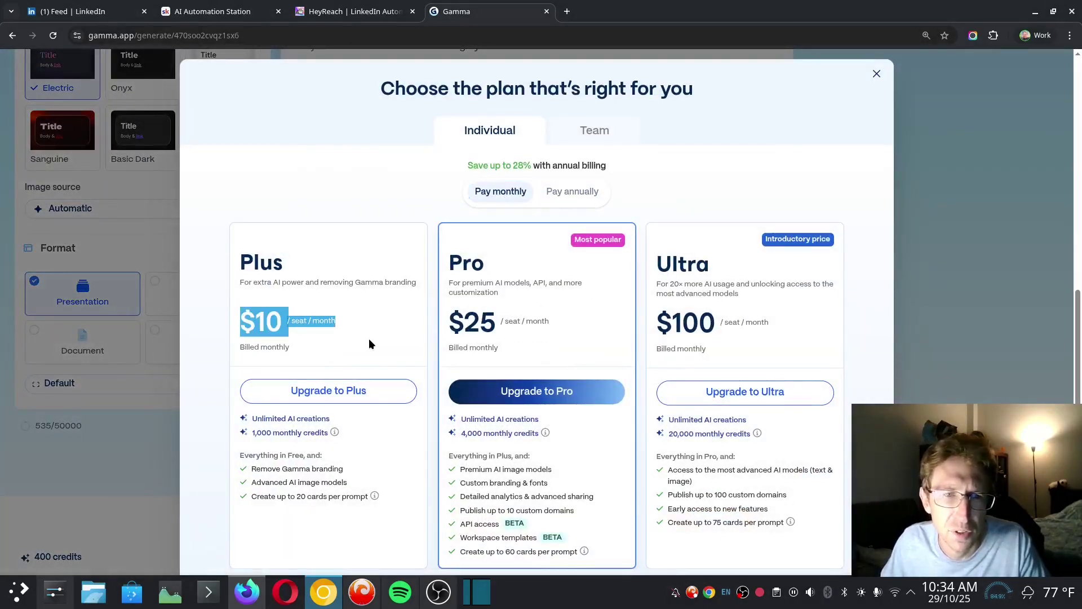
left_click(369, 338)
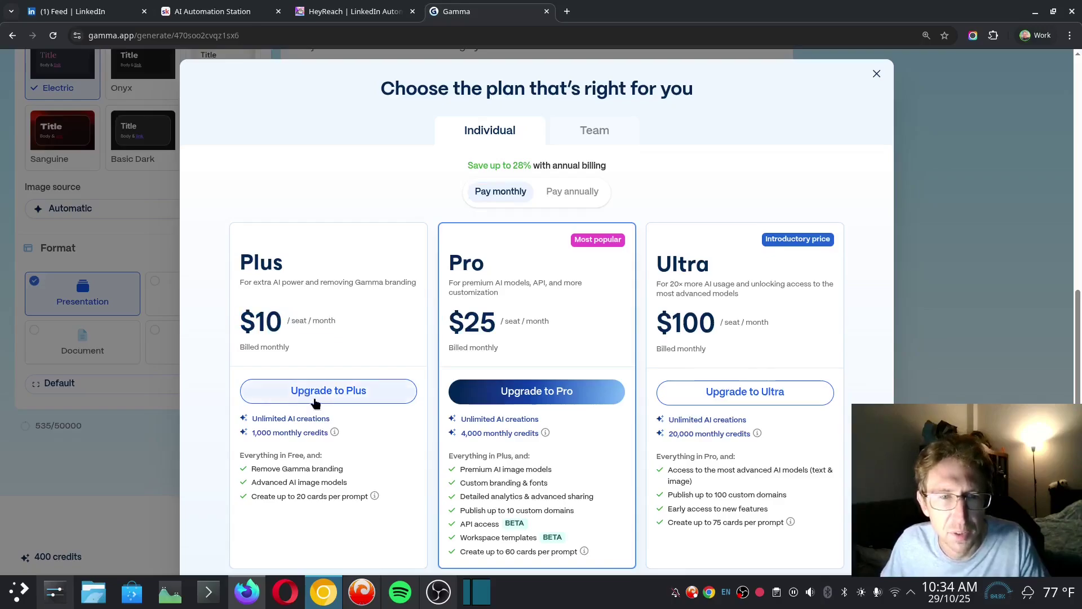
left_click_drag(252, 468, 359, 485)
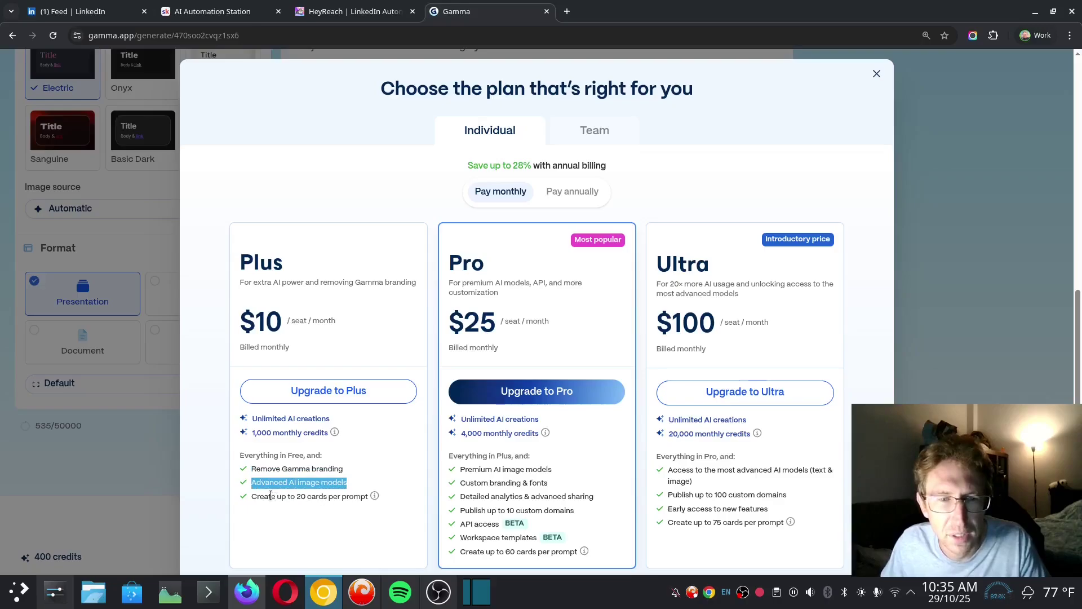
left_click_drag(271, 496, 352, 497)
left_click(747, 157)
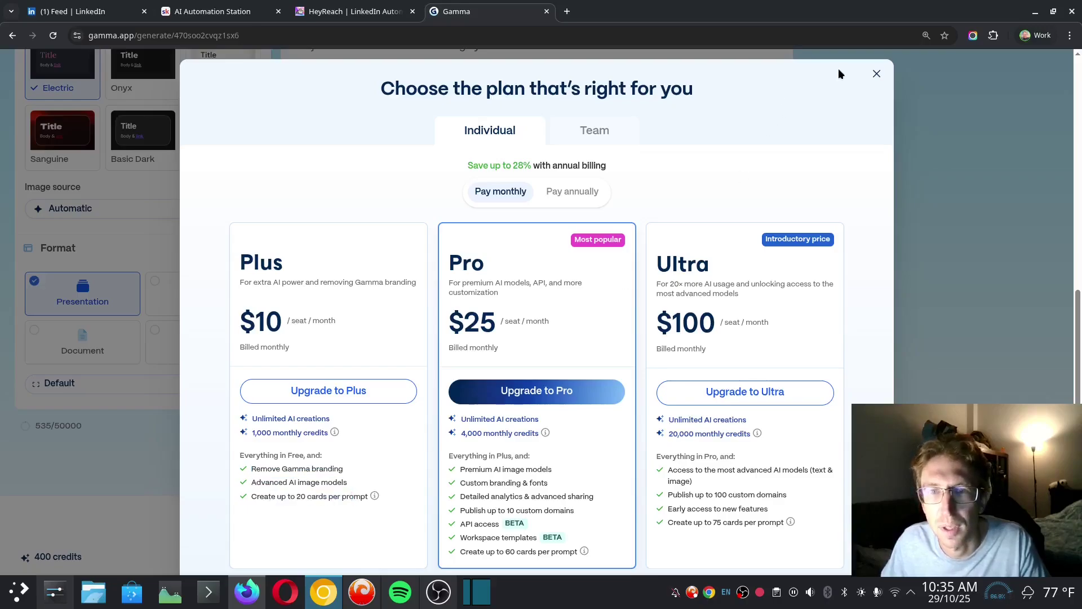
On the Refer a friend tab, copy the referral link worth 200 credits per sign-up.
left_click(877, 74)
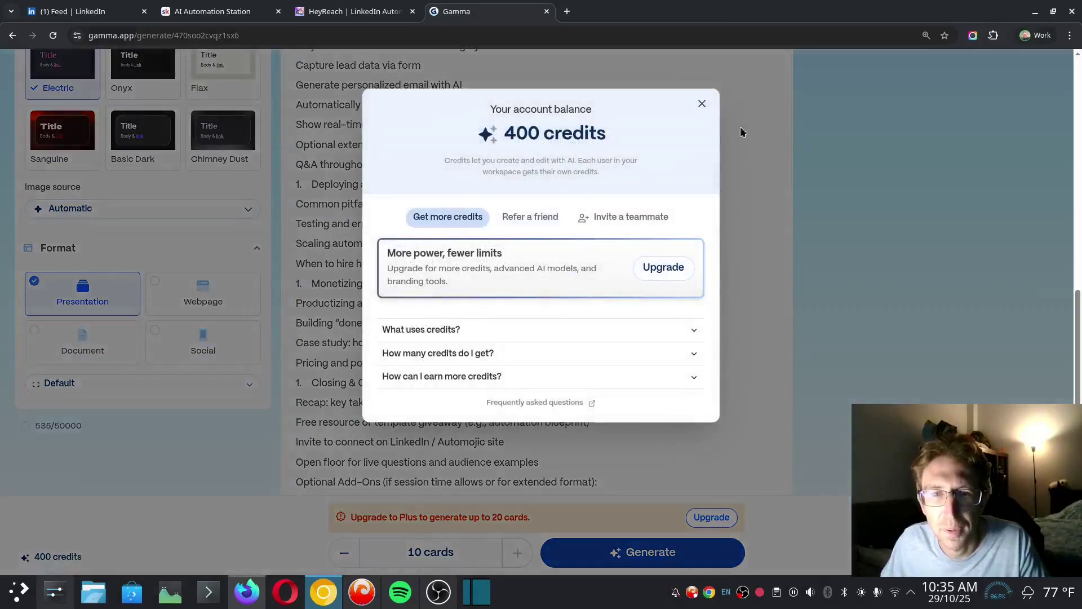
left_click(546, 217)
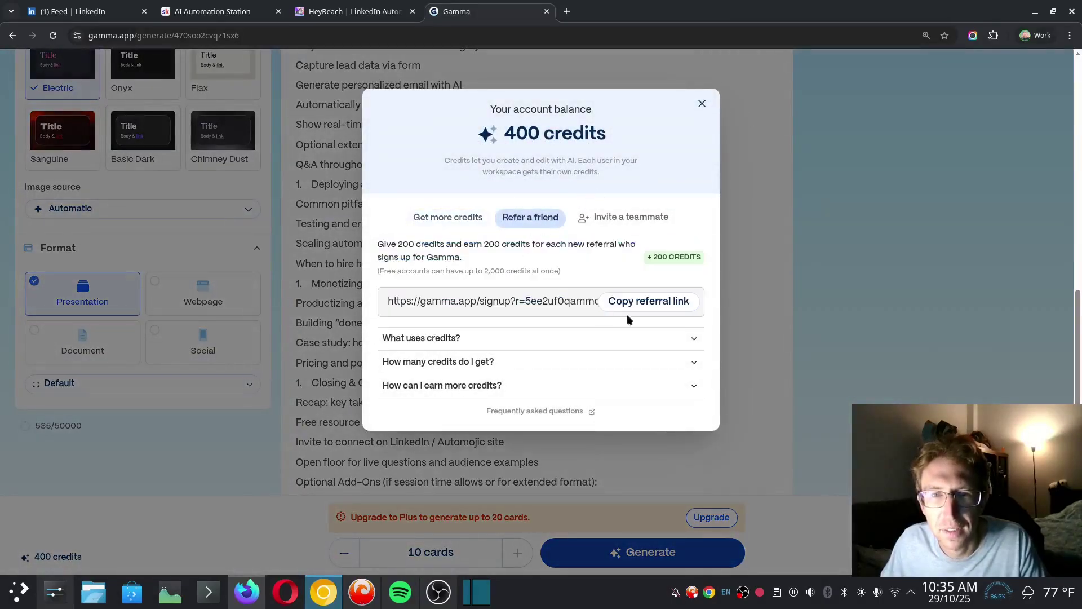
left_click(649, 303)
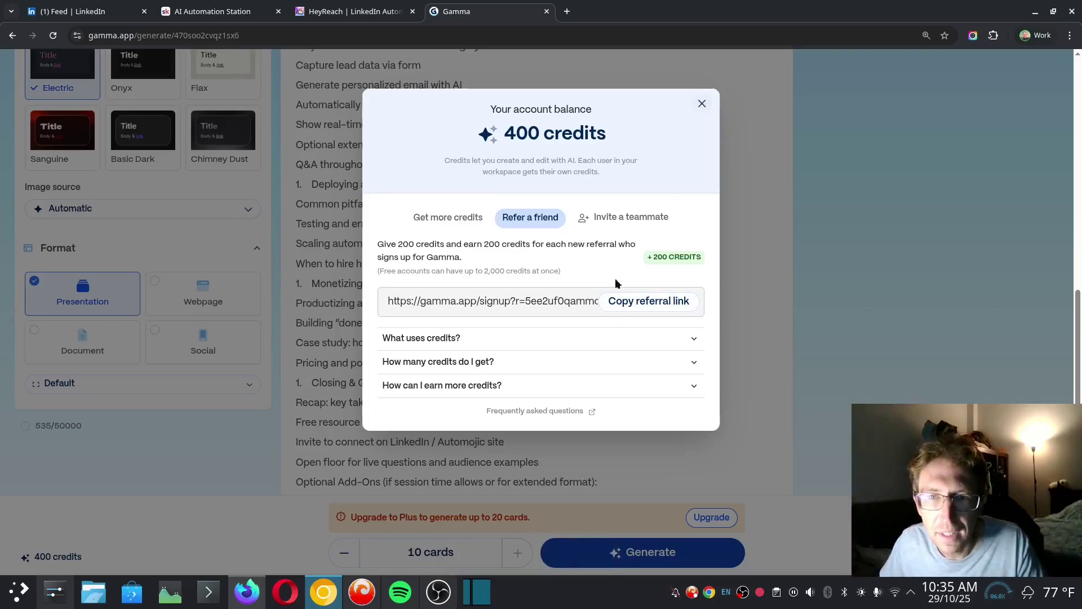
Close the credits dialog and generate the 10-card 'AI Workshop: Automate and Scale Your Business Smarter' deck.
left_click(701, 104)
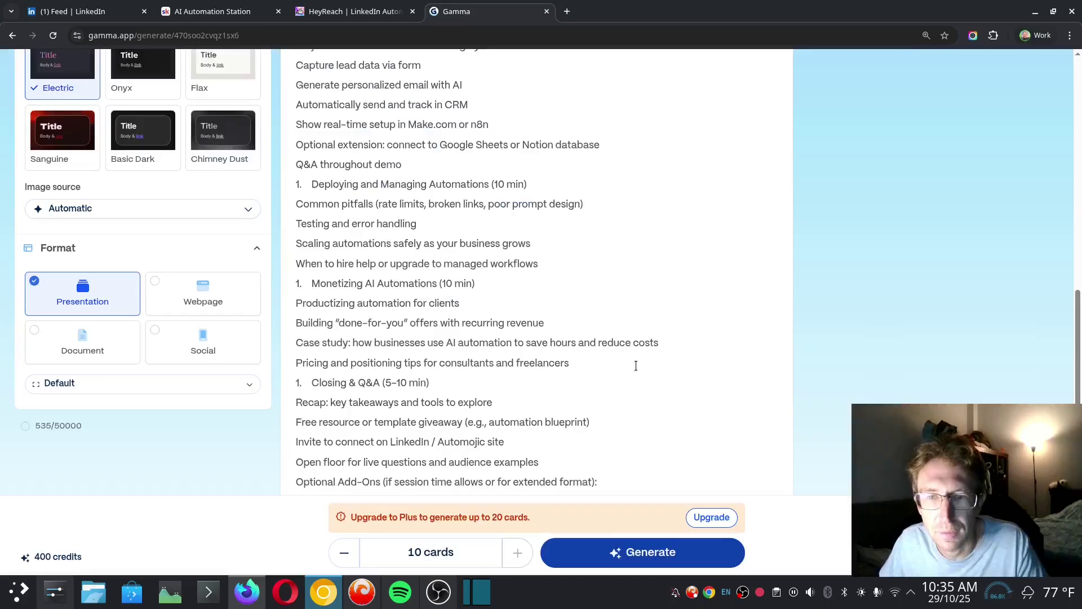
scroll(516, 322, "up", 7)
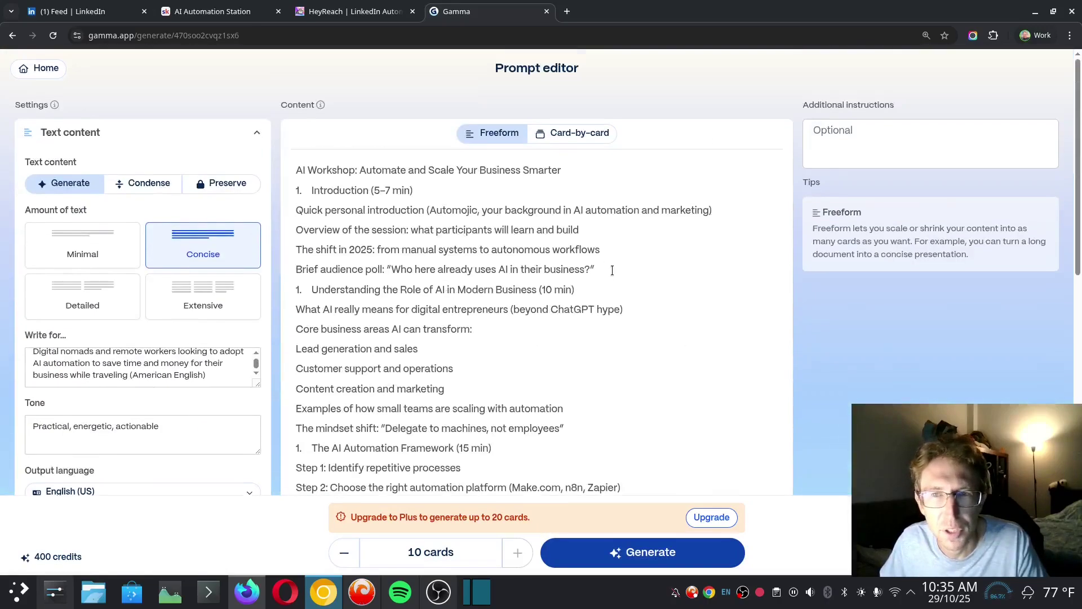
scroll(584, 389, "down", 6)
left_click(586, 558)
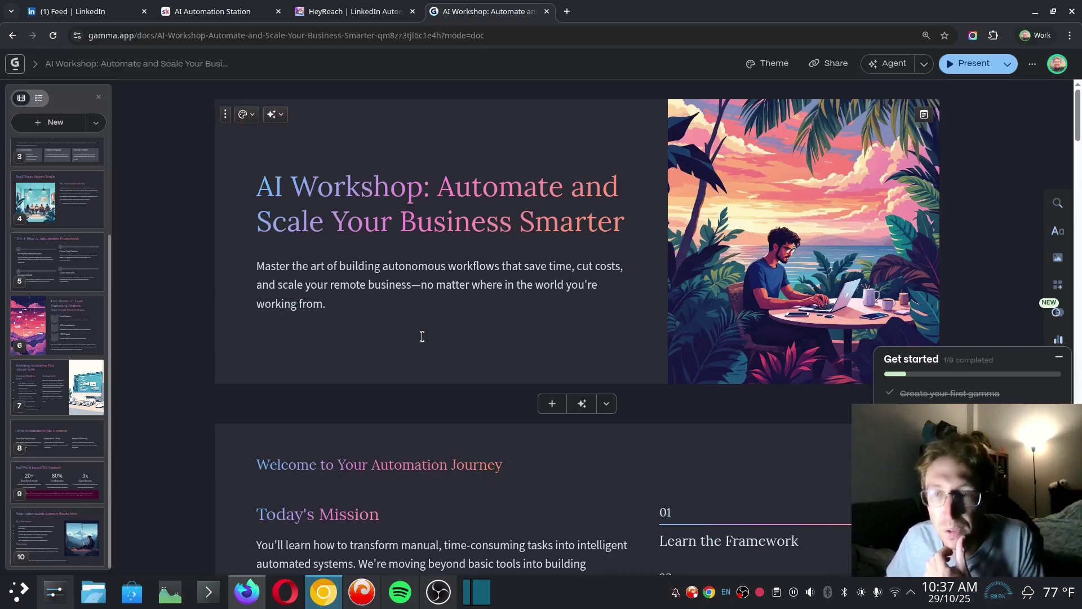
left_click(1060, 360)
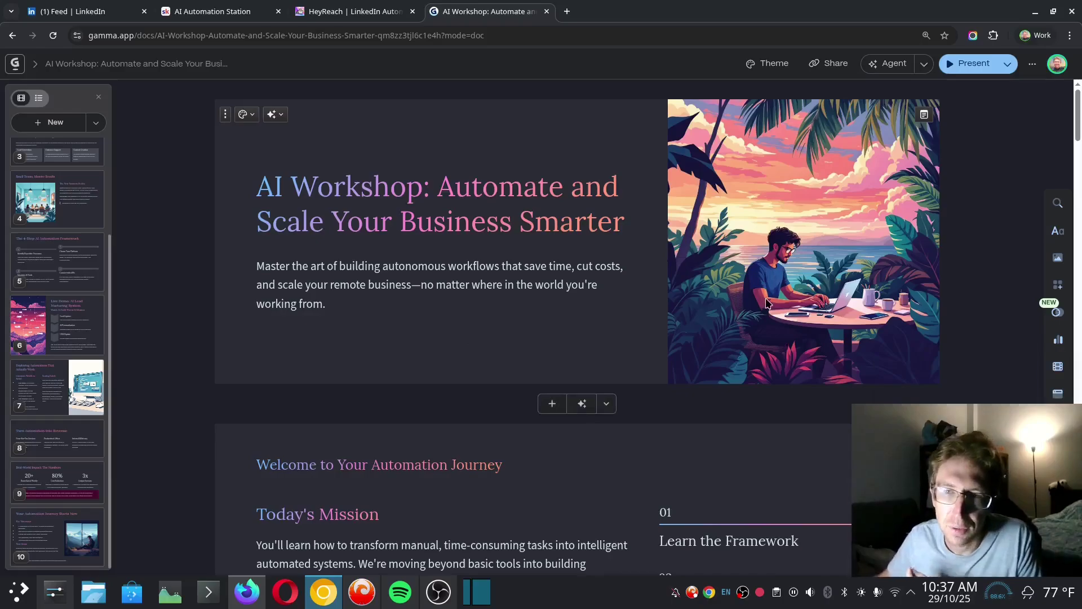
scroll(732, 317, "down", 5)
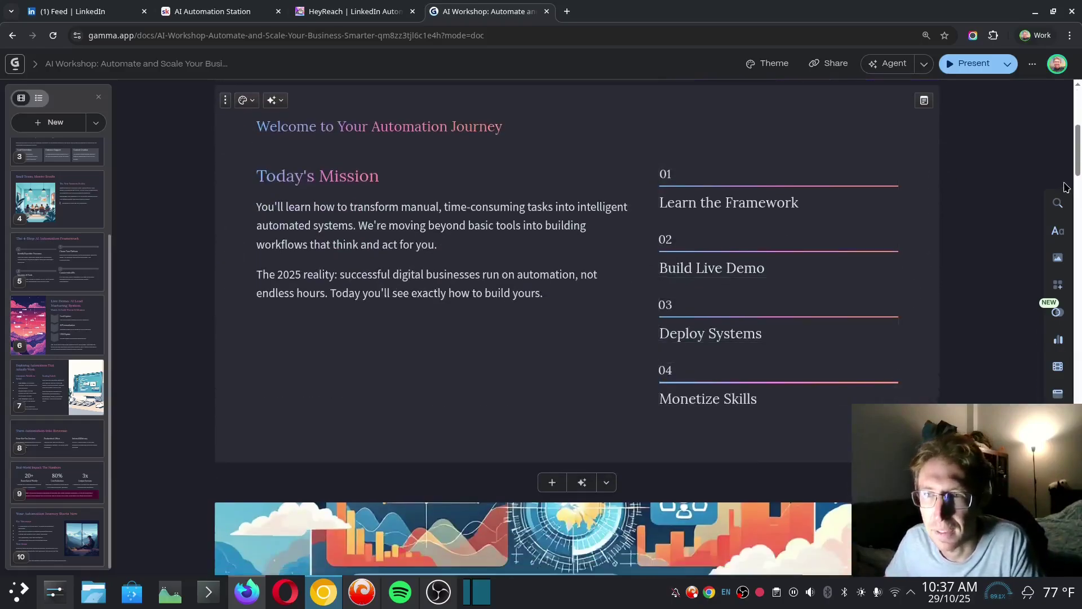
left_click_drag(1078, 155, 1078, 536)
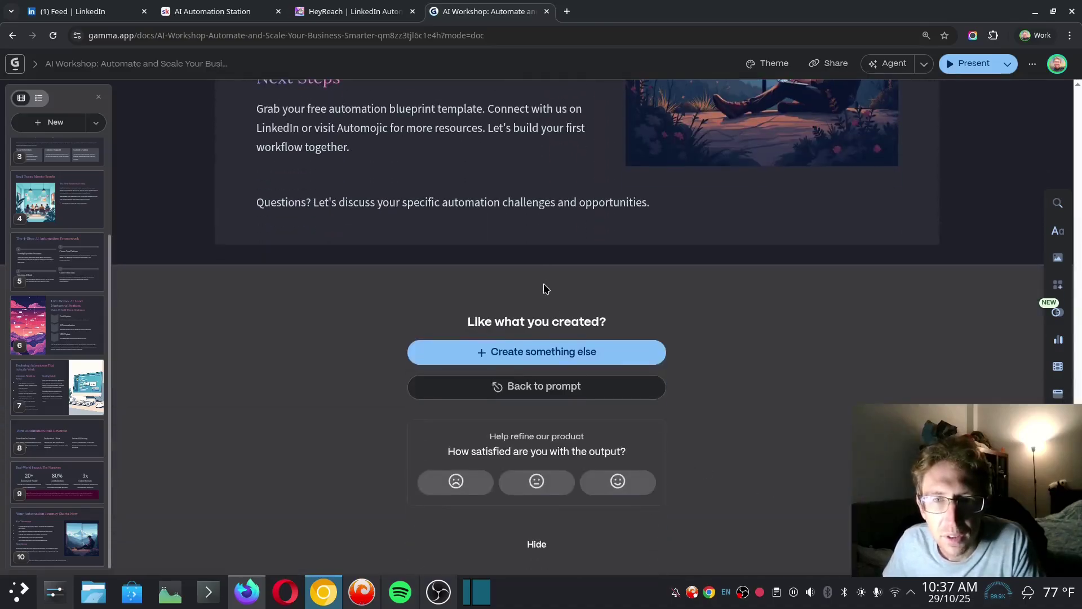
scroll(507, 259, "up", 7)
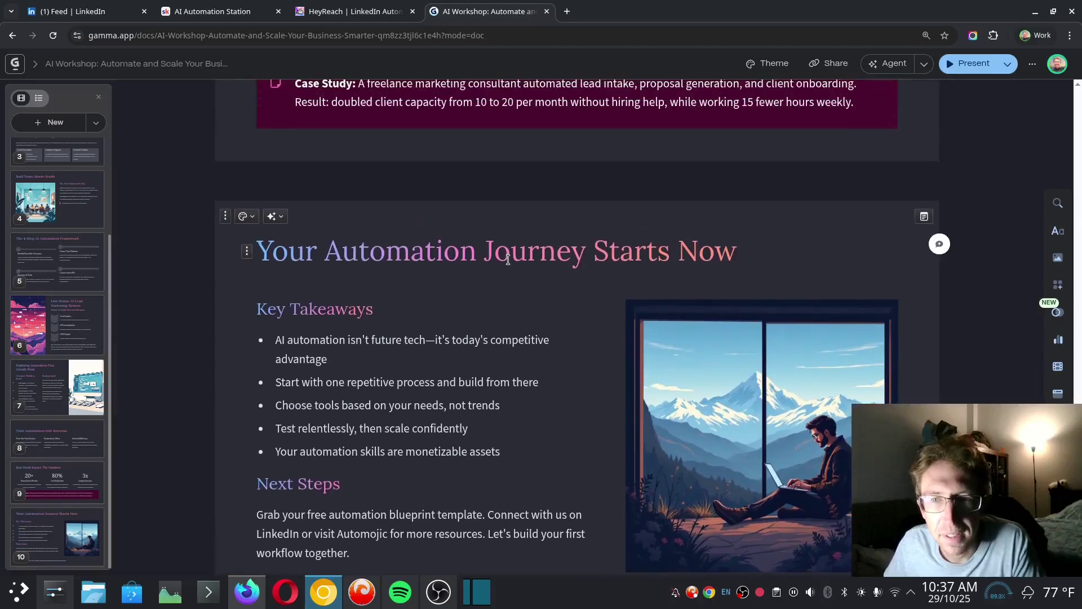
scroll(508, 260, "up", 5)
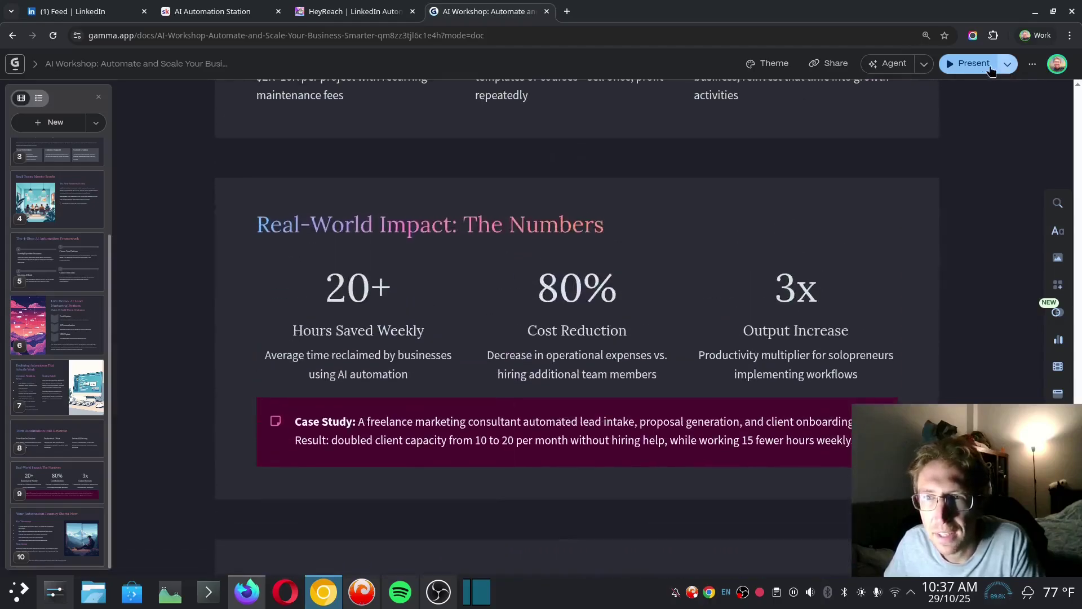
Present the deck full-screen and advance to the 'Deploying Automations That Actually Work' card.
left_click(972, 63)
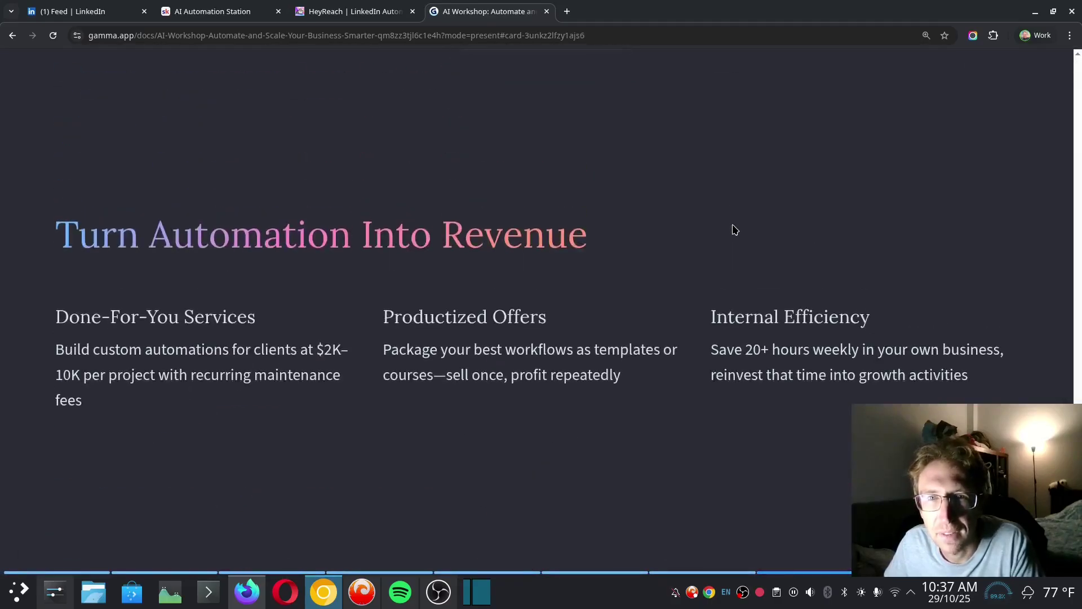
key("Right")
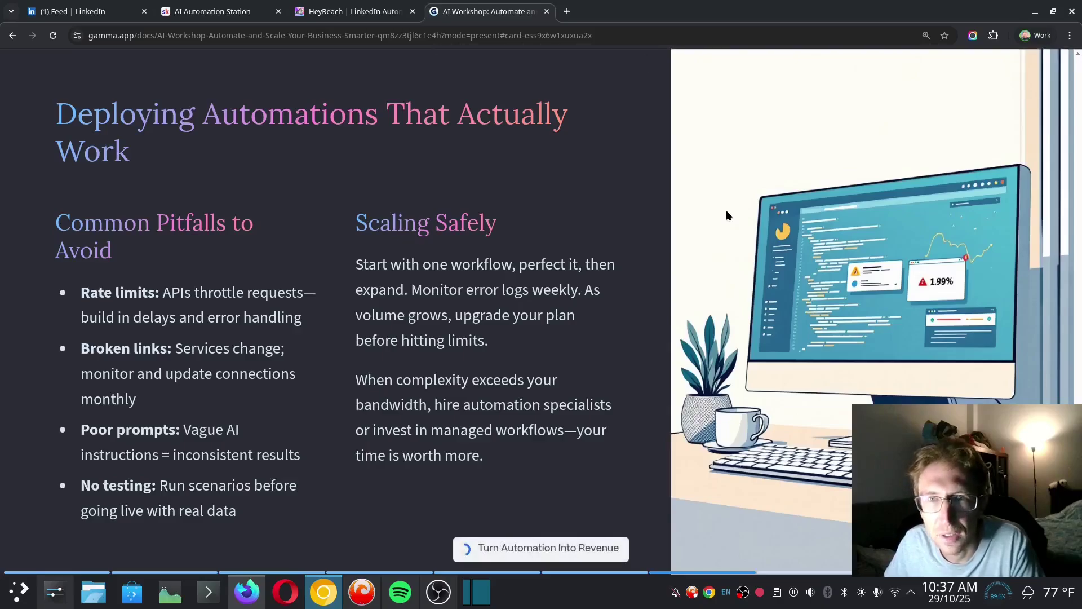
Exit present mode and open the Agent's Edit all cards options over the 'Your Automation Journey' card.
key("Escape")
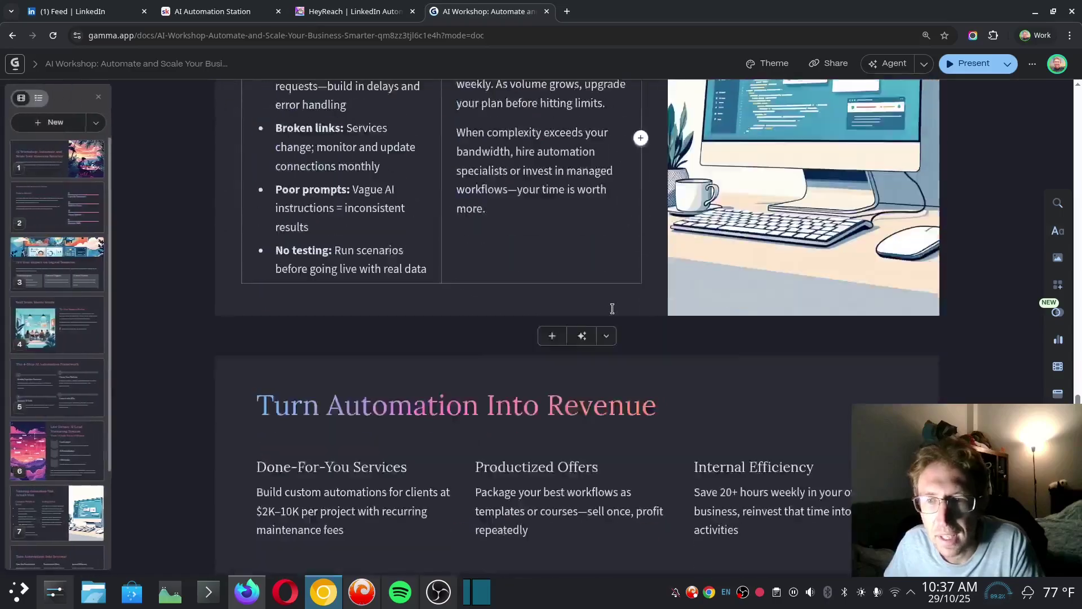
scroll(620, 321, "down", 15)
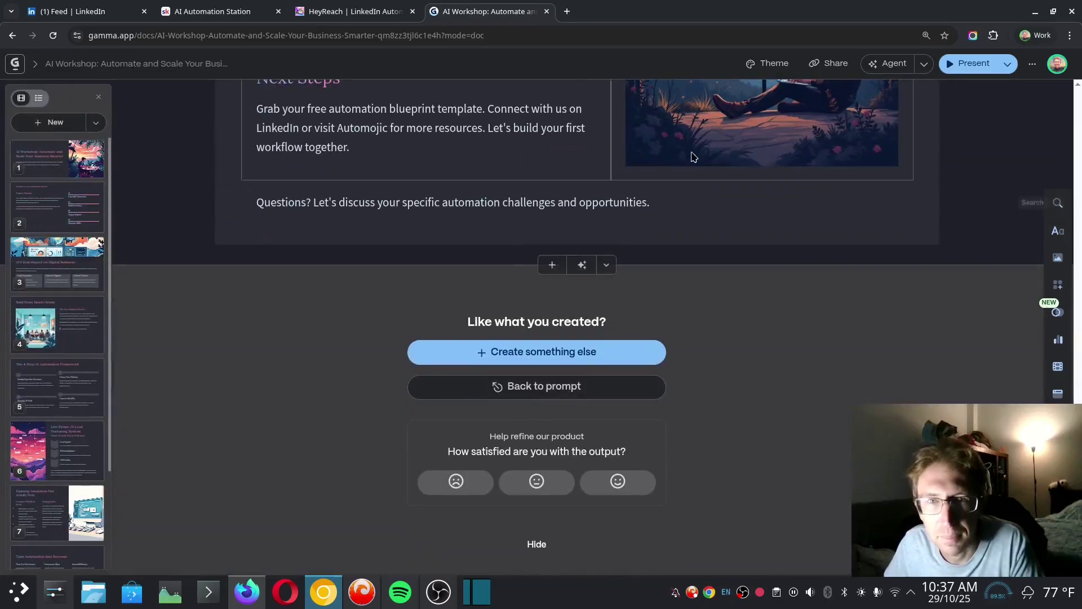
left_click(922, 64)
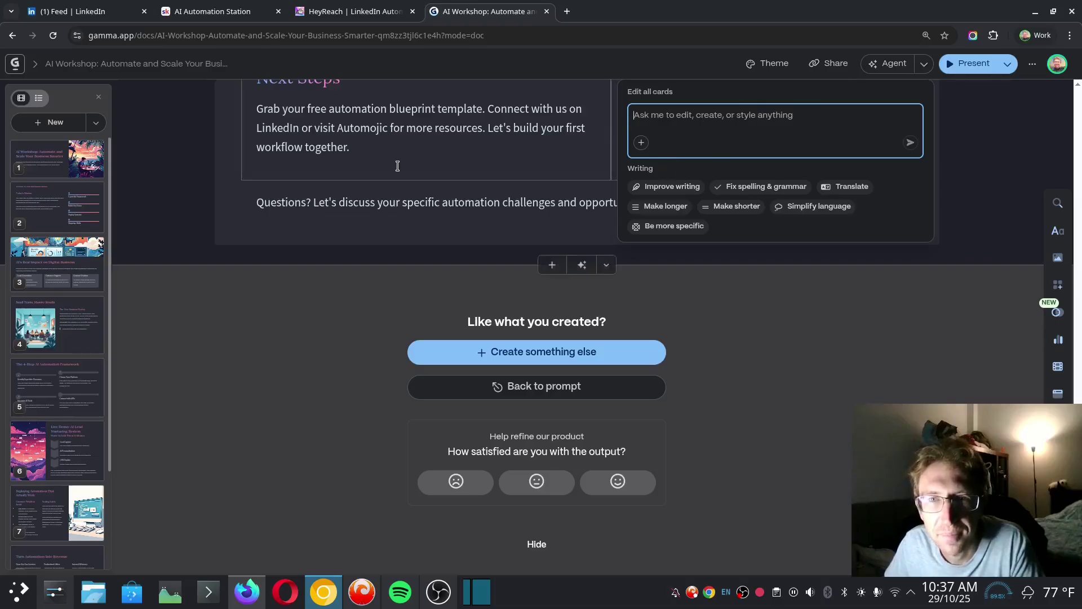
scroll(397, 165, "up", 6)
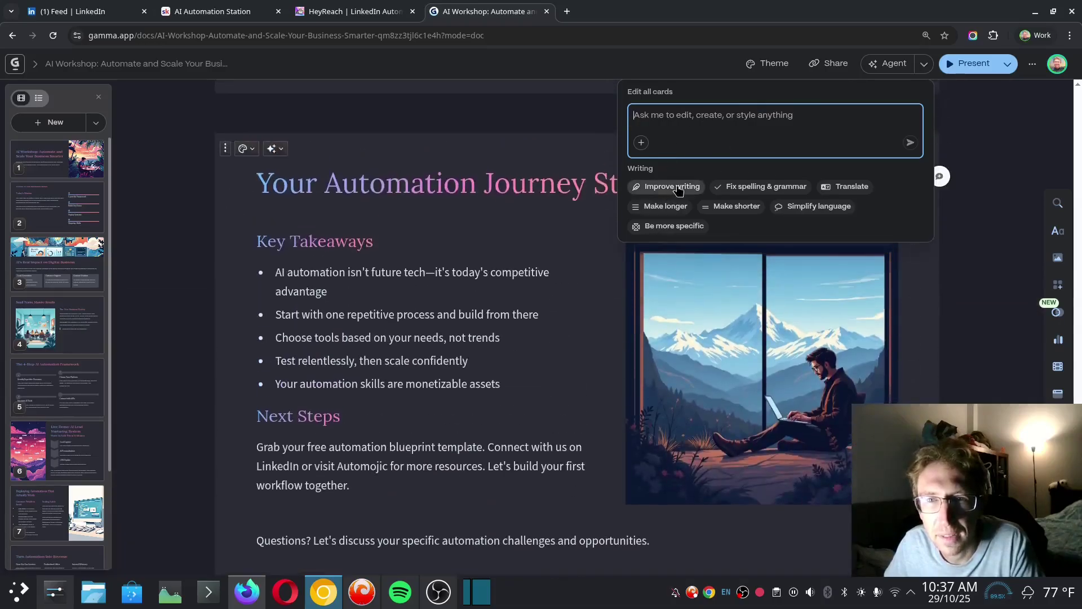
Run Improve writing on all cards with Gamma Agent, retitling the deck 'AI-Powered Automation: Elevate Your Business Efficiency'.
left_click(679, 189)
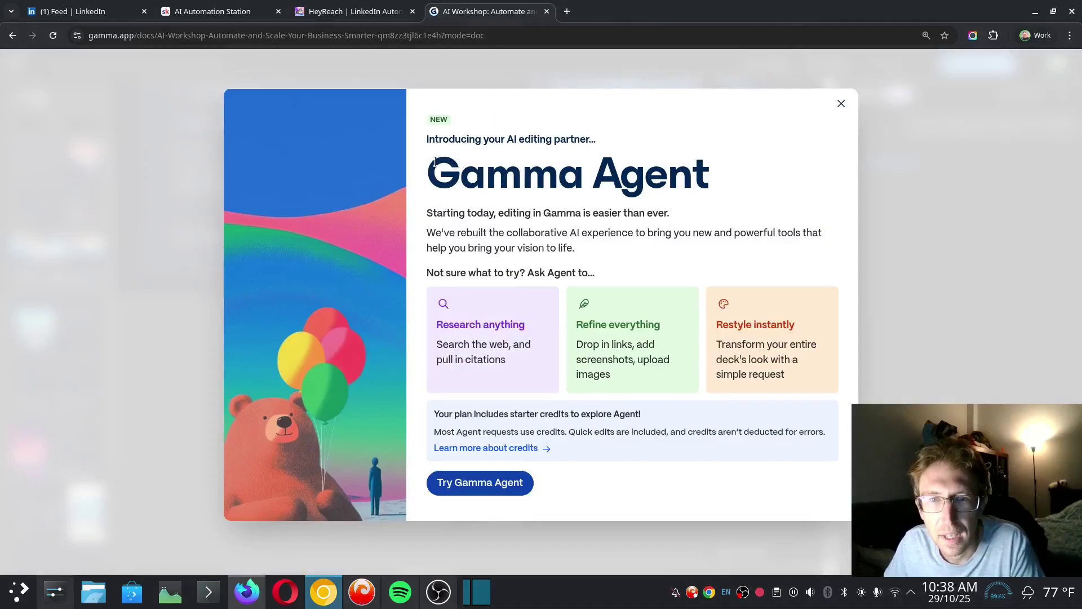
left_click_drag(435, 161, 742, 188)
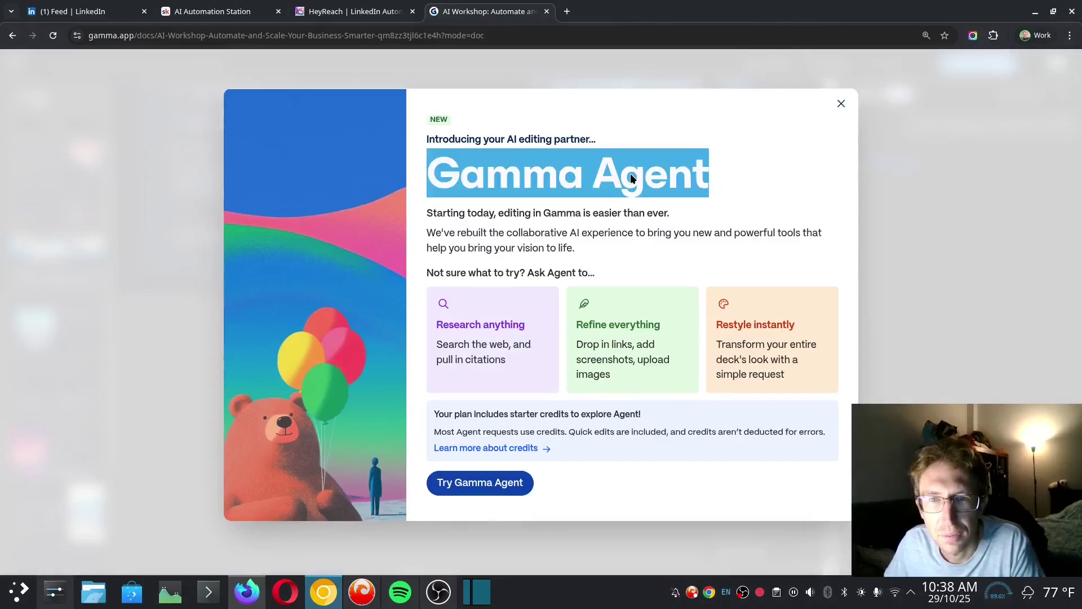
left_click(570, 216)
left_click(497, 483)
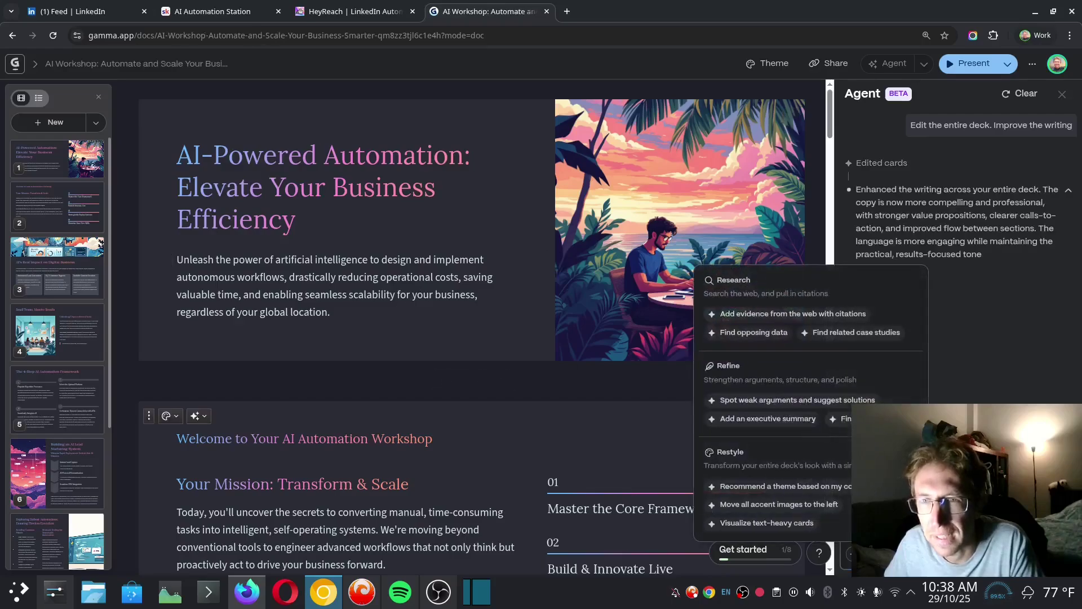
Compare the Original and Modified variations, keeping Modified headings like 'Unlocking Unprecedented Scale'.
left_click(1067, 191)
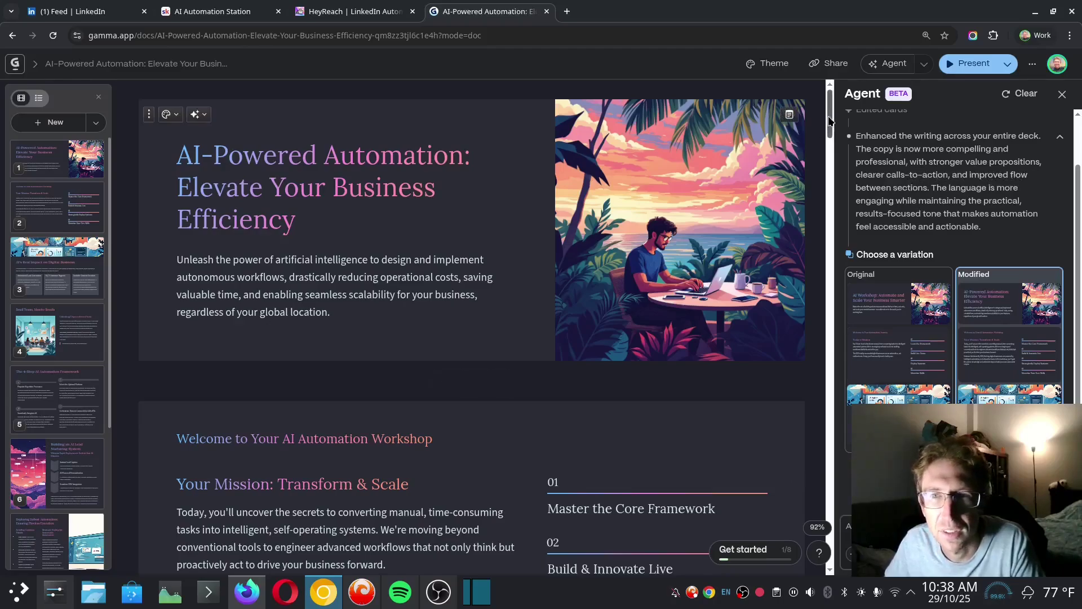
scroll(830, 118, "down", 5)
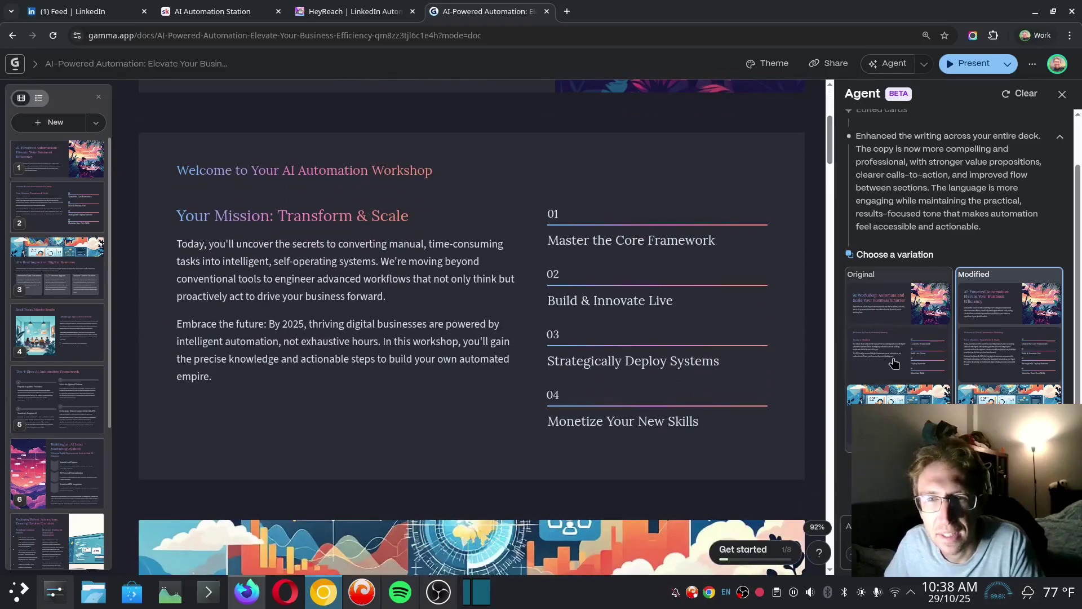
left_click(901, 360)
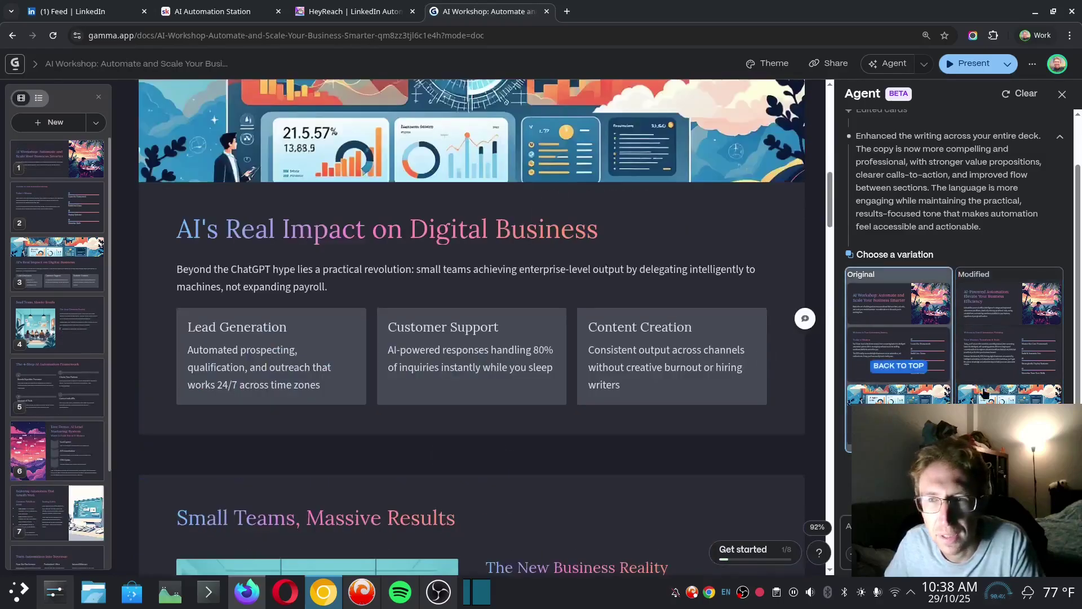
left_click(984, 393)
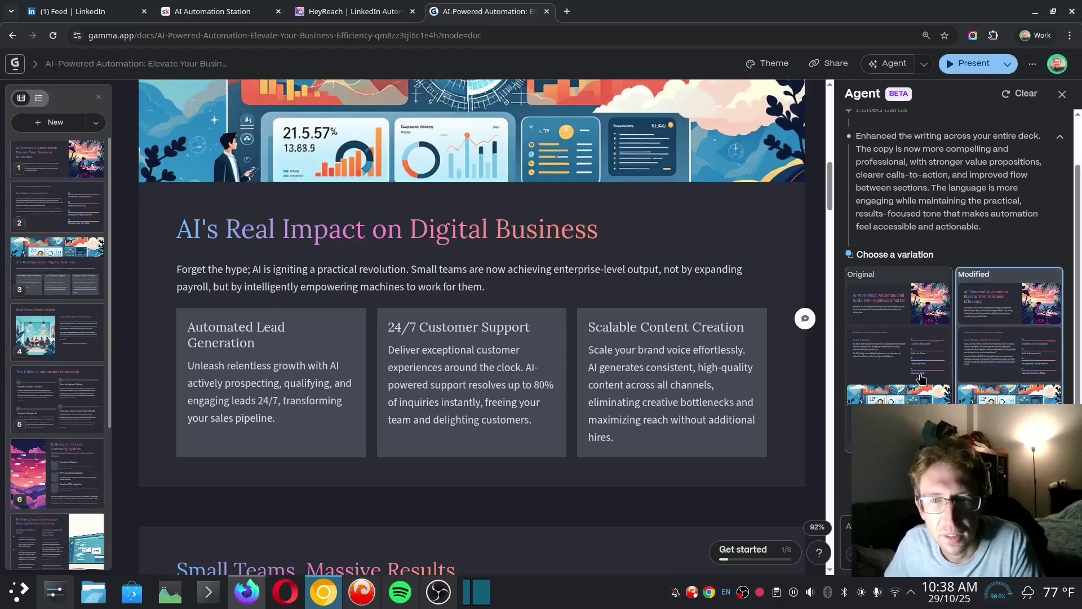
scroll(432, 181, "down", 3)
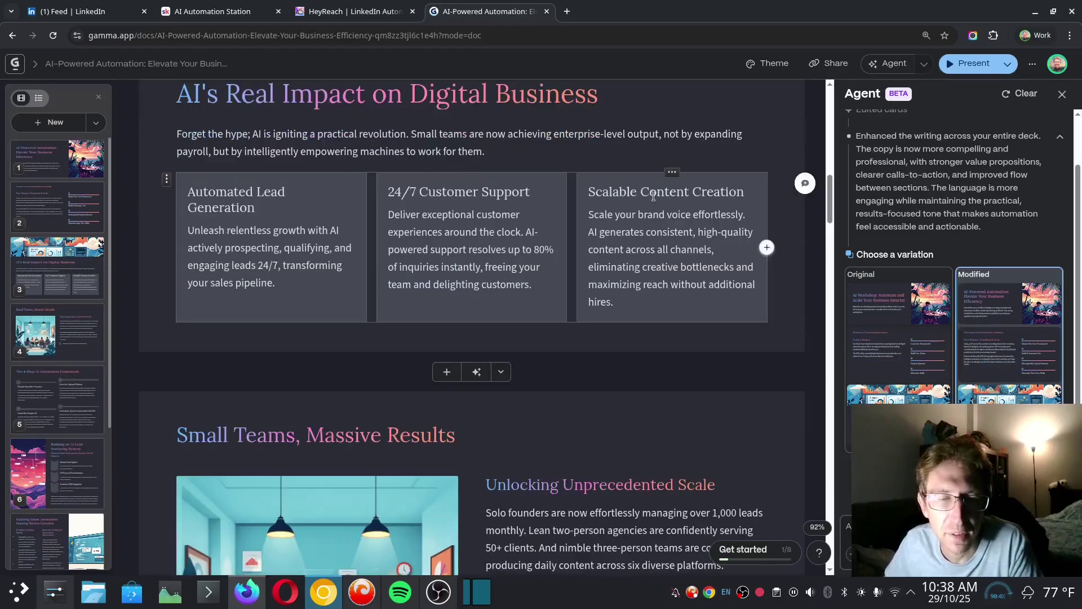
scroll(624, 294, "down", 4)
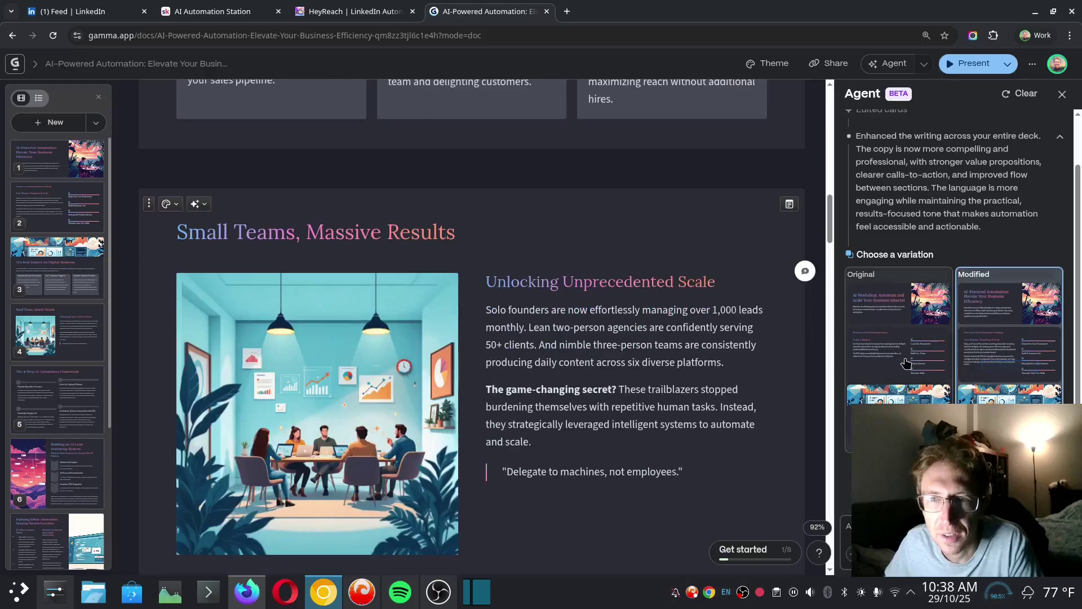
left_click(905, 362)
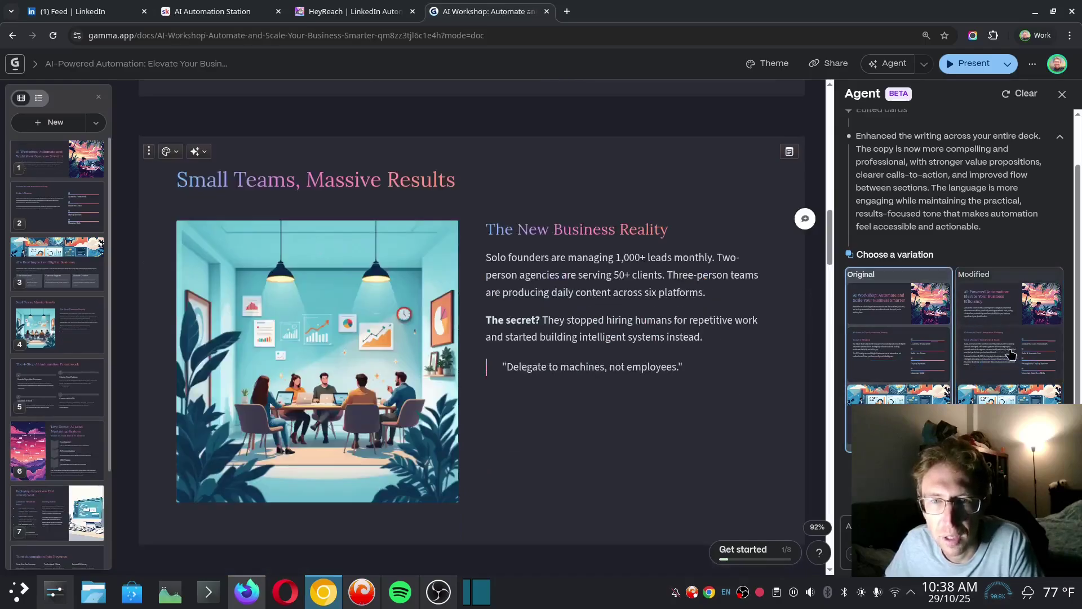
scroll(553, 377, "down", 10)
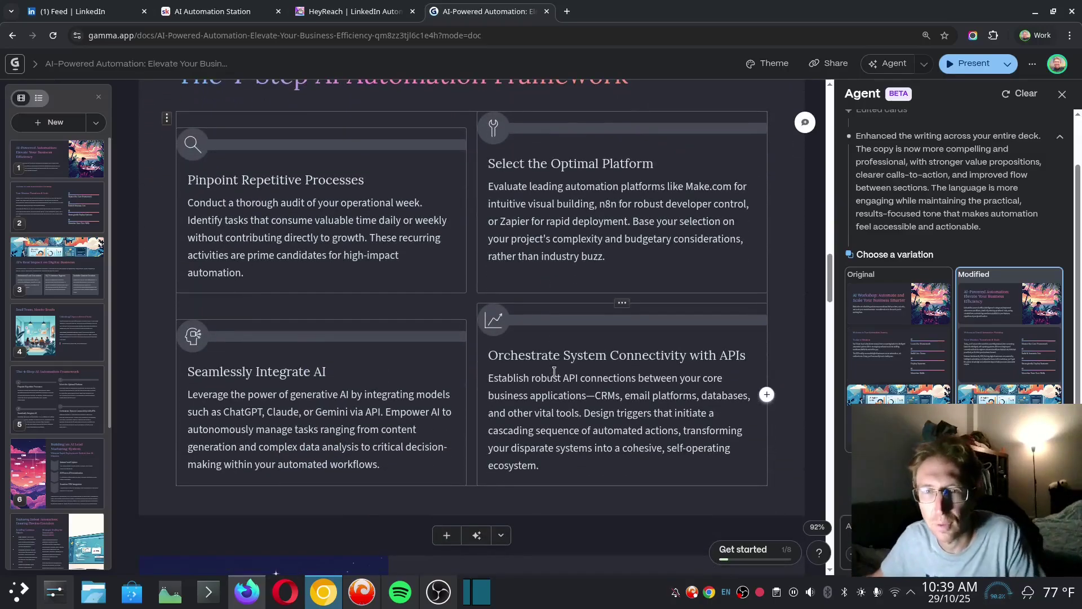
scroll(554, 372, "down", 6)
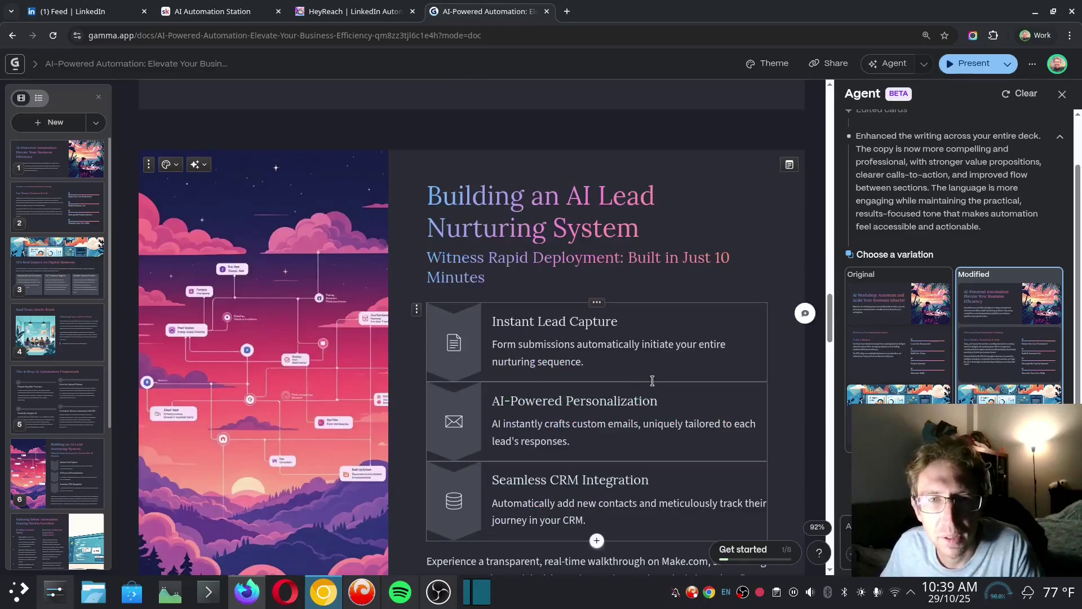
scroll(649, 380, "down", 15)
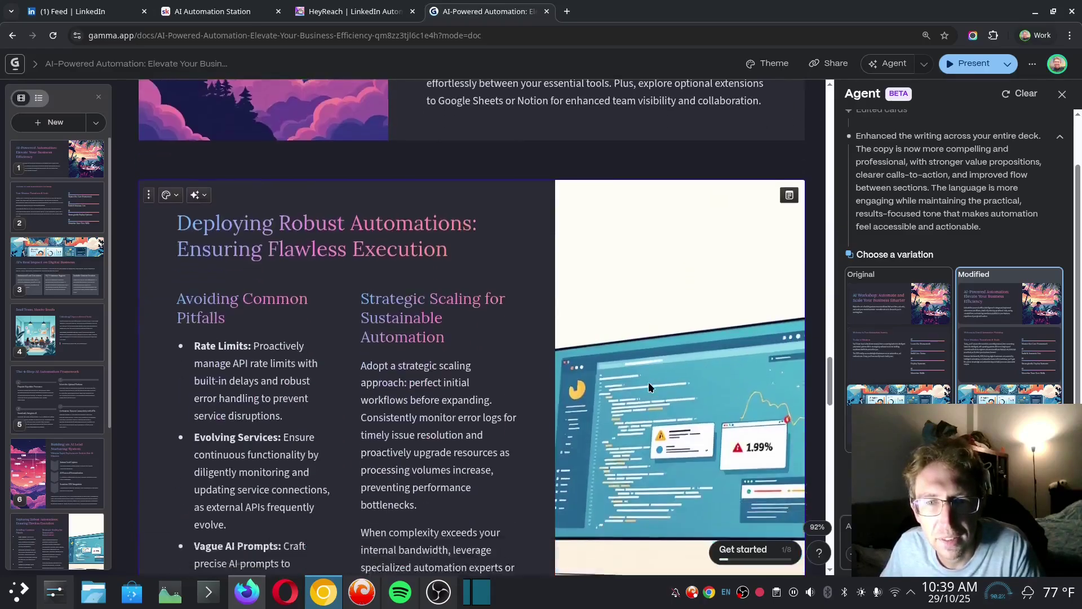
scroll(647, 387, "down", 2)
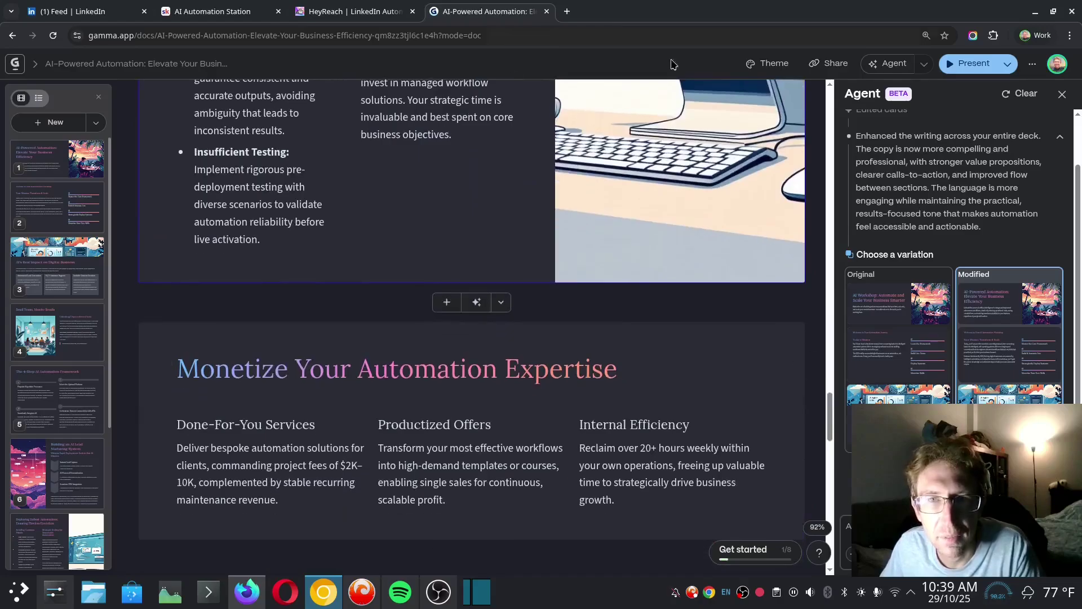
Ask the Agent to apply a theme matching the deck.
left_click(1009, 64)
left_click(889, 63)
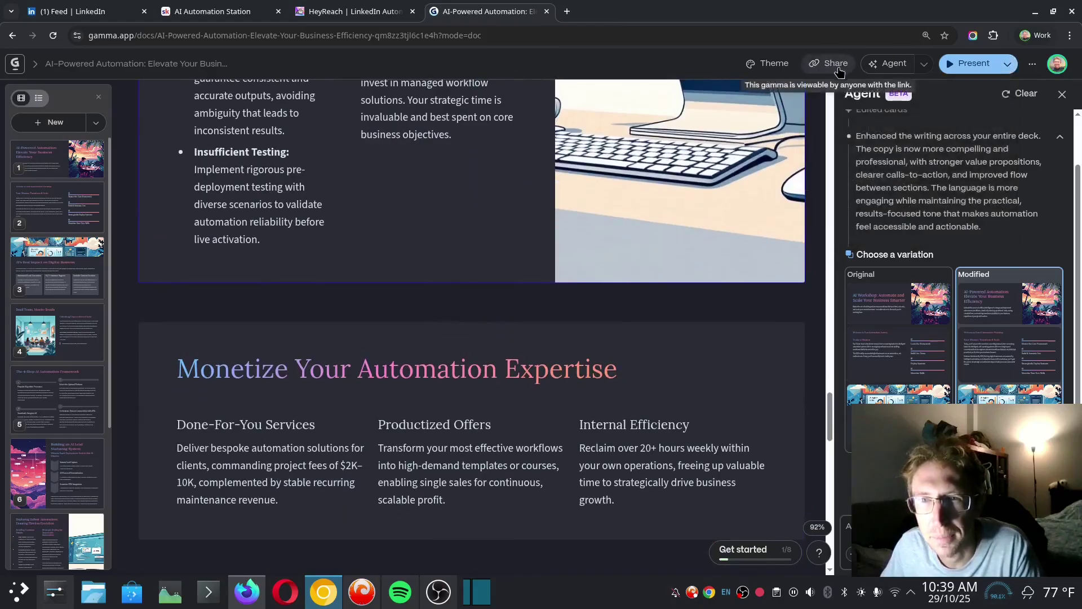
left_click(889, 63)
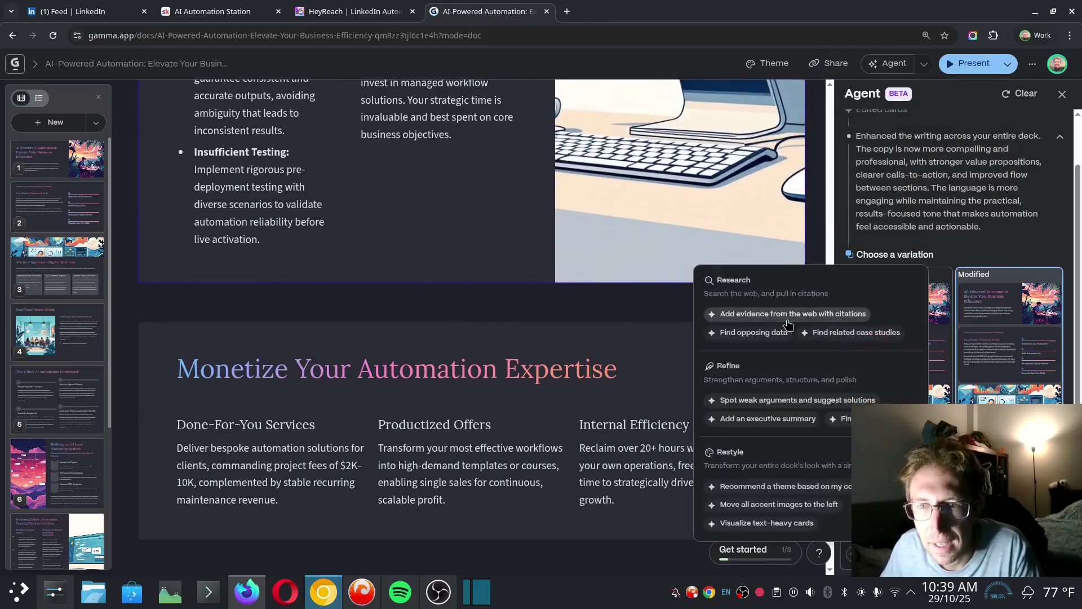
left_click(771, 487)
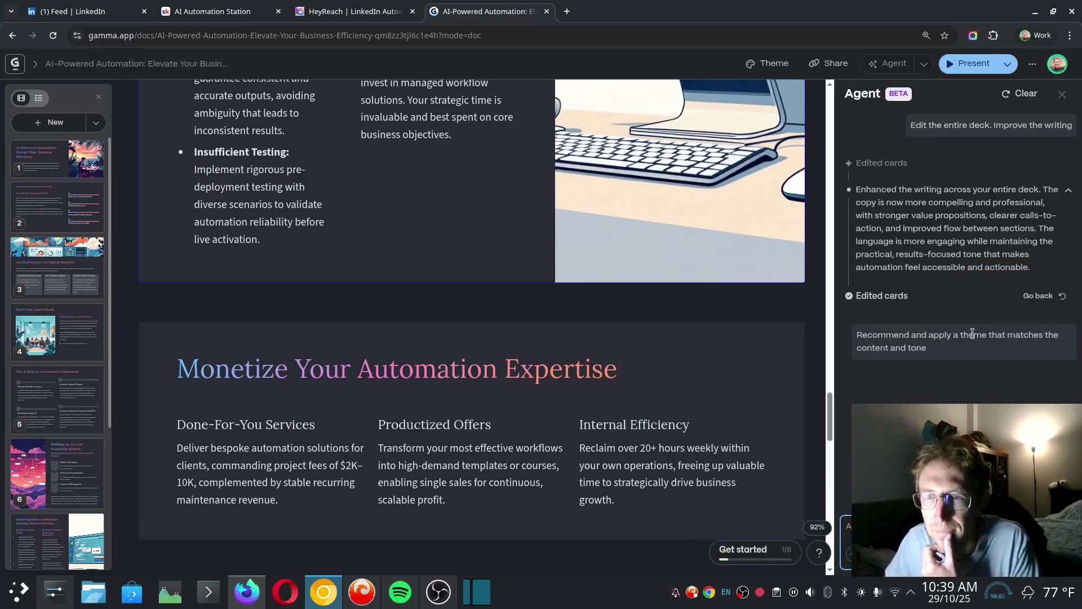
Pick the light theme with white cards and a purple gradient from the Agent's suggestions.
scroll(580, 373, "up", 5)
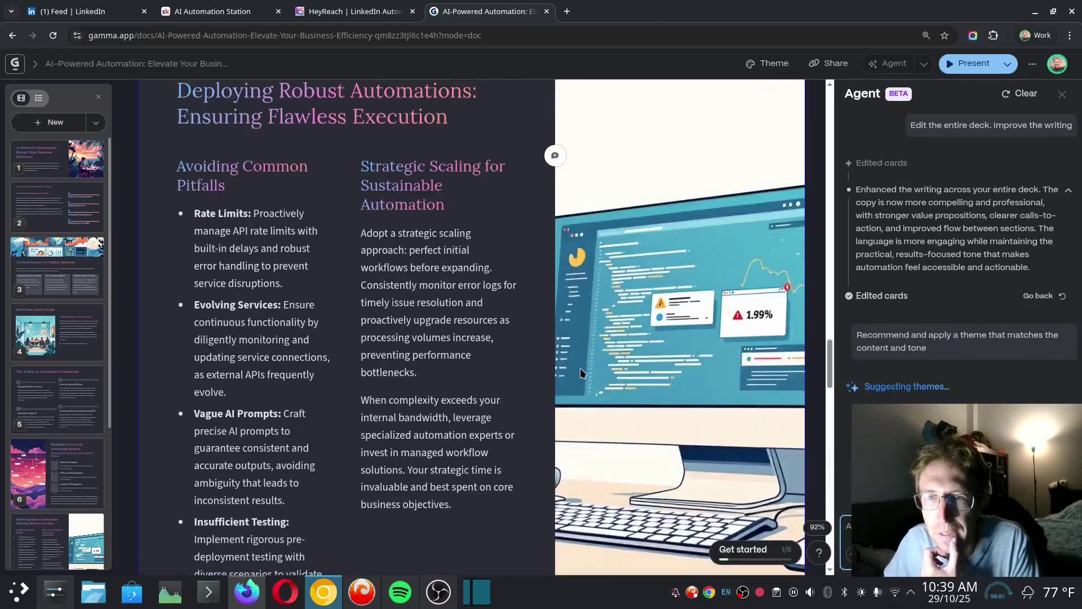
scroll(581, 373, "up", 8)
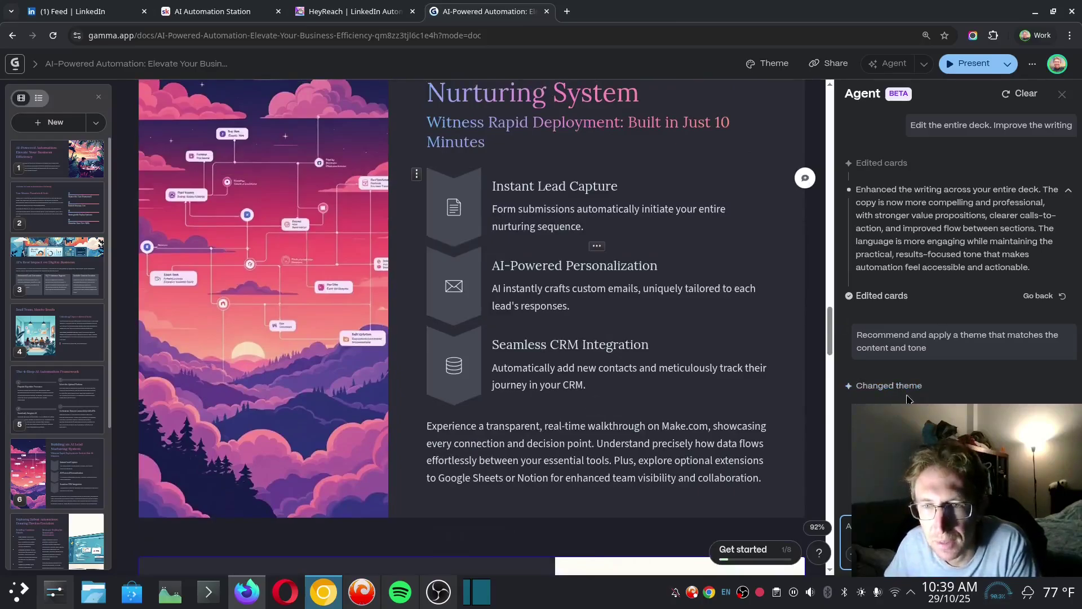
scroll(665, 317, "up", 6)
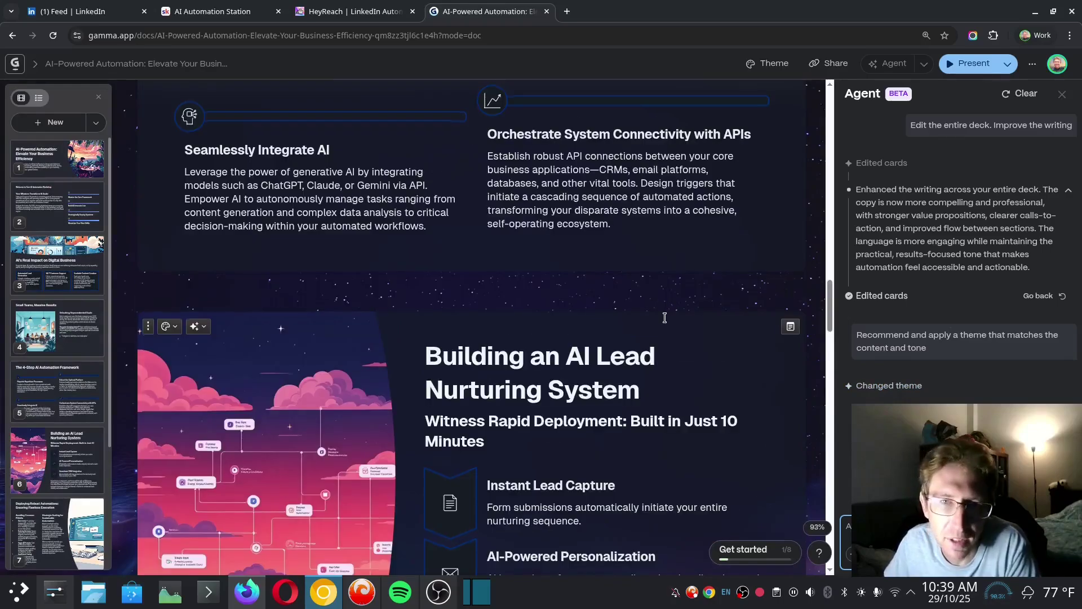
scroll(665, 318, "up", 10)
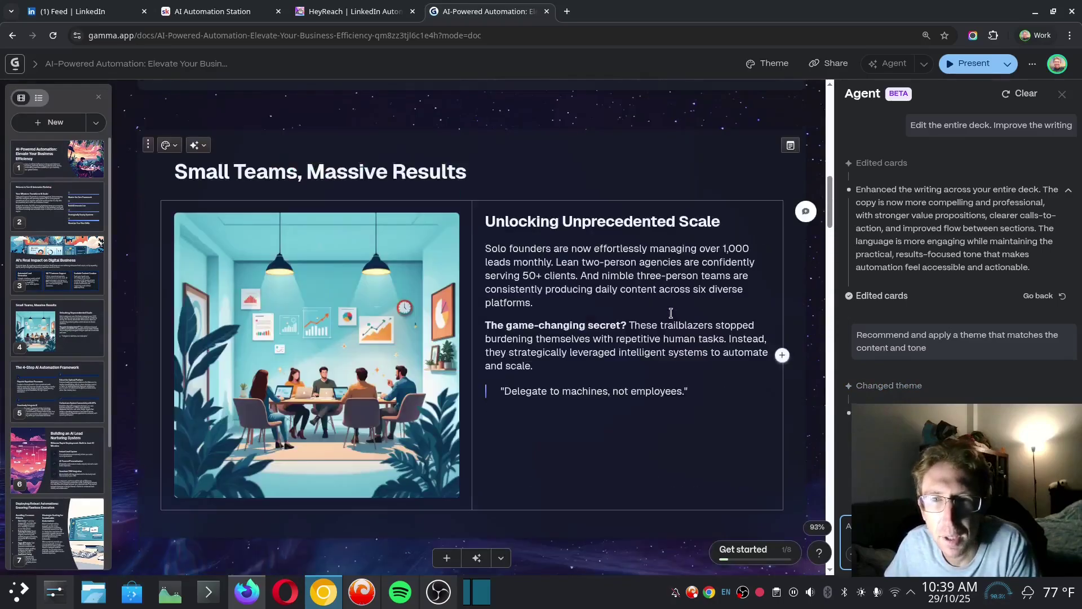
scroll(671, 313, "up", 10)
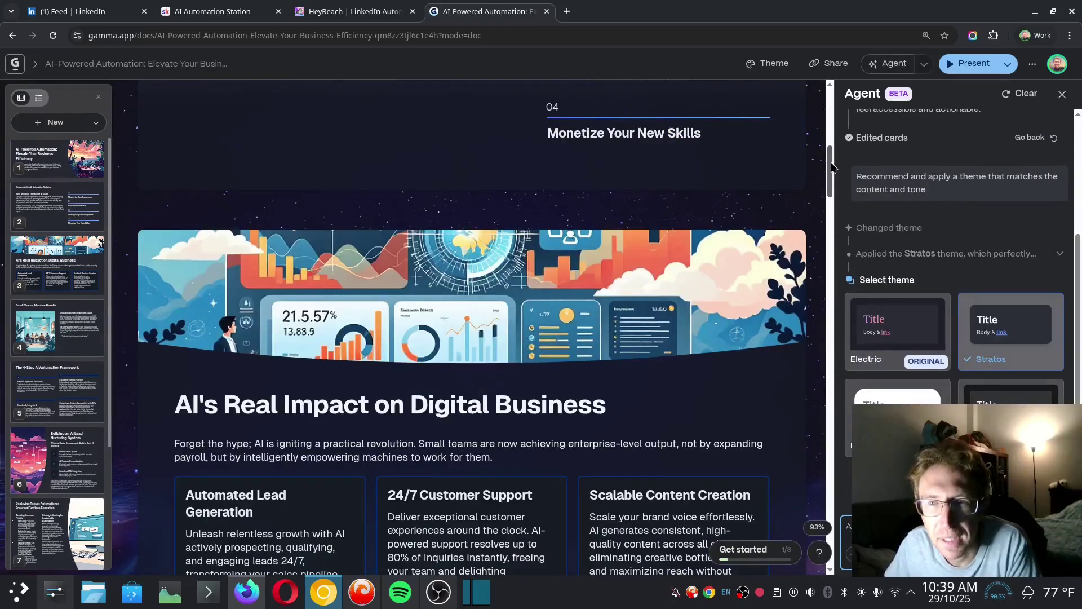
left_click_drag(833, 166, 830, 101)
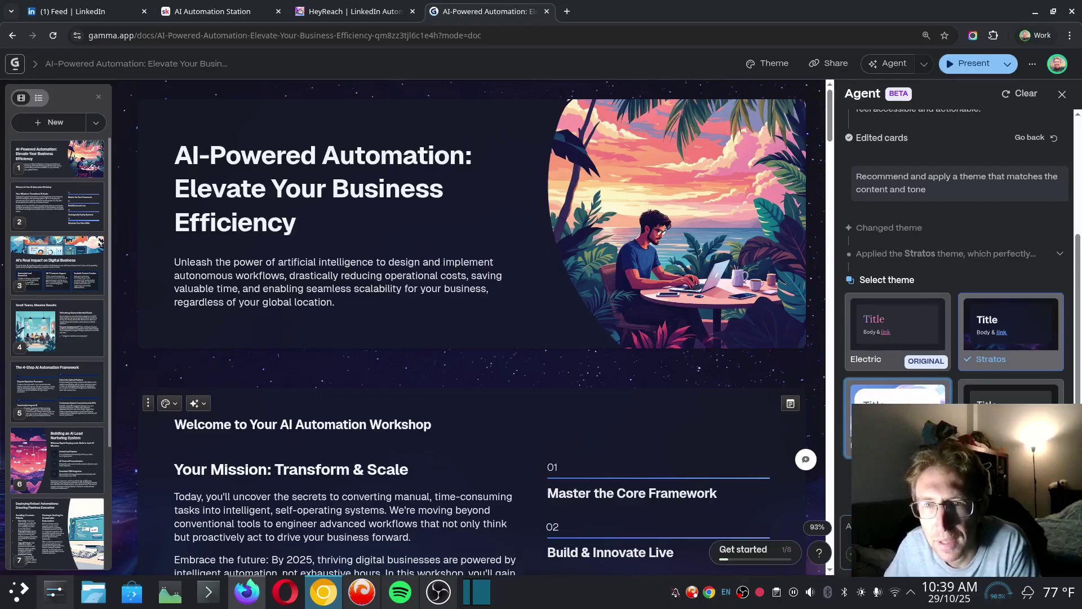
left_click(899, 420)
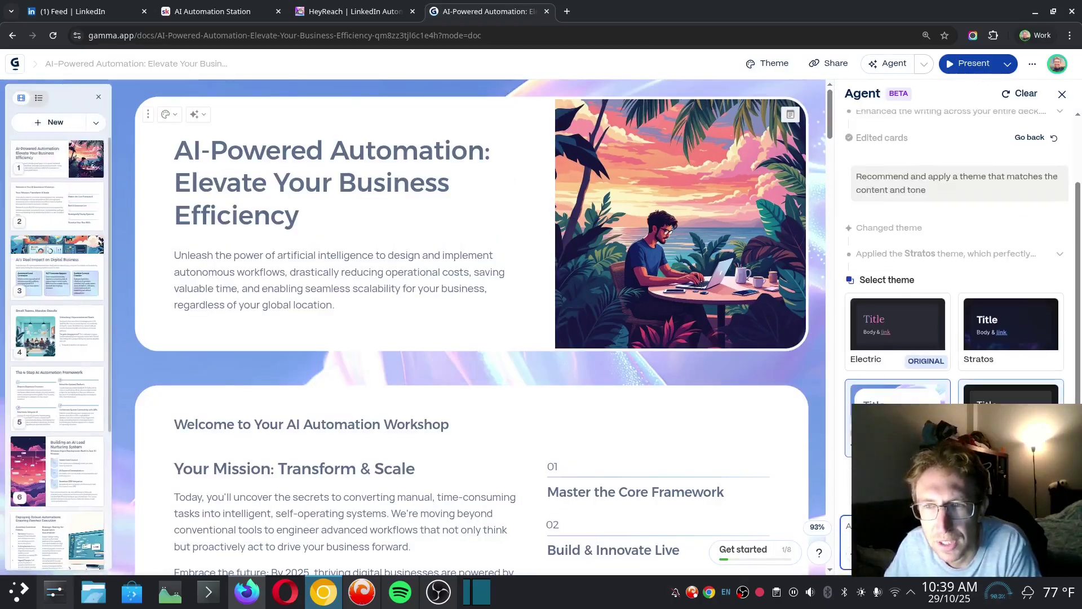
Scroll to the new 'n8n vs Make.com: Choosing Your Automation Platform' comparison card.
scroll(758, 431, "down", 10)
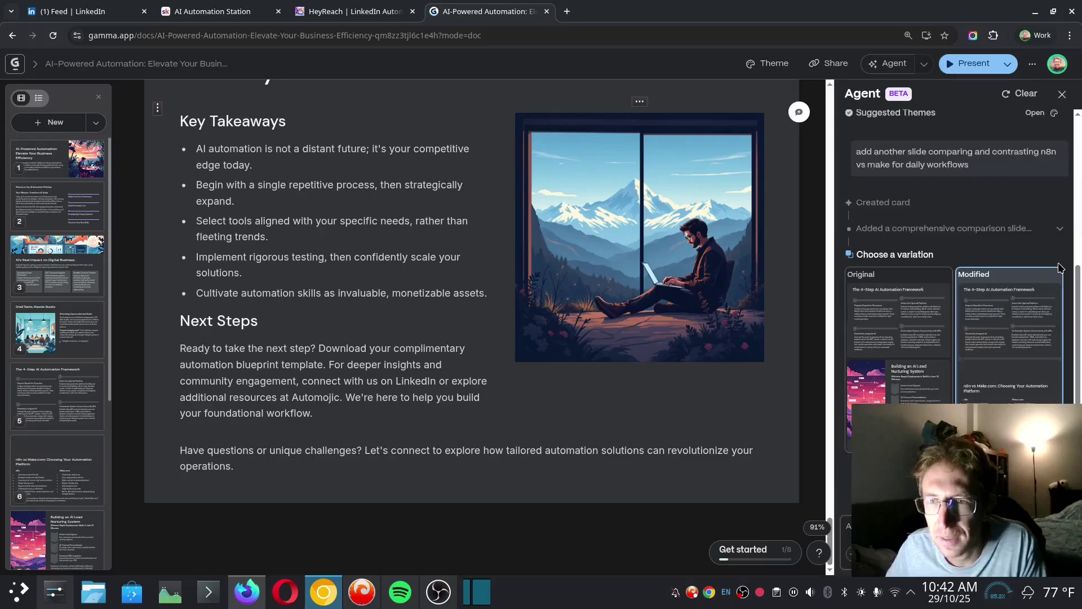
scroll(556, 380, "up", 10)
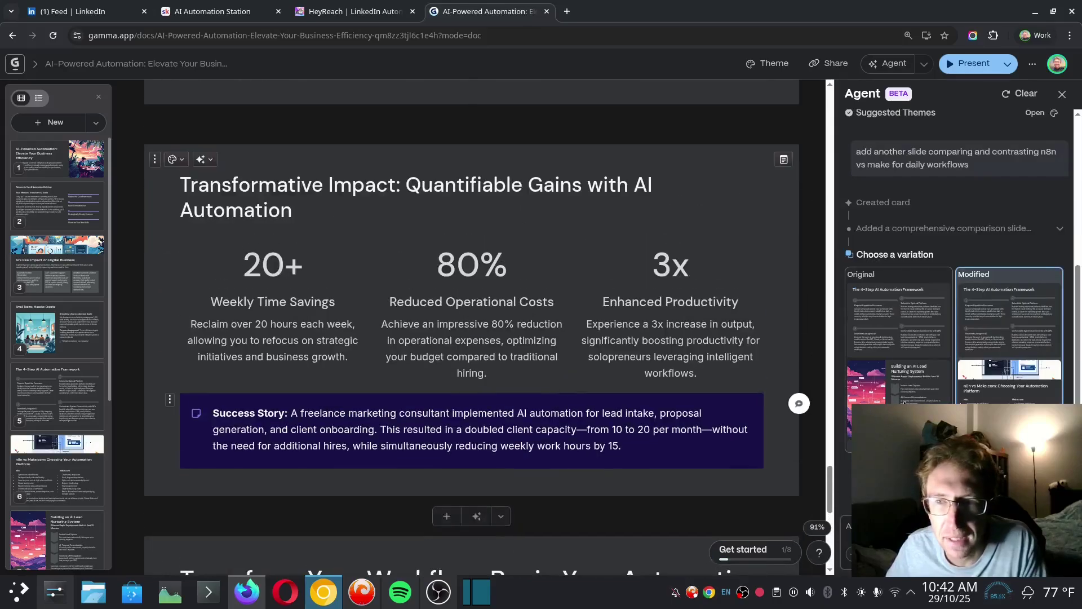
scroll(434, 318, "up", 12)
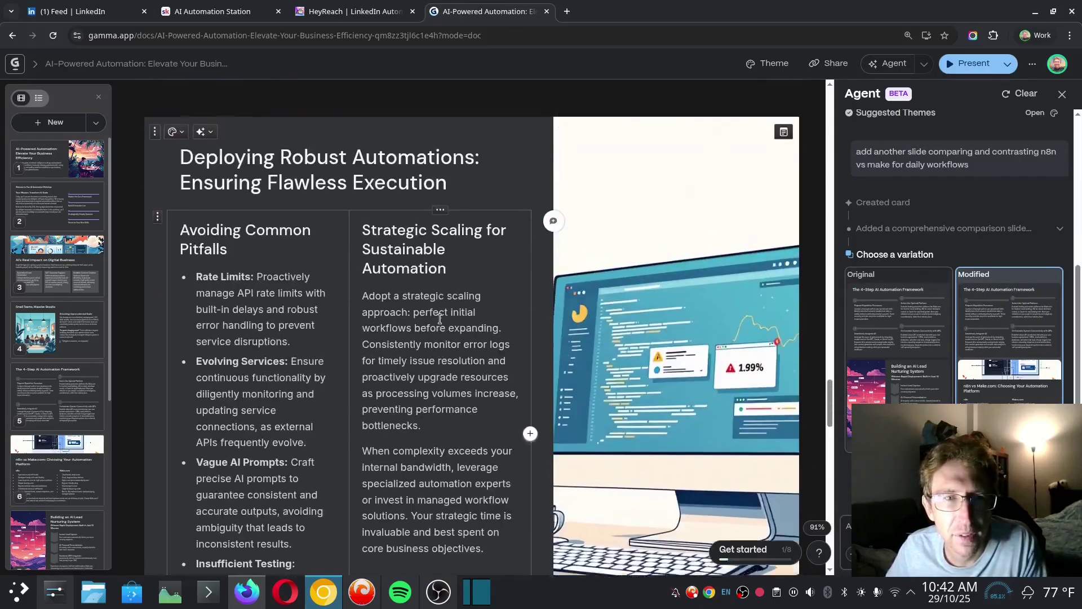
scroll(440, 319, "up", 15)
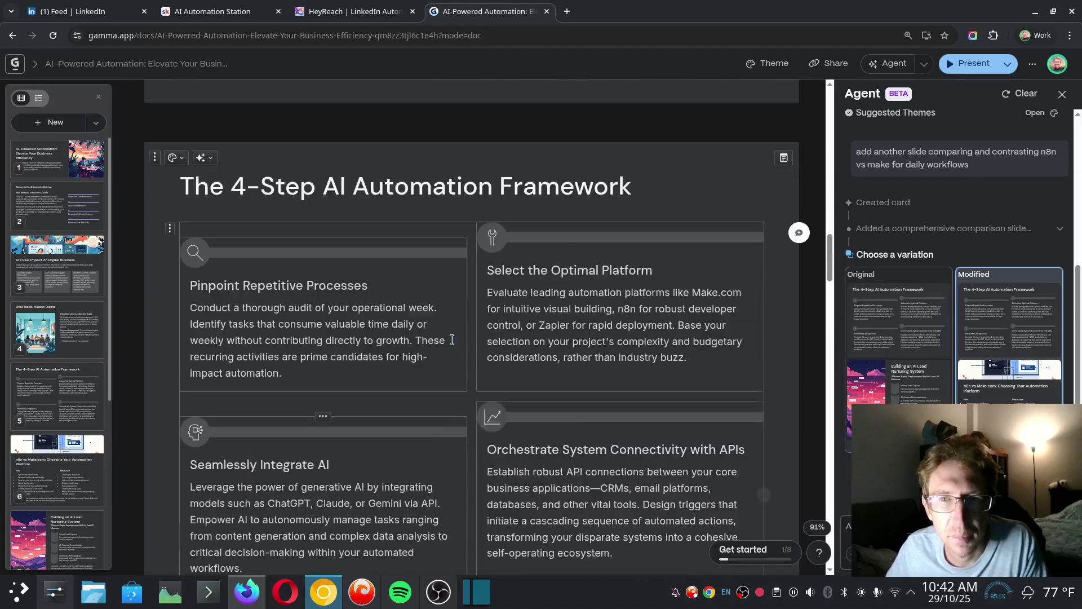
scroll(452, 340, "down", 10)
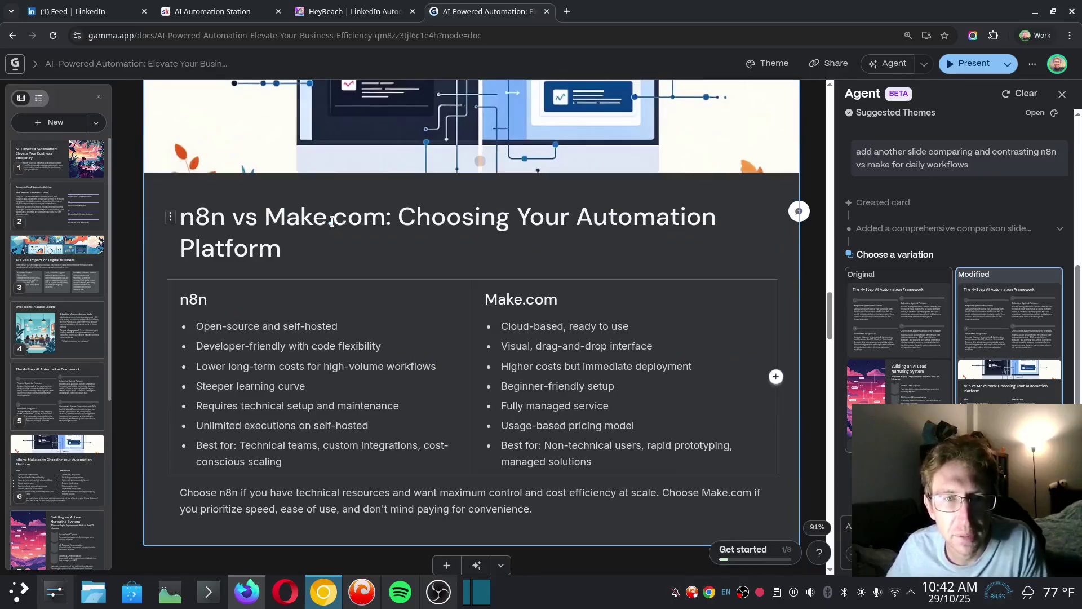
Delete '.com' and 'Automation' from the comparison slide title.
left_click_drag(335, 226, 181, 220)
left_click(367, 220)
left_click_drag(387, 212, 329, 217)
key("BackSpace")
double_click(567, 215)
key("BackSpace")
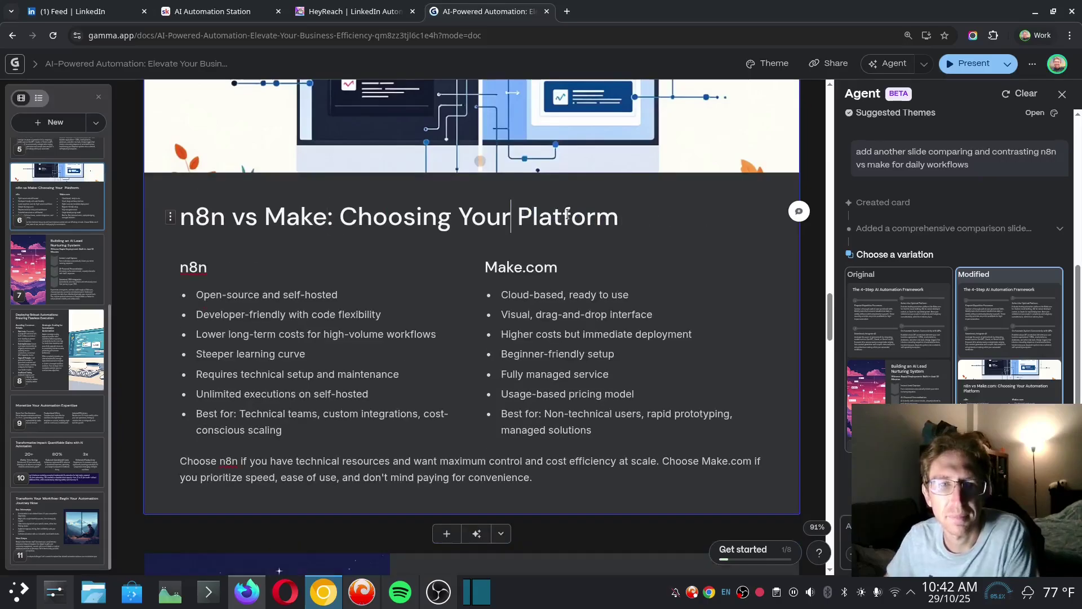
Review the n8n and Make.com bullets on hosting, drag-and-drop interface and costs.
triple_click(190, 295)
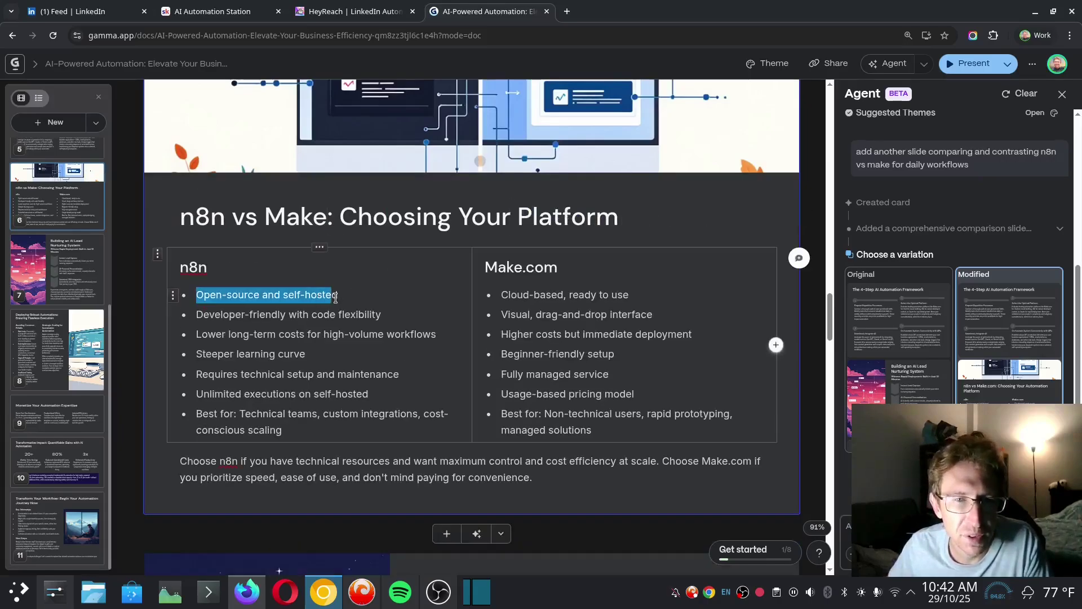
left_click(339, 314)
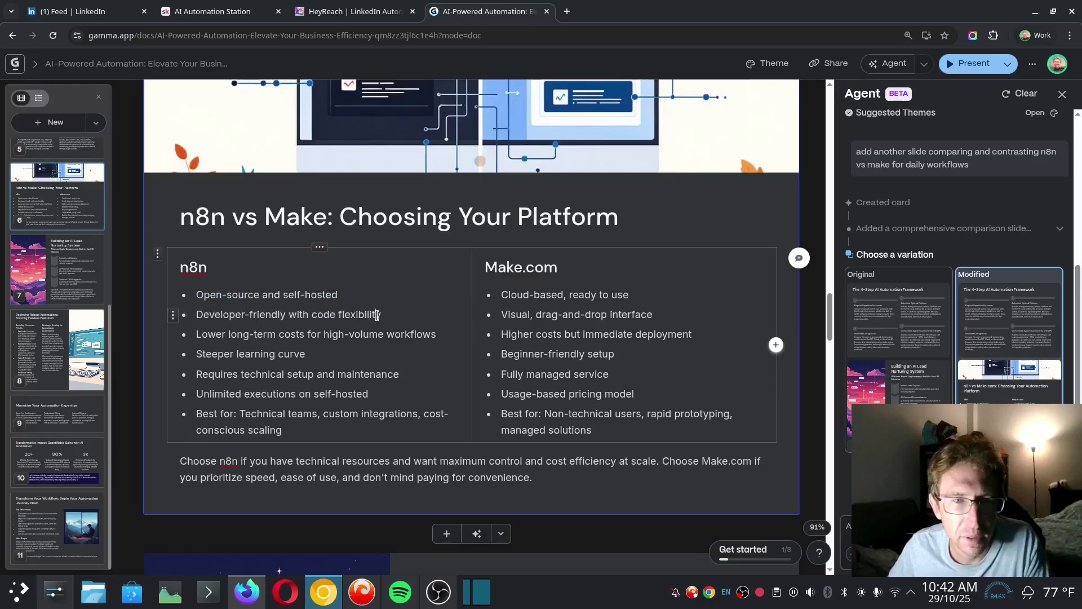
left_click_drag(214, 333, 431, 334)
left_click(540, 294)
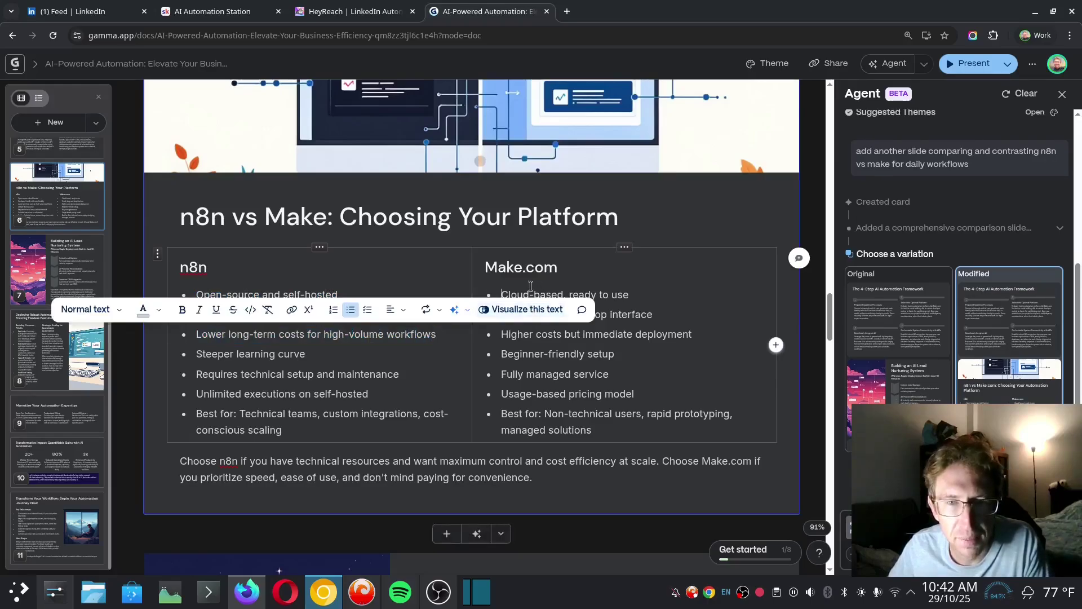
left_click_drag(501, 294, 632, 300)
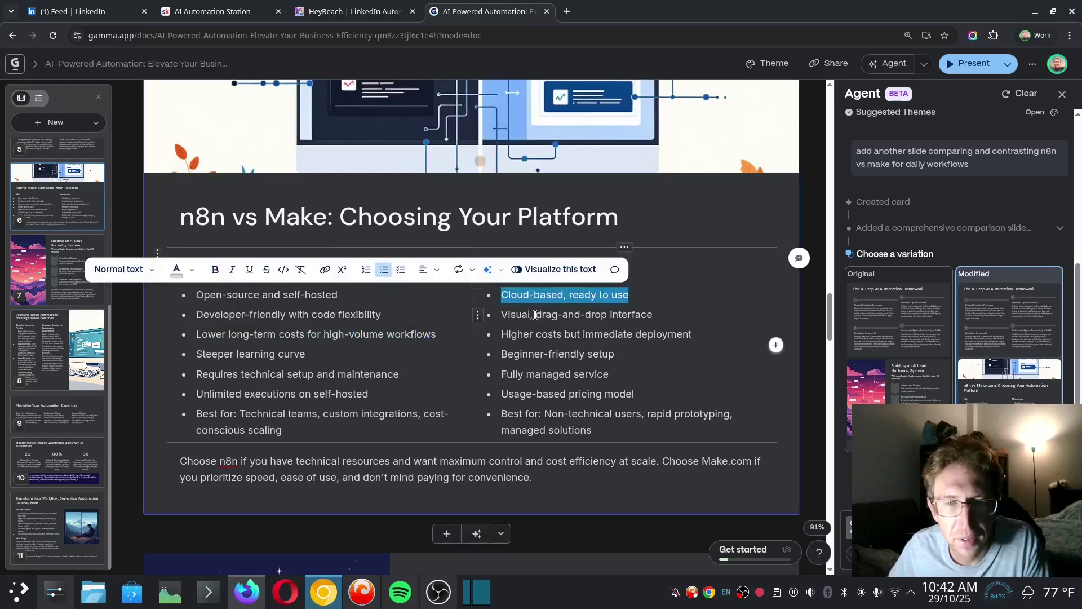
left_click_drag(534, 314, 636, 319)
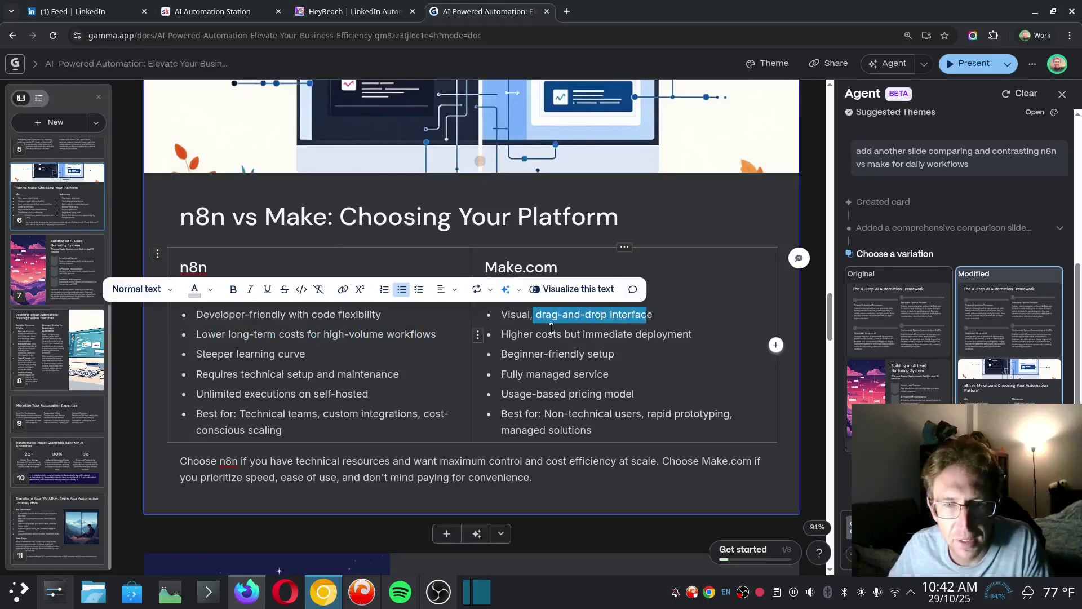
left_click_drag(553, 335, 664, 334)
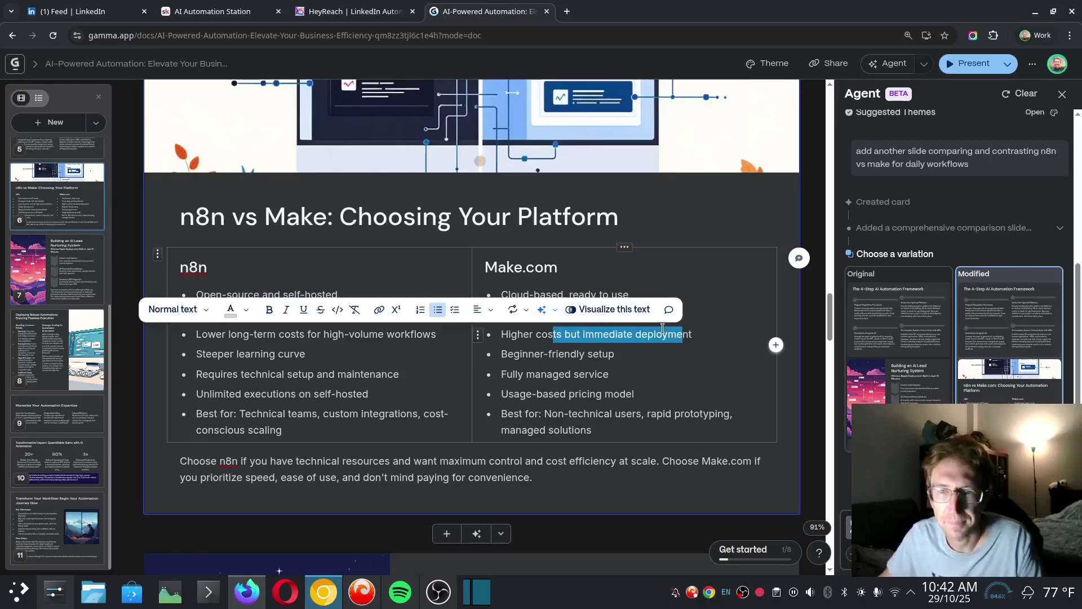
scroll(662, 329, "up", 10)
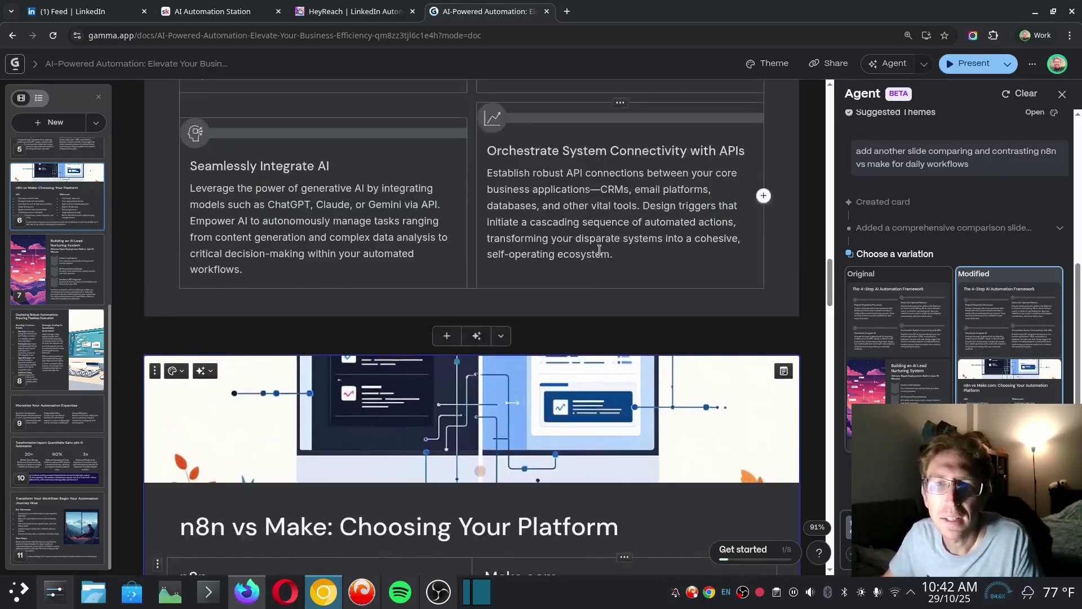
scroll(593, 258, "up", 4)
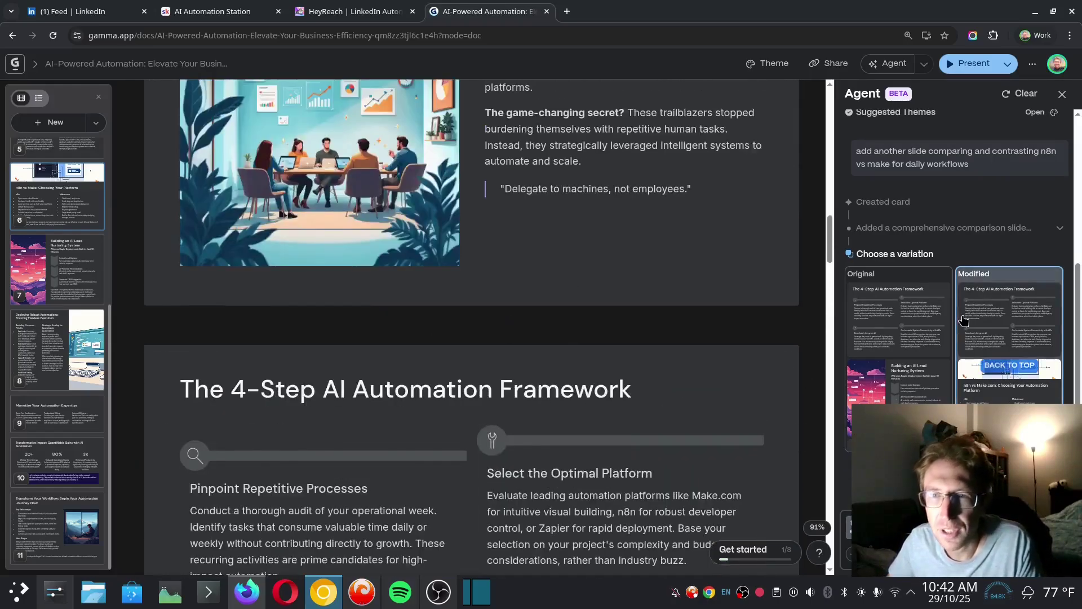
scroll(923, 303, "up", 4)
scroll(924, 304, "down", 4)
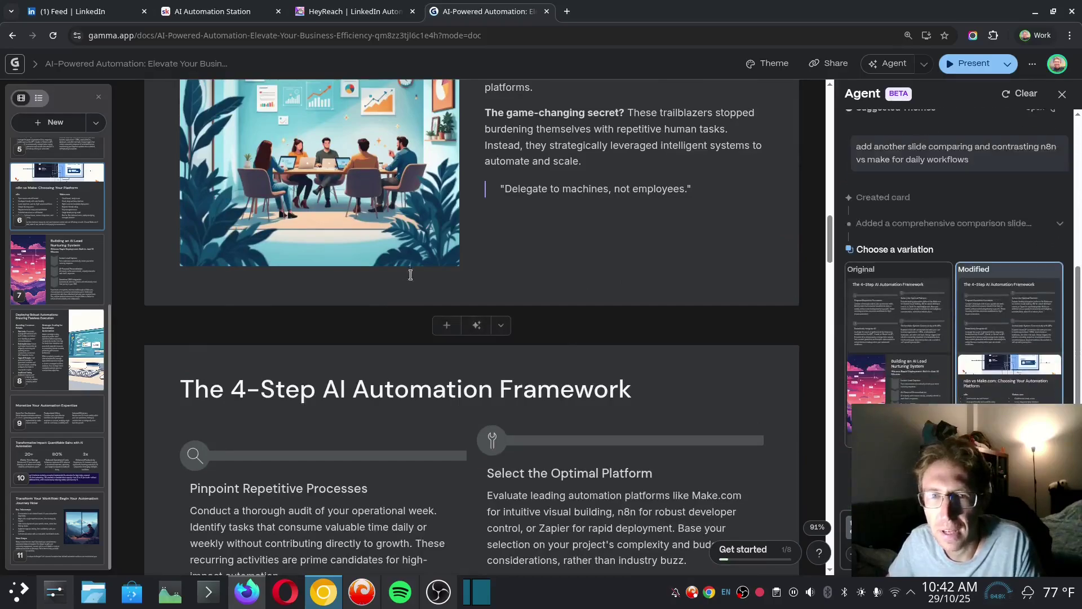
scroll(514, 317, "up", 6)
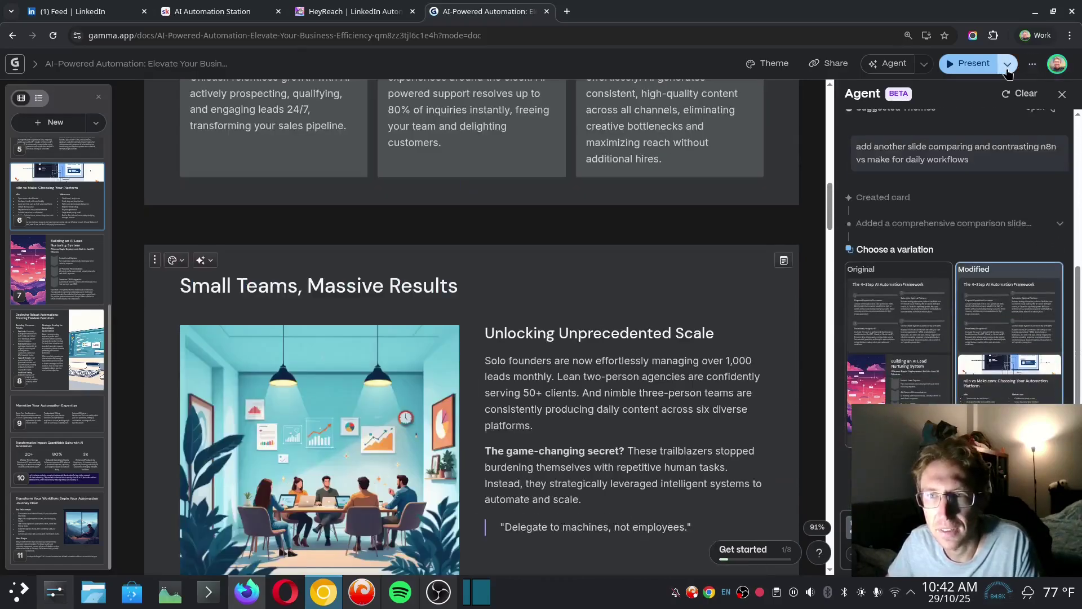
Open the deck's Share dialog and review its export options, including the Install fonts note.
left_click(835, 64)
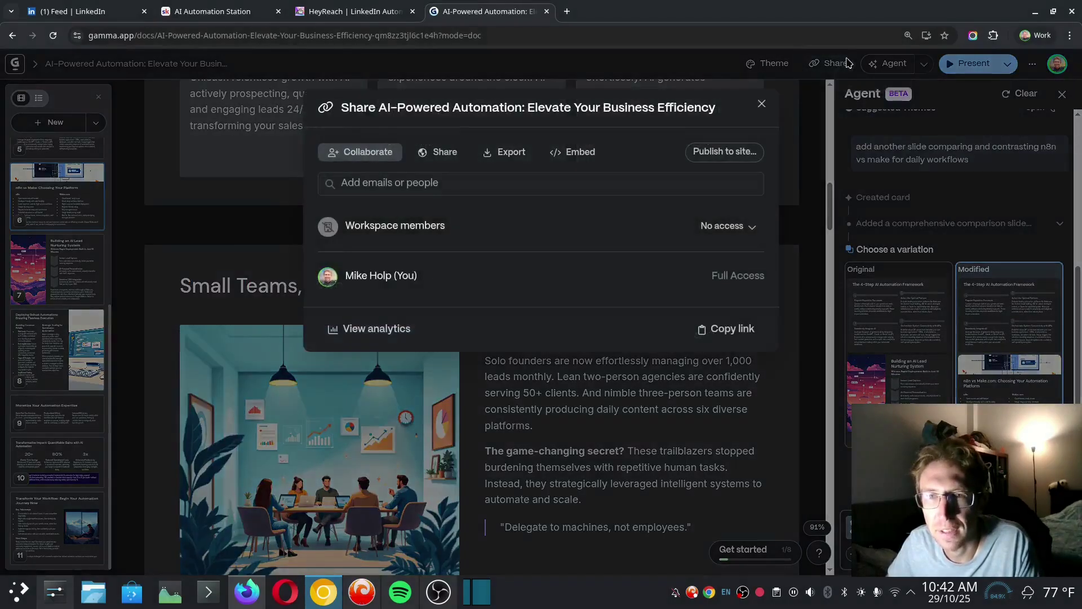
left_click(510, 153)
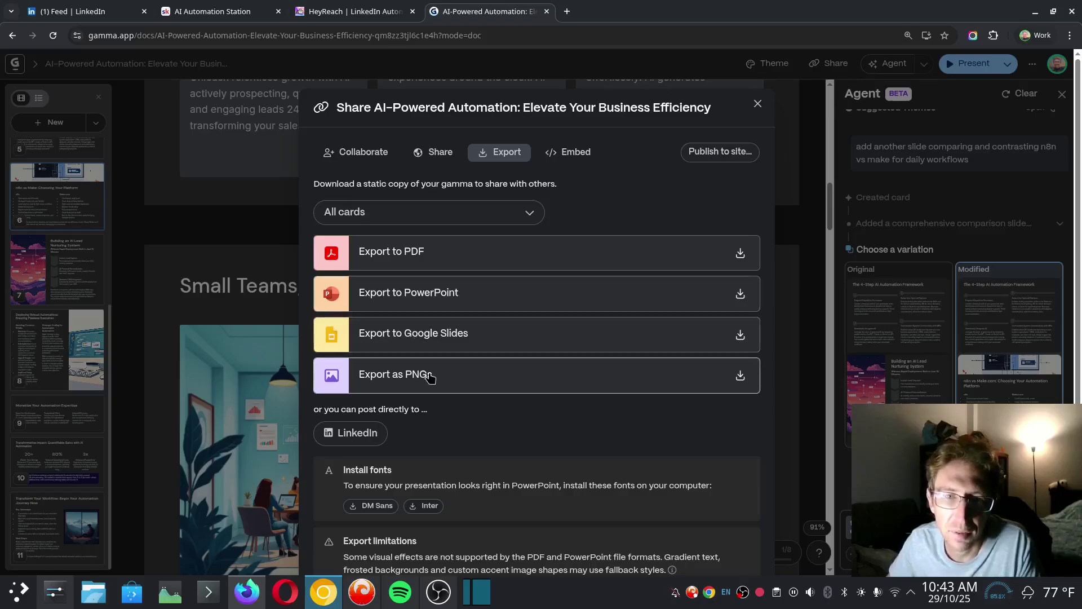
scroll(430, 377, "down", 2)
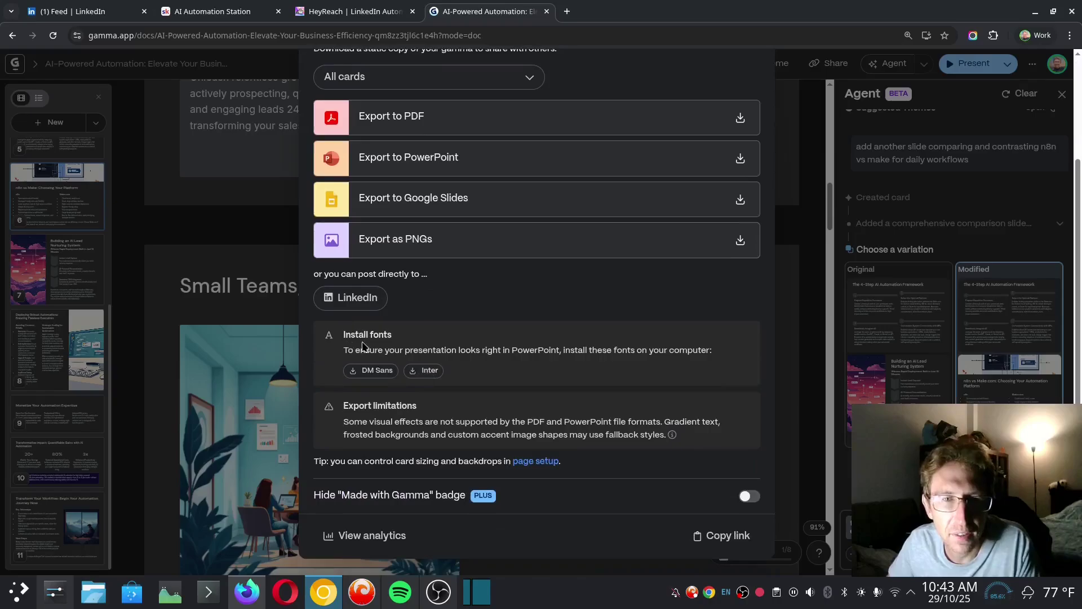
left_click_drag(398, 352, 640, 360)
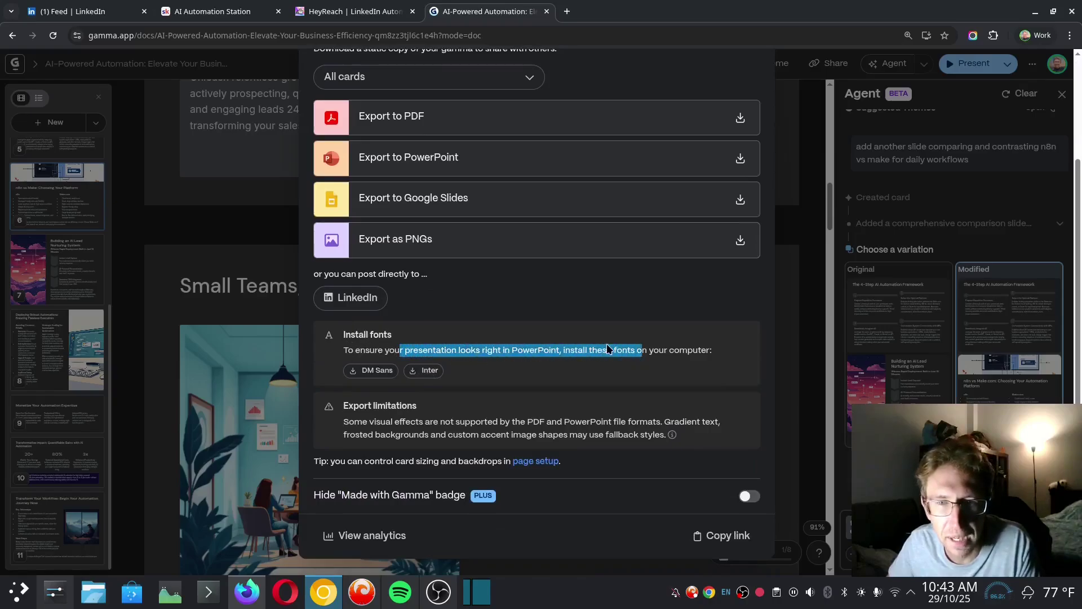
left_click(404, 371)
scroll(576, 414, "down", 1)
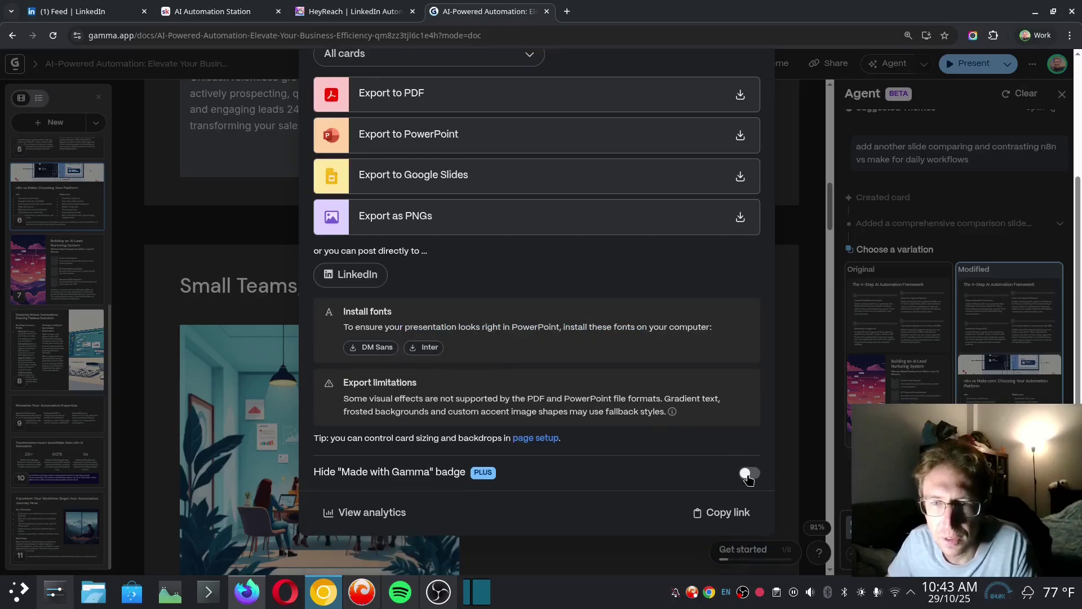
Try hiding the Made with Gamma badge, compare monthly and annual plan prices, then close the upgrade window.
left_click(748, 476)
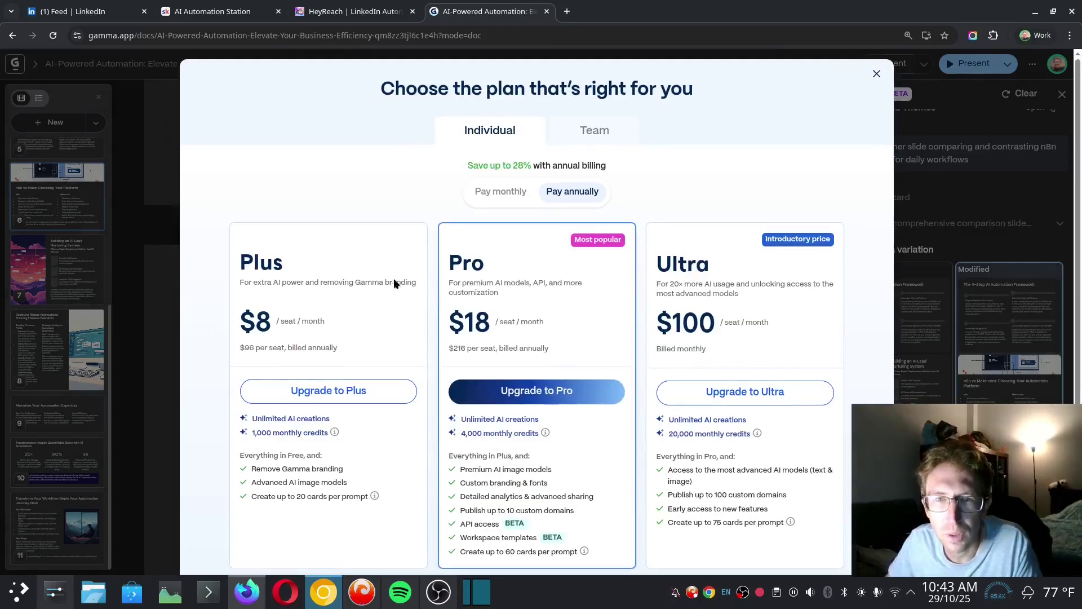
left_click(502, 192)
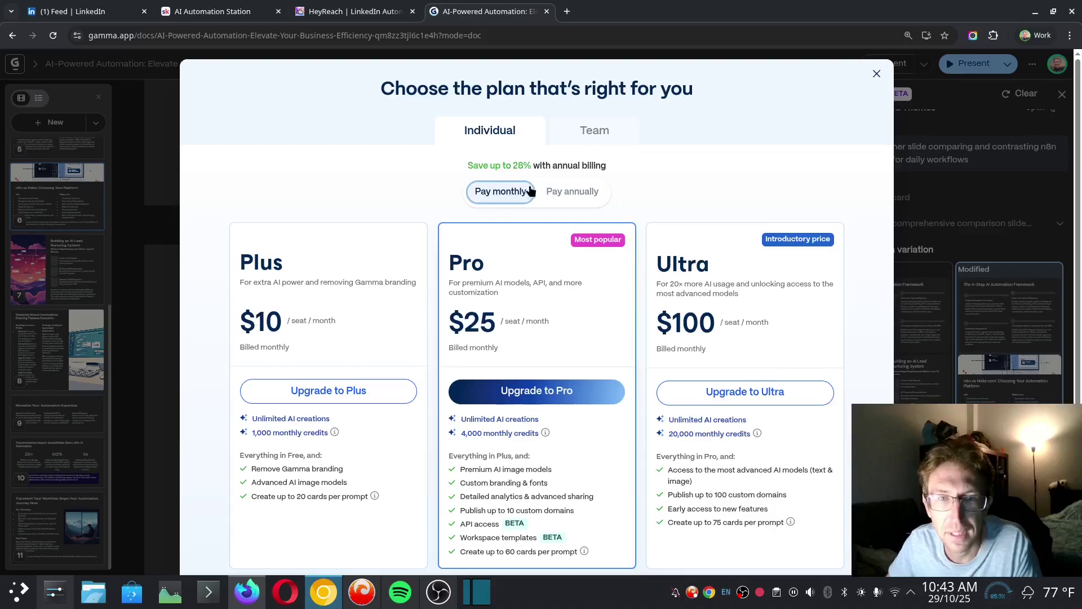
left_click(557, 192)
left_click(501, 193)
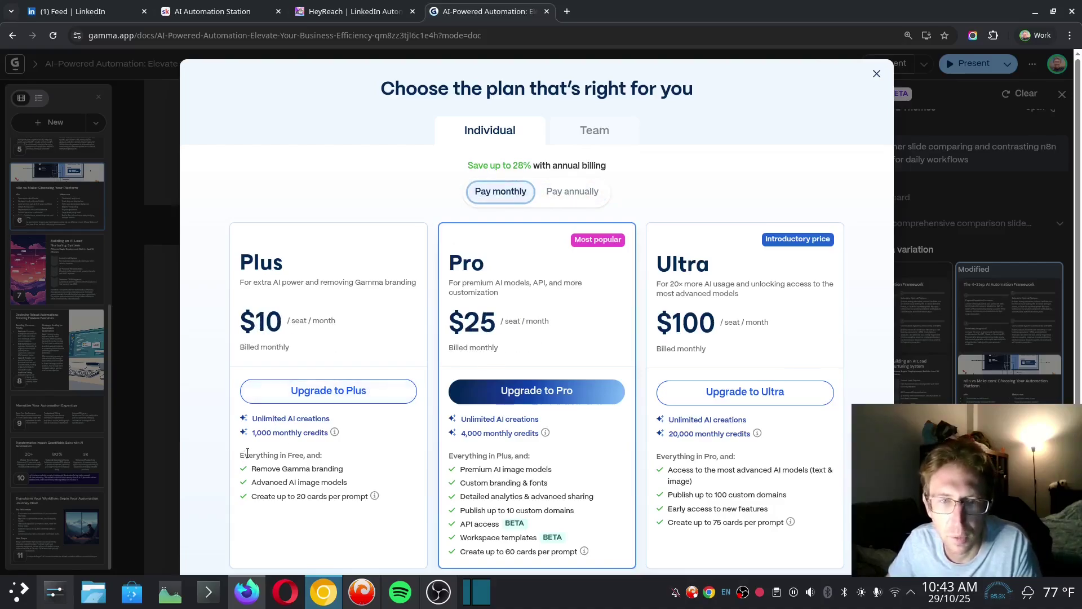
left_click_drag(239, 458, 405, 499)
left_click(405, 499)
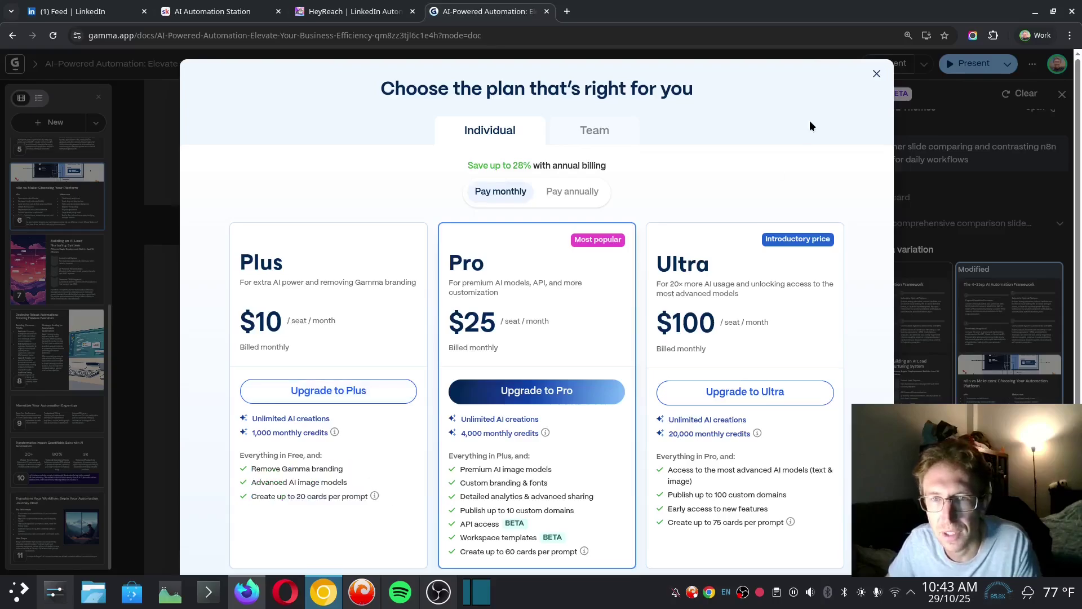
left_click(876, 76)
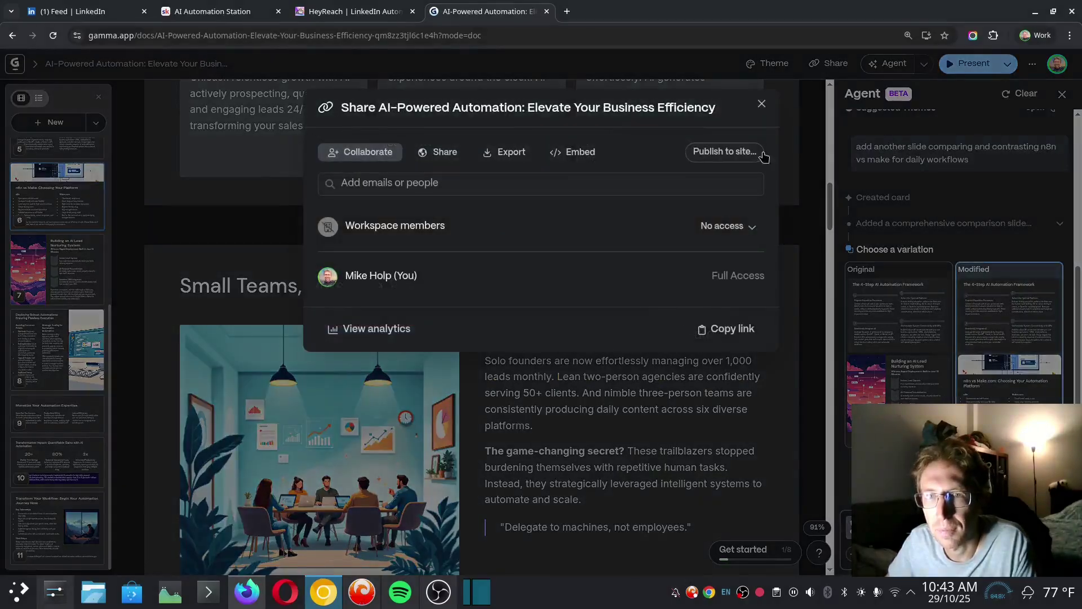
Convert the deck into a website on a free gamma.site domain and publish it live.
left_click(725, 153)
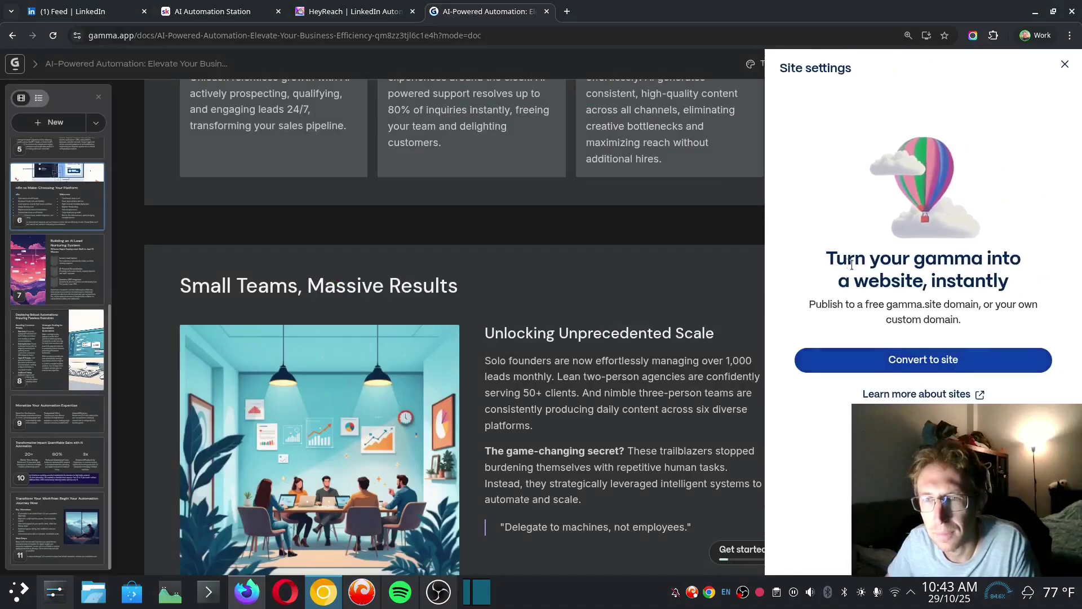
left_click_drag(824, 257, 1023, 284)
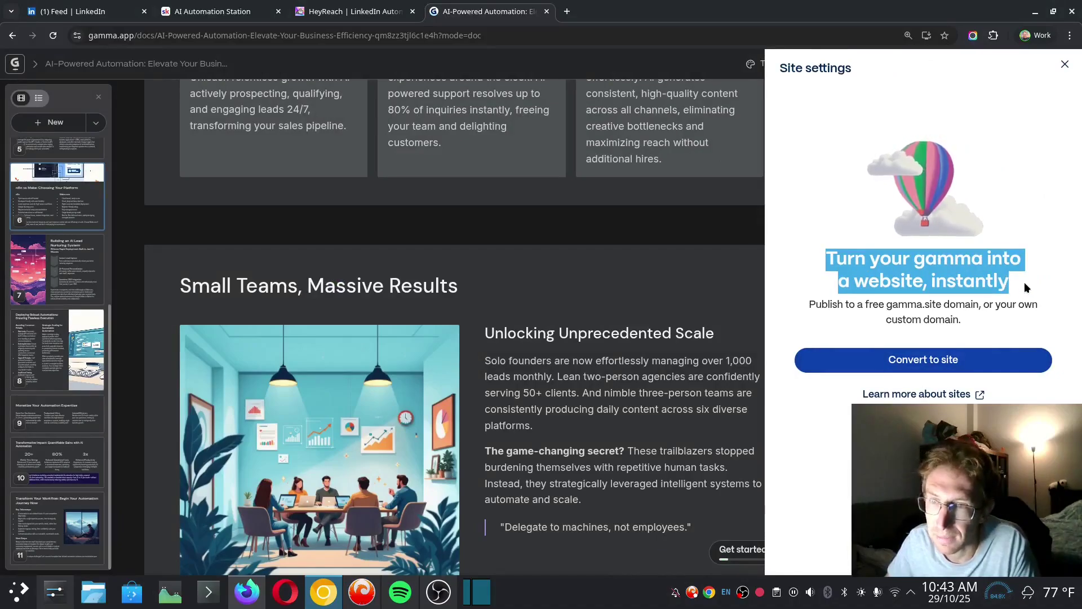
left_click_drag(880, 304, 987, 323)
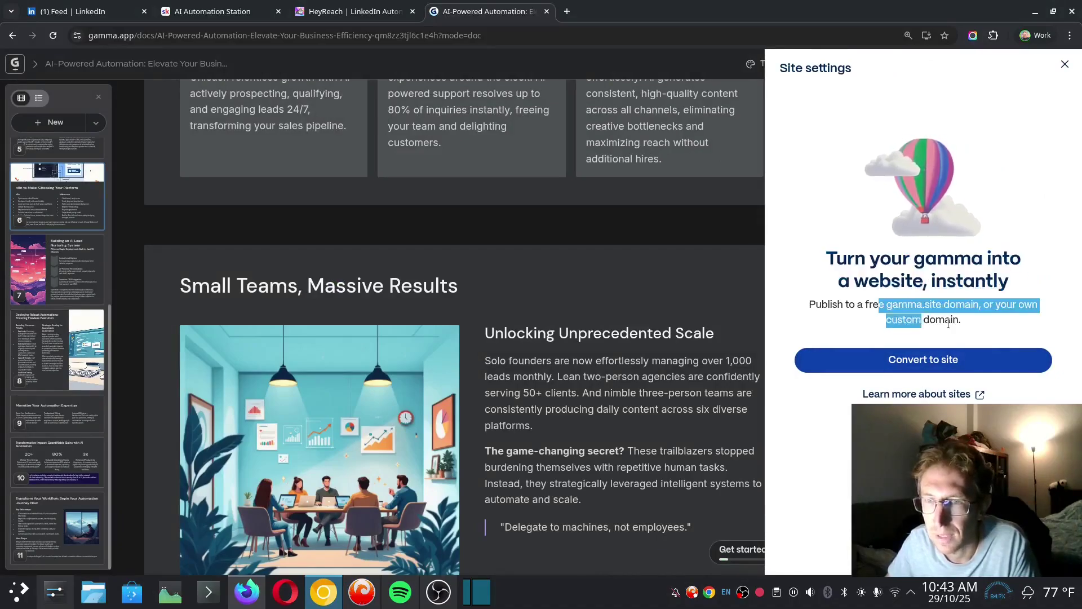
left_click(987, 324)
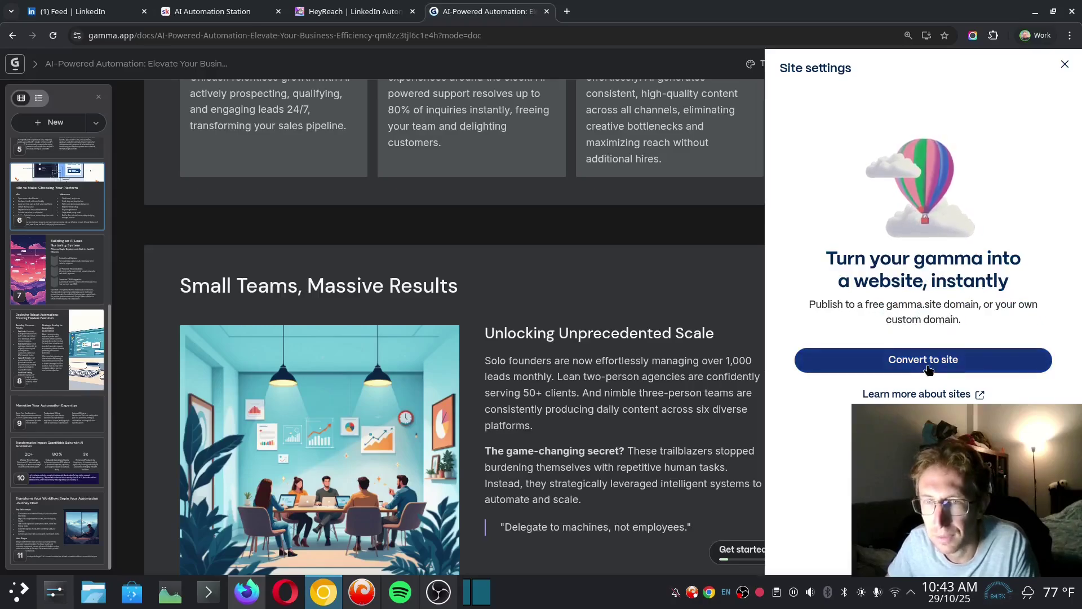
left_click(928, 367)
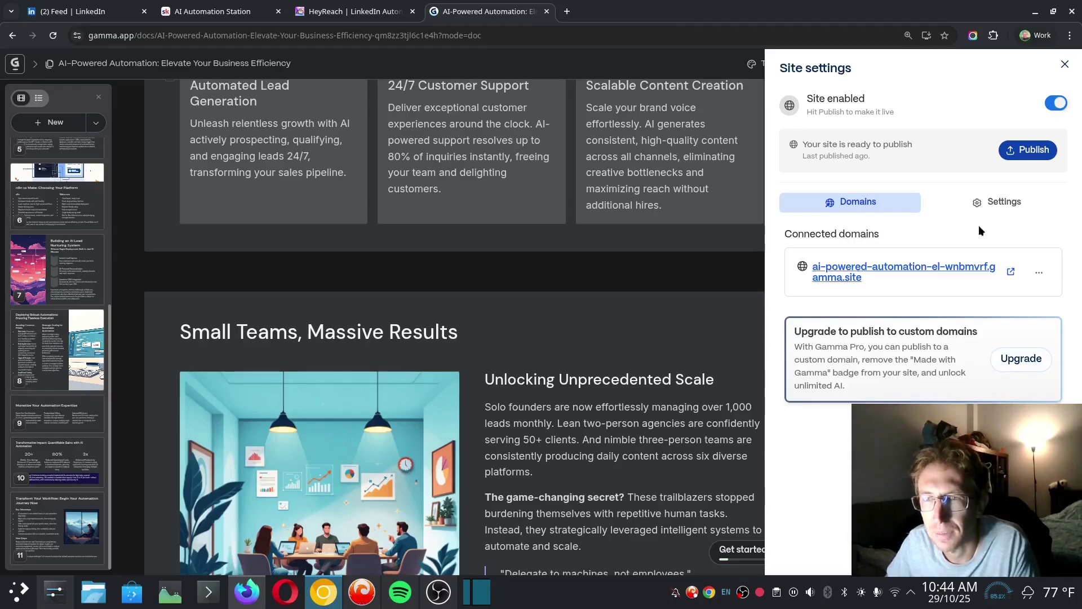
left_click(1034, 151)
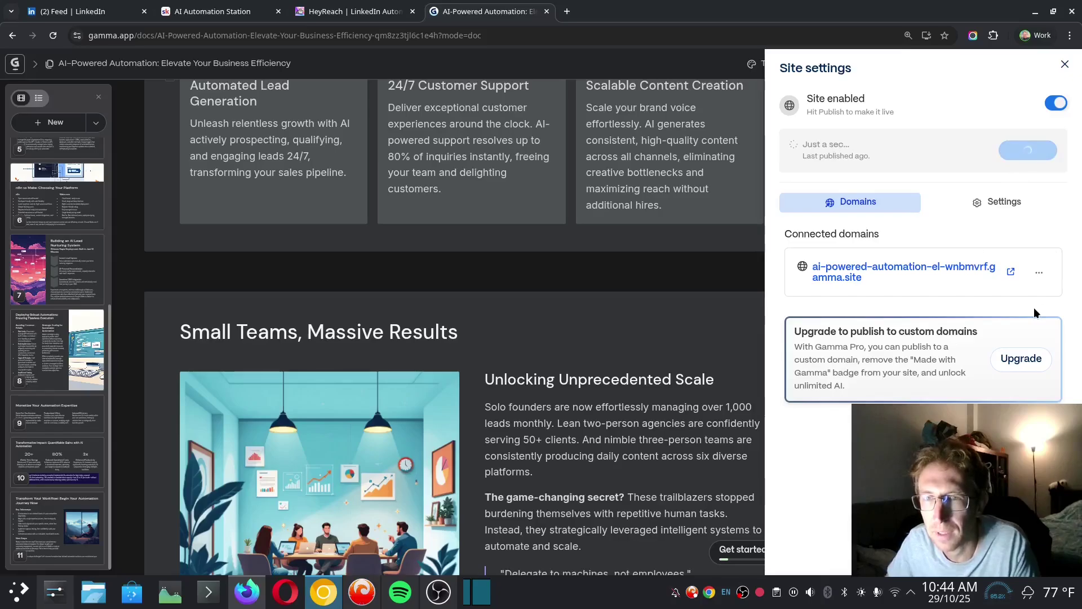
Open the live gamma.site page, scroll through its workshop cards, then return to the Gamma editor.
left_click(940, 274)
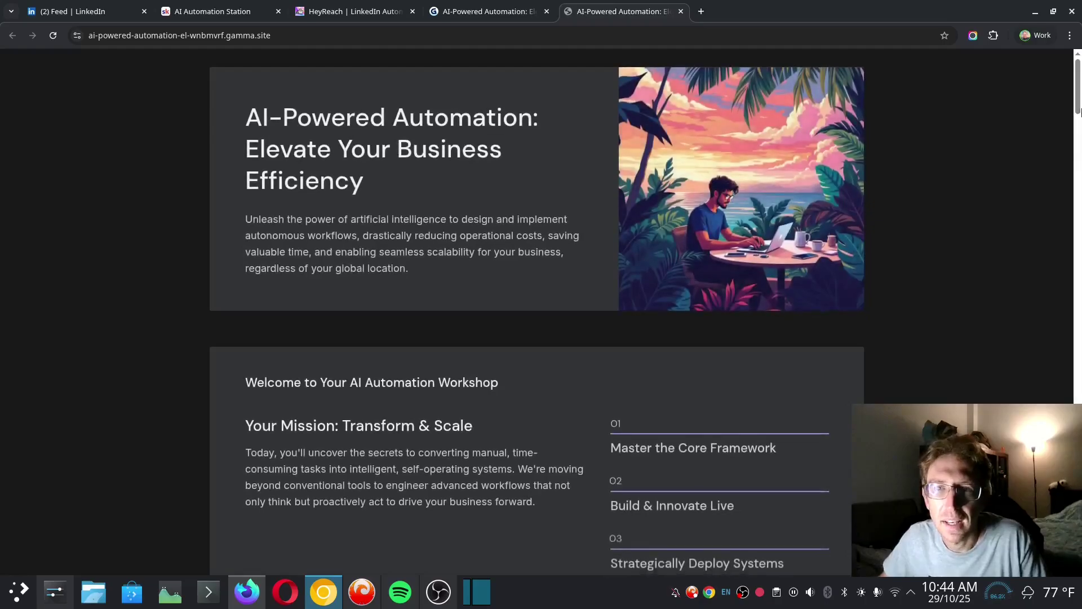
left_click_drag(1078, 90, 1068, 402)
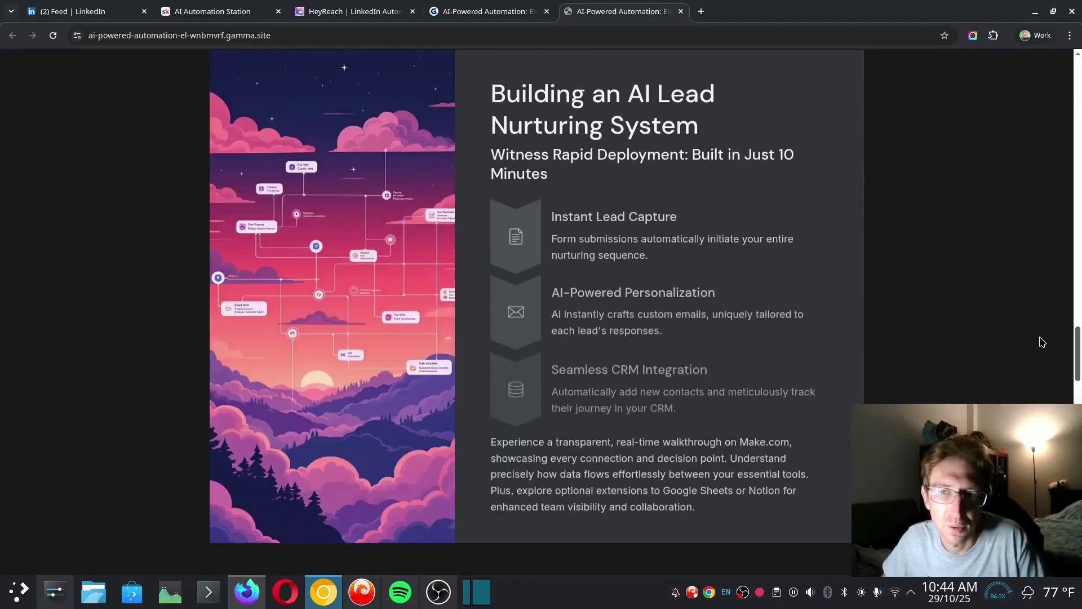
key("alt+Tab")
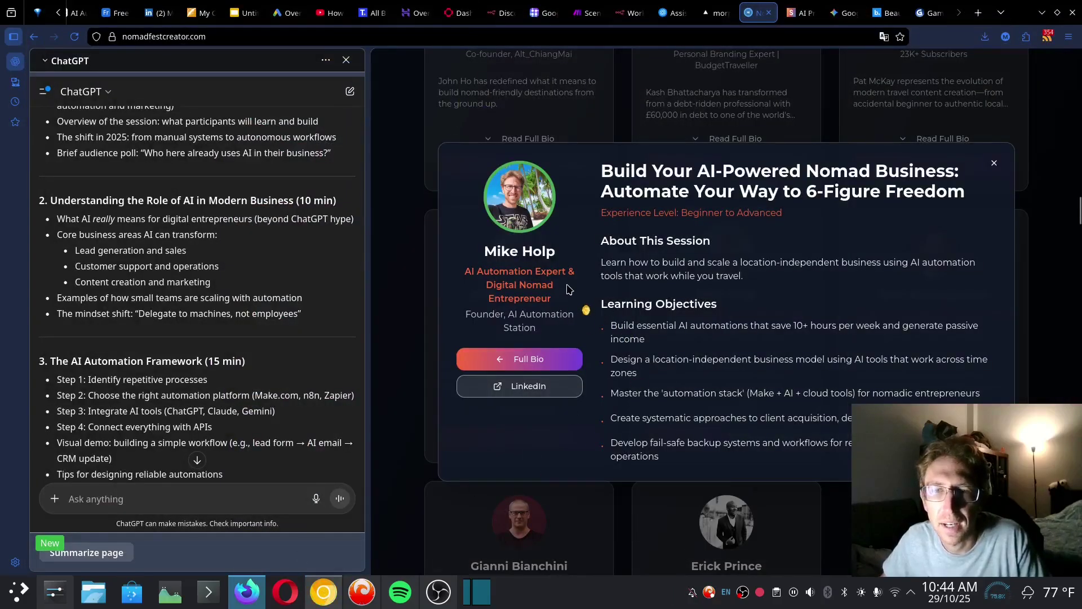
key("alt+Tab")
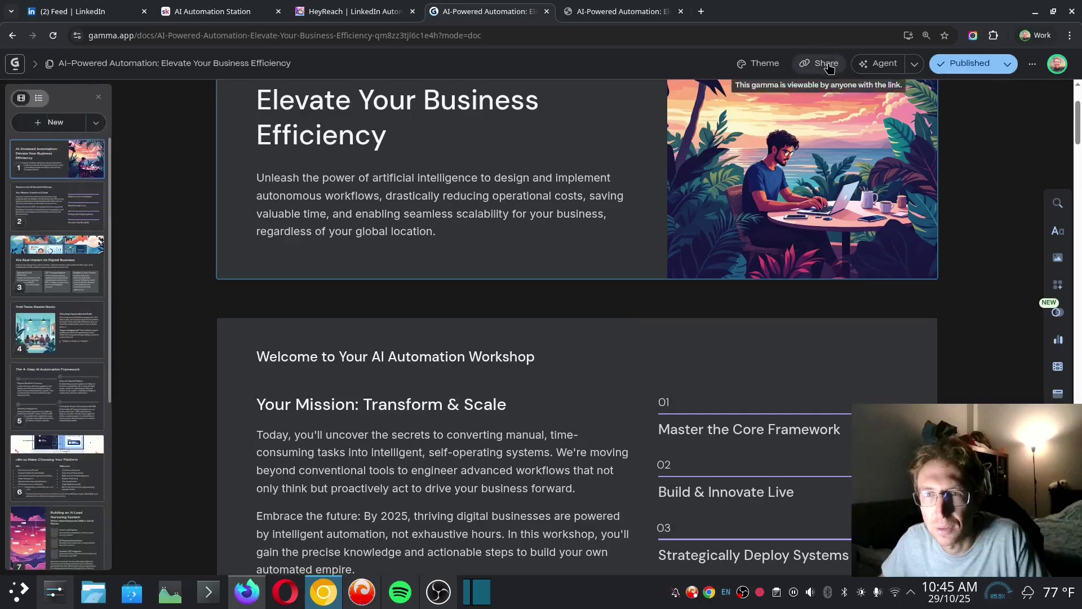
Export the deck to Google Slides, choosing the Google account and allowing Gamma access to Drive.
left_click(826, 65)
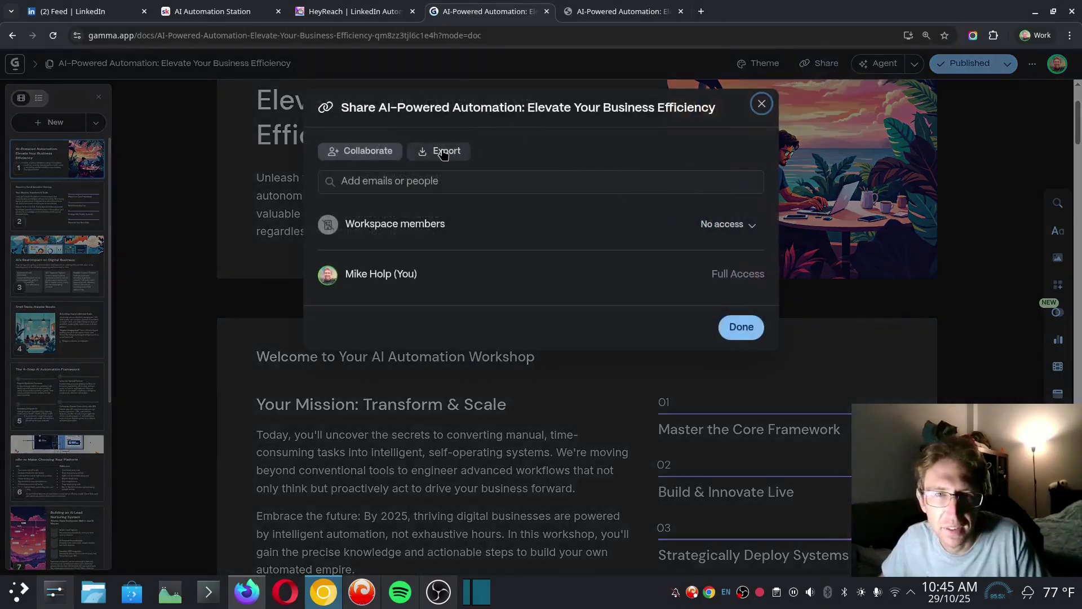
left_click(444, 152)
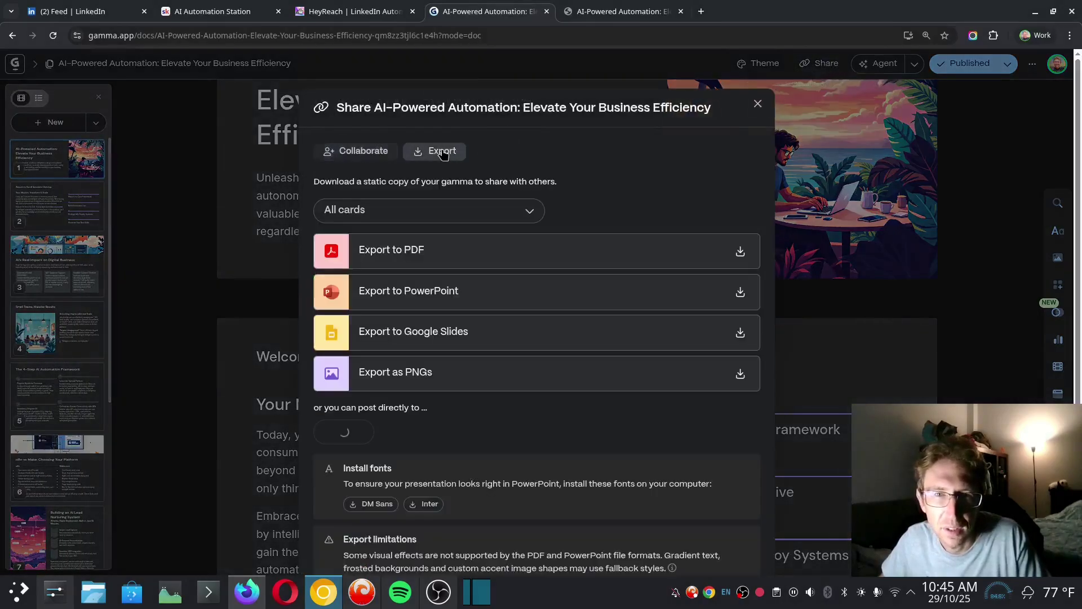
left_click(441, 336)
left_click_drag(569, 126, 824, 86)
left_click(776, 291)
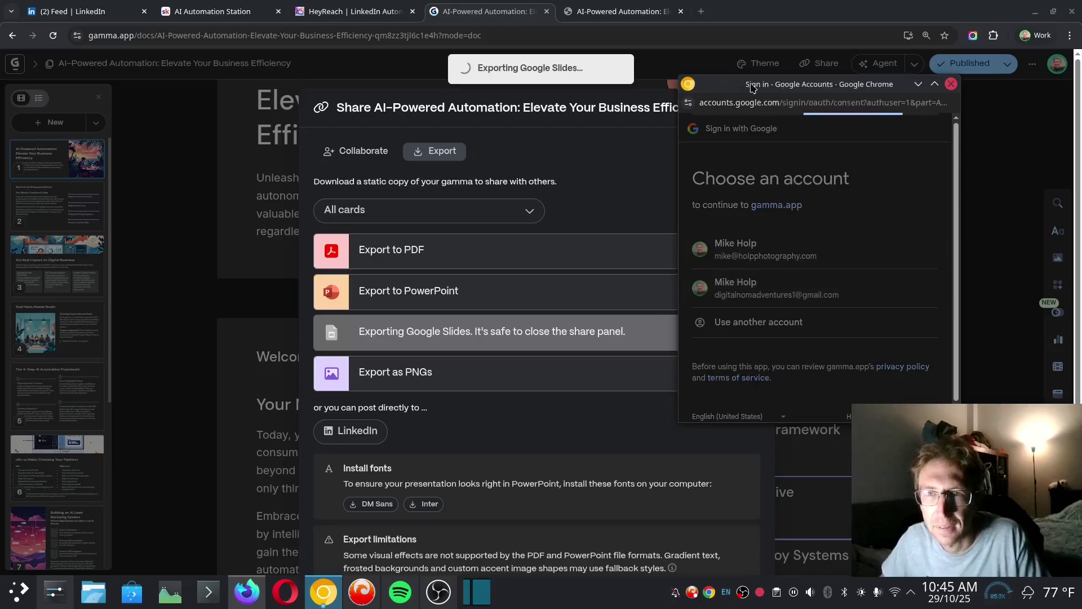
scroll(862, 311, "down", 4)
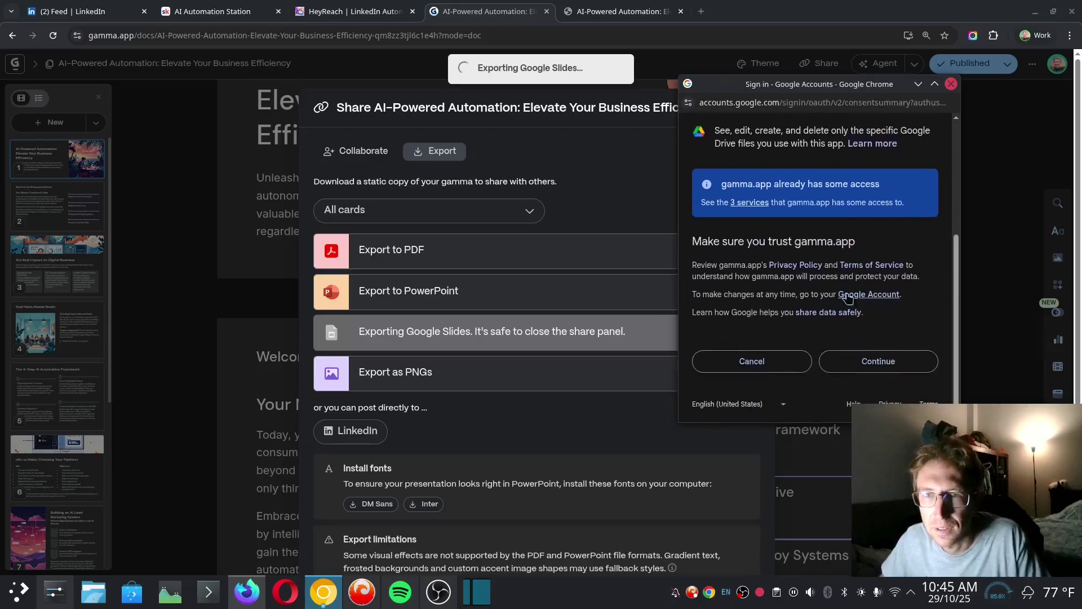
scroll(770, 234, "up", 3)
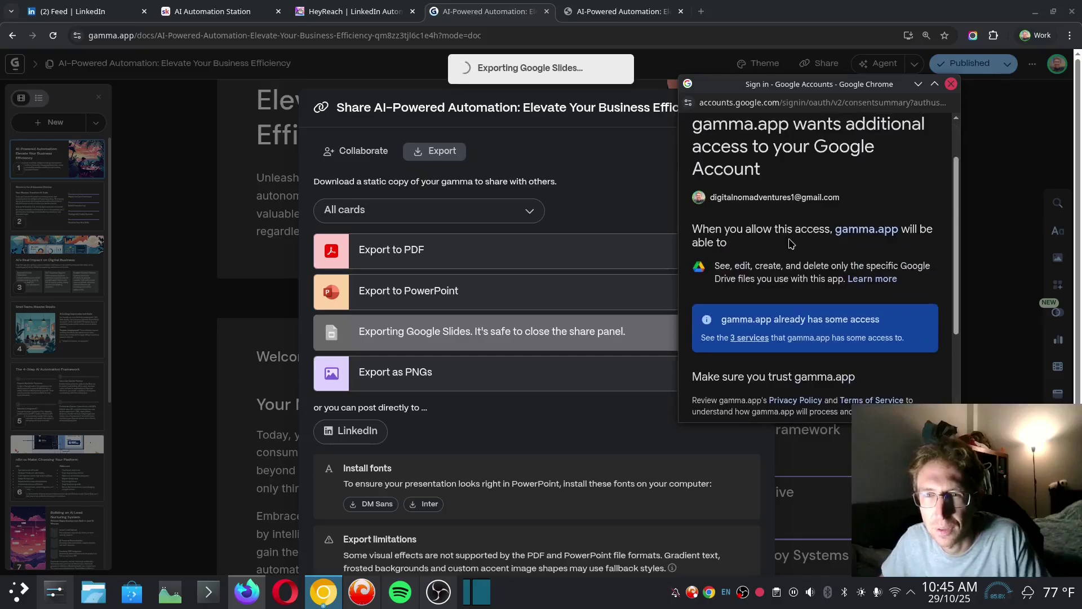
scroll(791, 244, "down", 3)
left_click(877, 360)
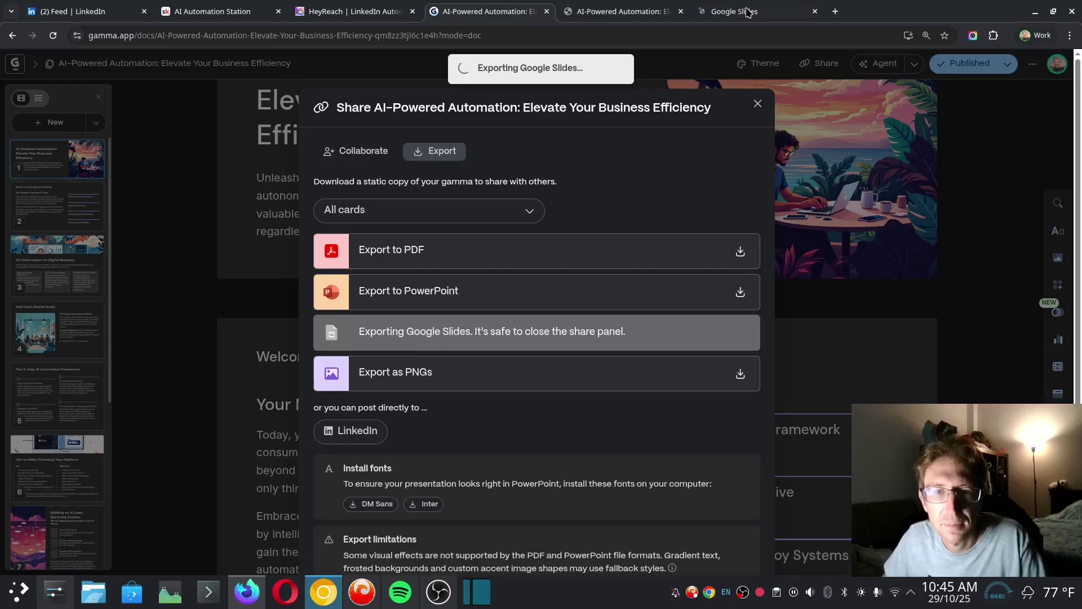
Export the deck as an 11-page PDF and view the downloaded file.
left_click(431, 251)
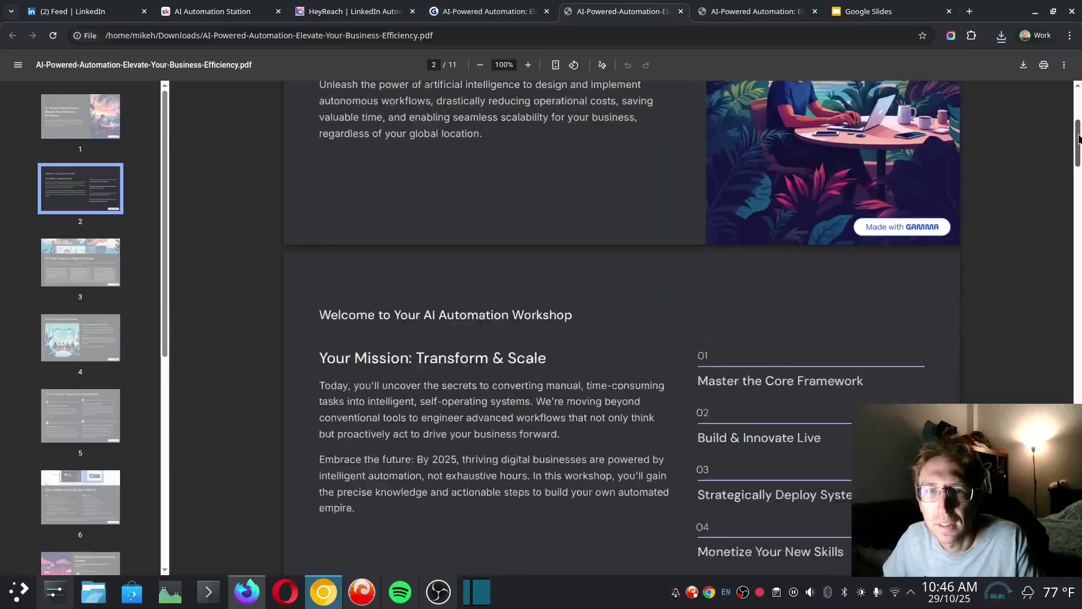
scroll(1080, 197, "down", 8)
left_click_drag(1080, 197, 1078, 89)
Return to the Gamma editor and dismiss the Google Slides and PDF export notifications.
key("ctrl+Page_Up")
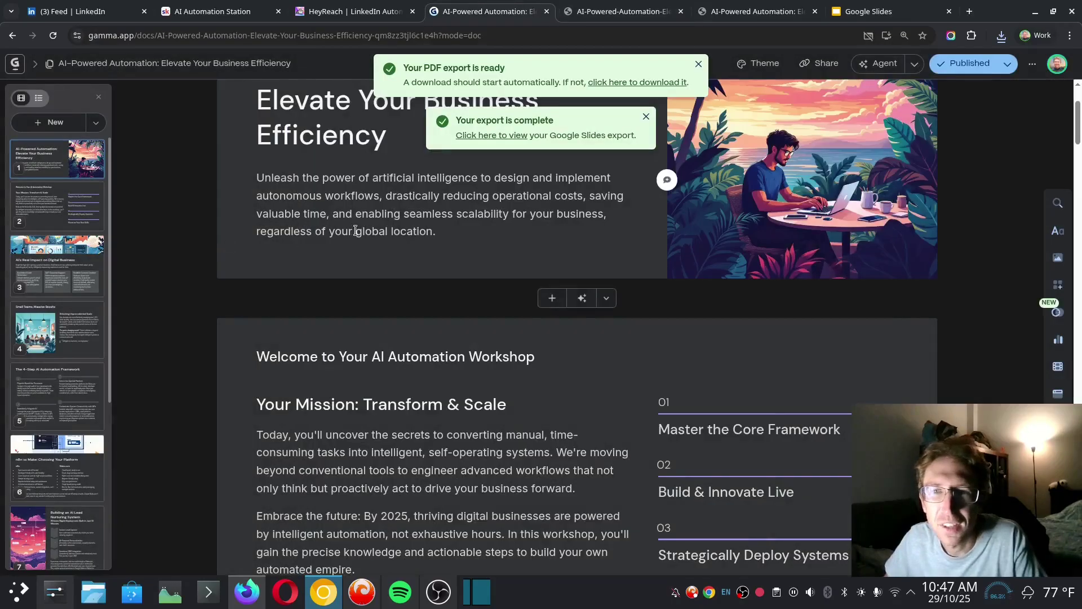
scroll(356, 243, "up", 2)
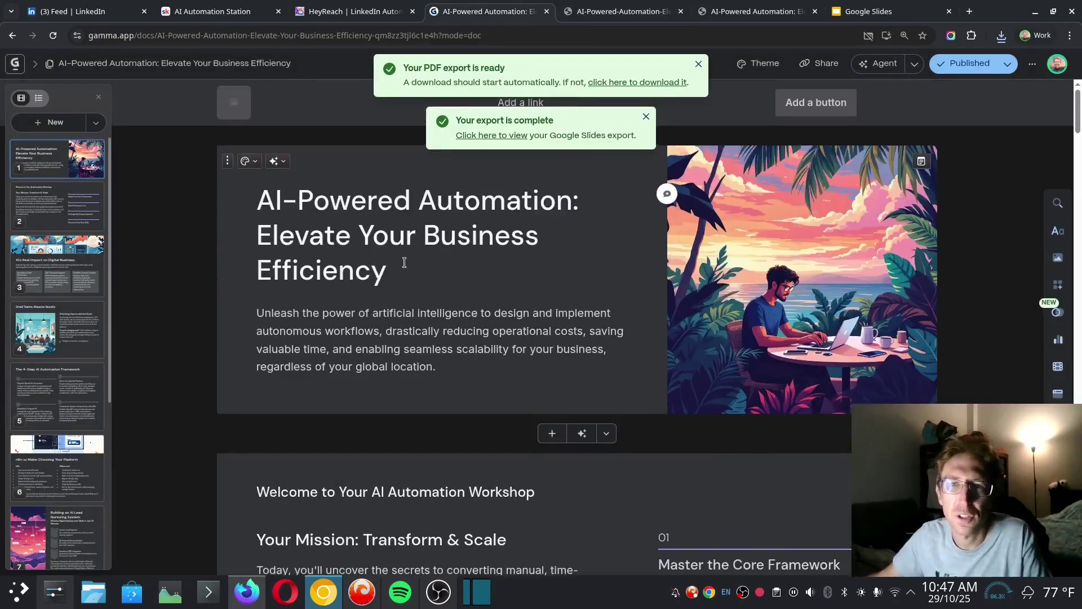
left_click(646, 117)
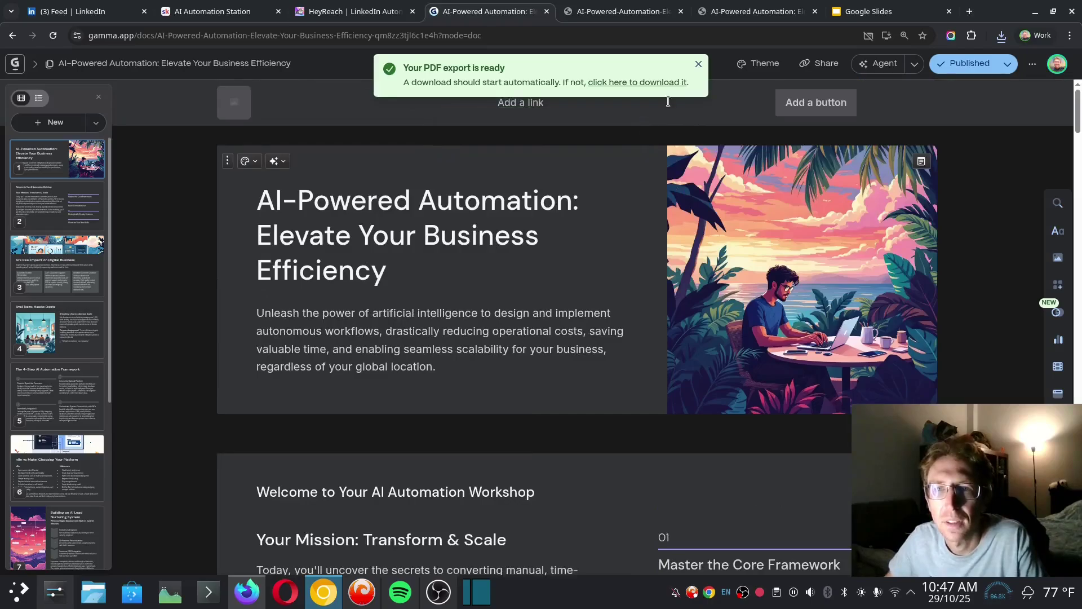
left_click(696, 66)
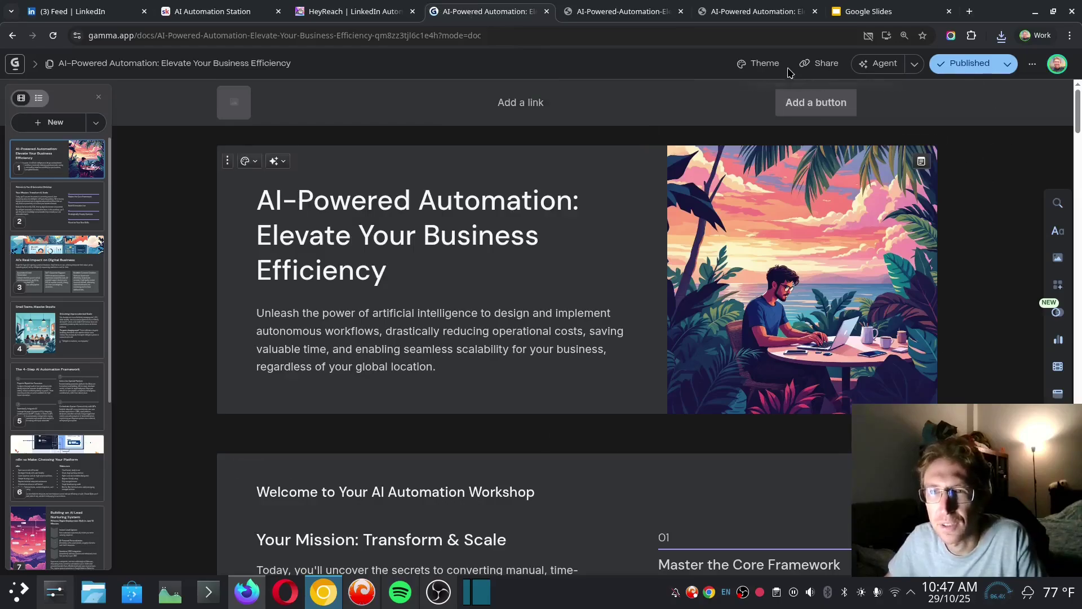
Check the Published menu, the account's credit balance and referral offer, and the Smart layouts panel.
left_click(1007, 65)
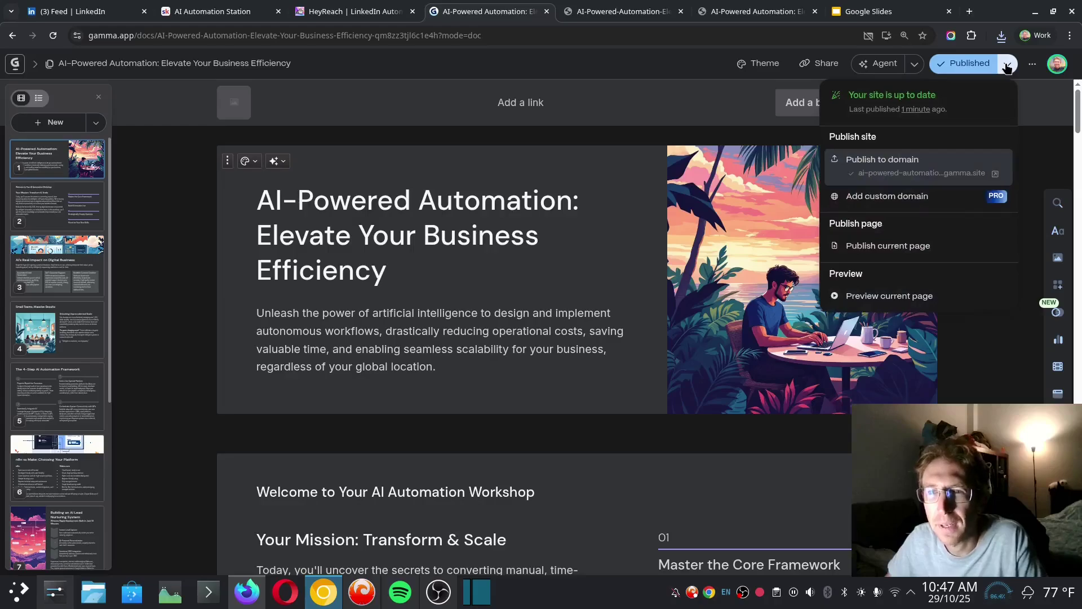
left_click(1007, 64)
left_click(1056, 65)
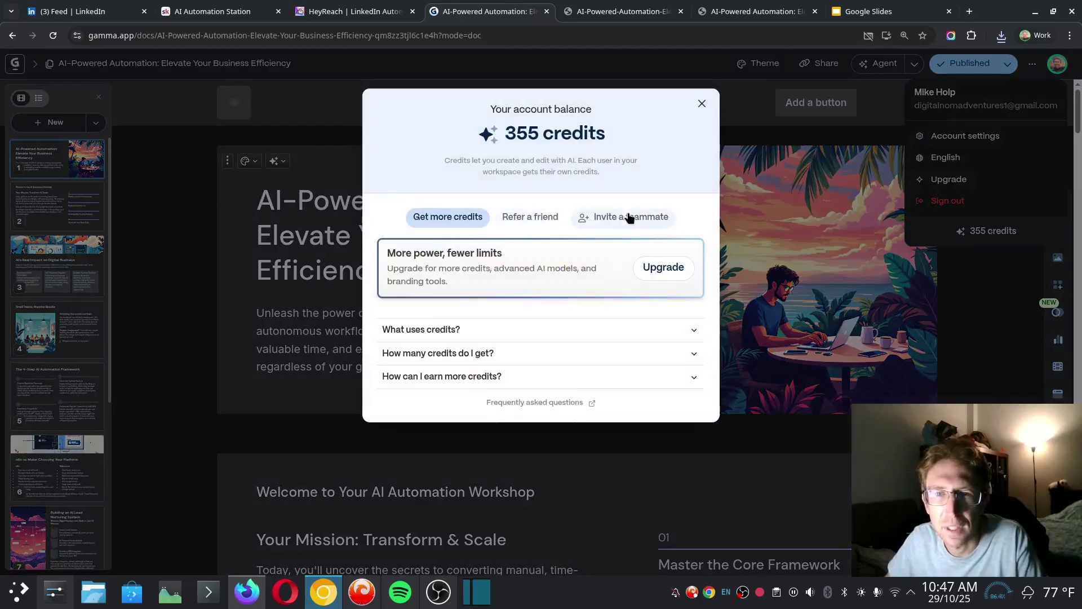
left_click(540, 220)
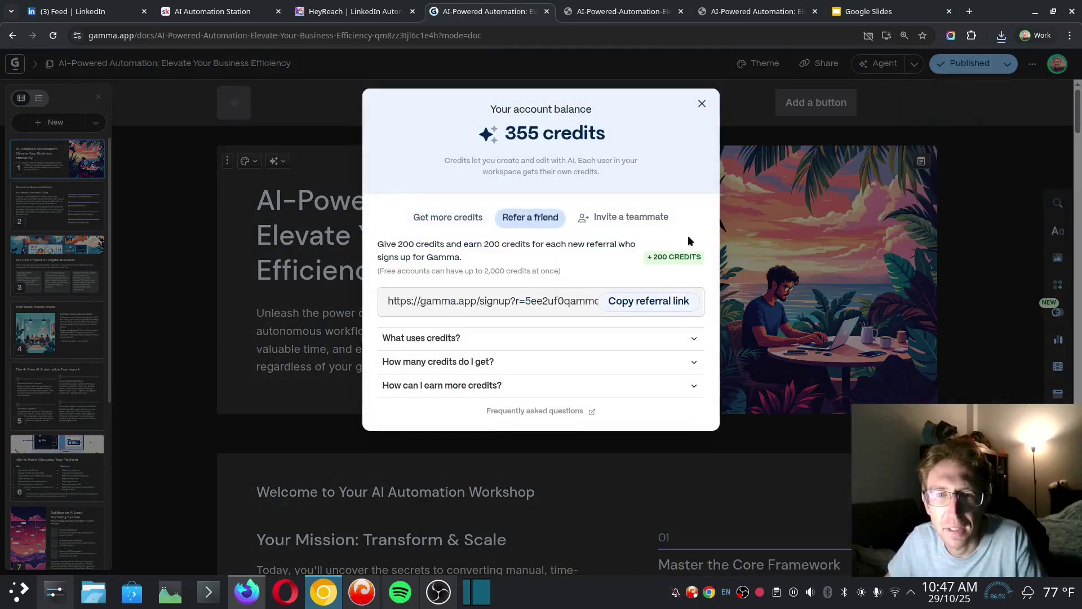
left_click(702, 103)
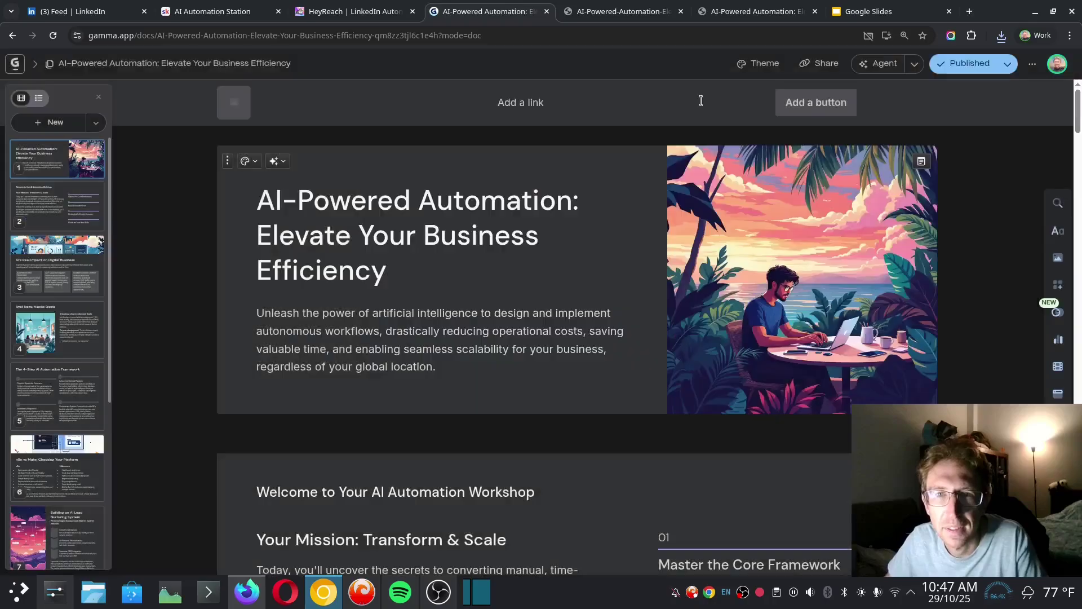
left_click(1058, 285)
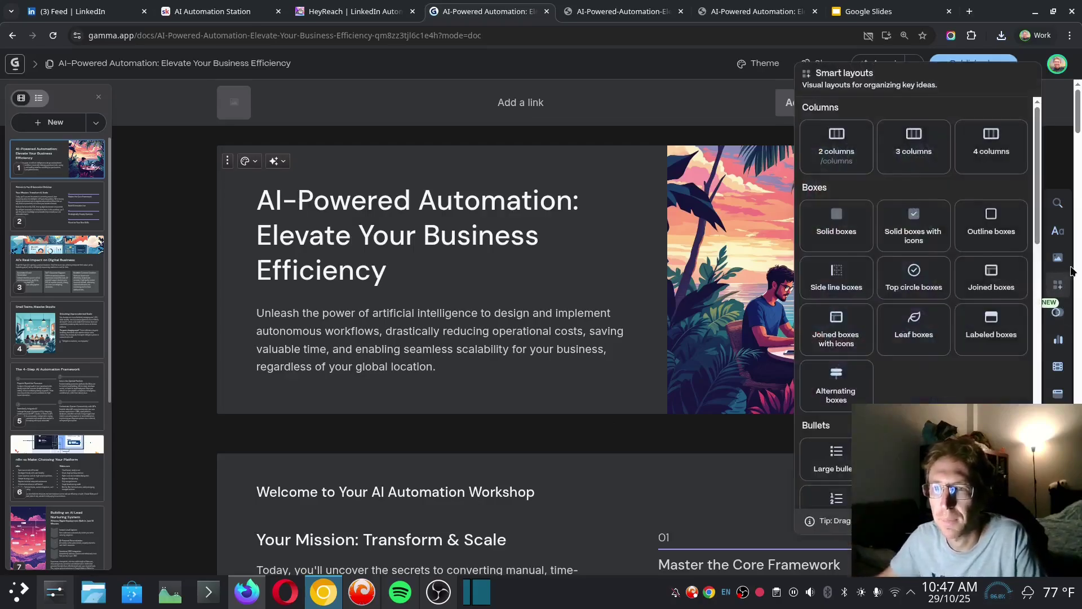
left_click(1059, 286)
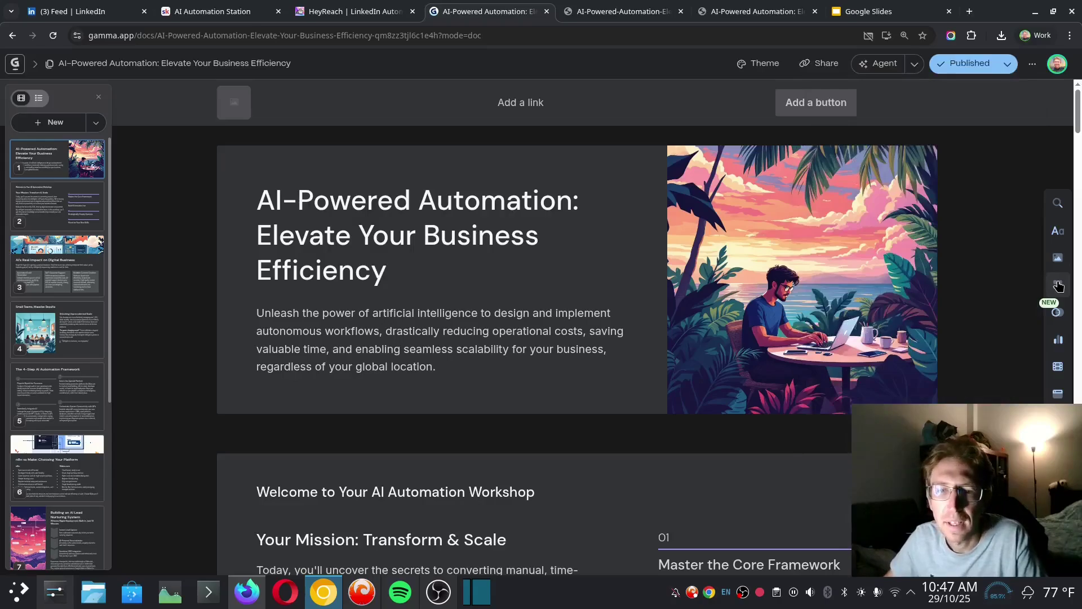